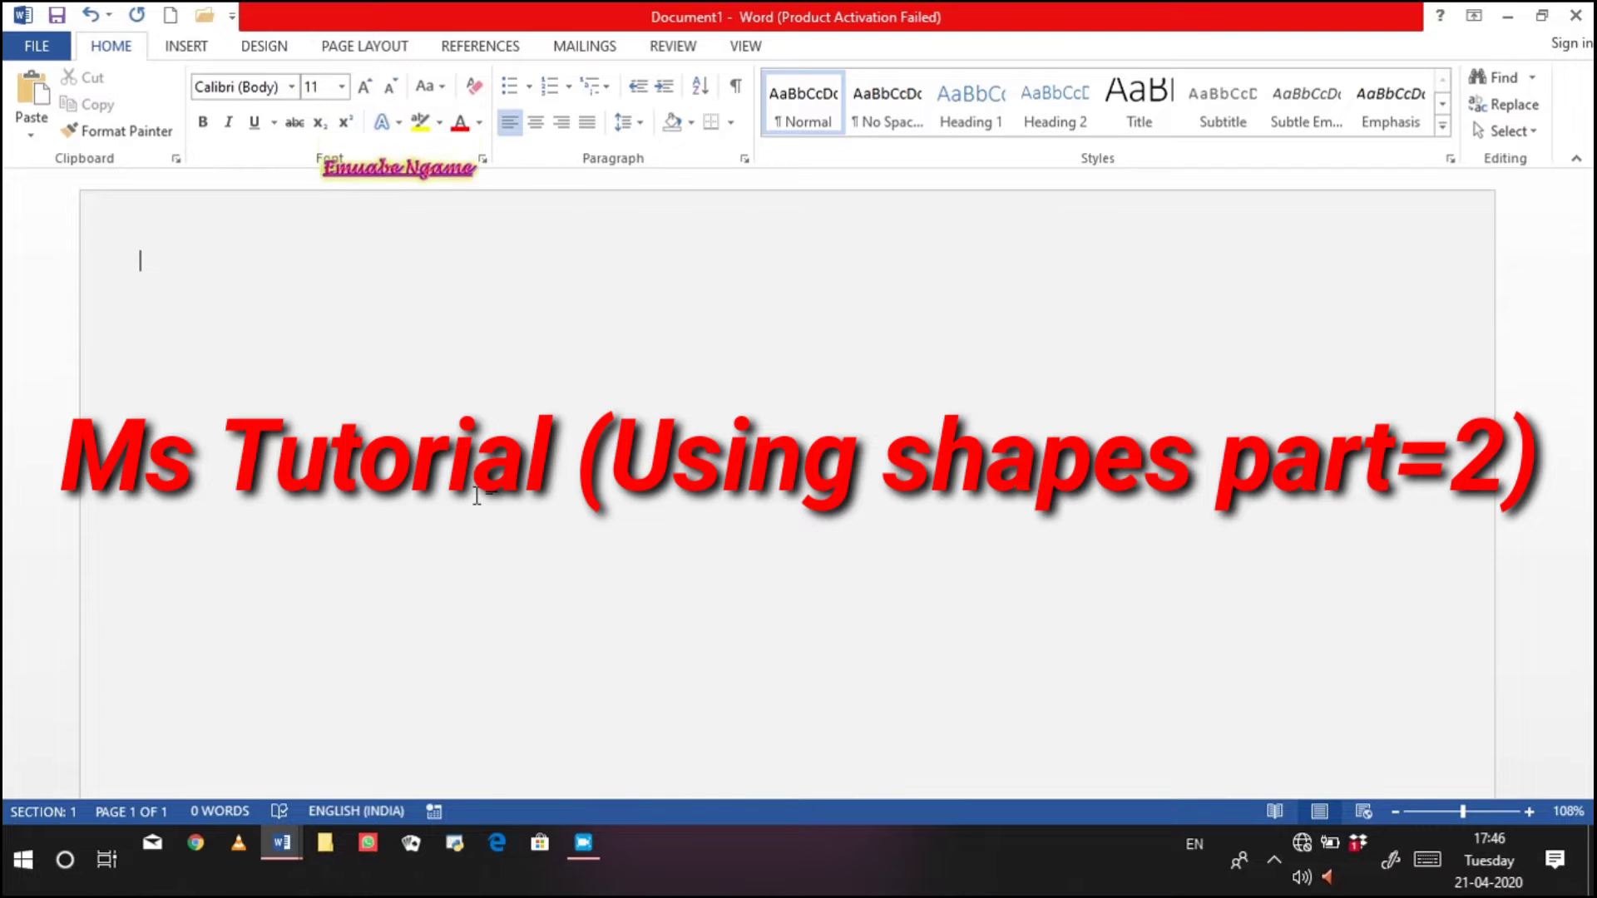
# Draw an upright rounded rectangle about 6.8 cm high and 4.4 cm wide near the page's left margin and reduce its corner rounding
pyautogui.click(182, 45)
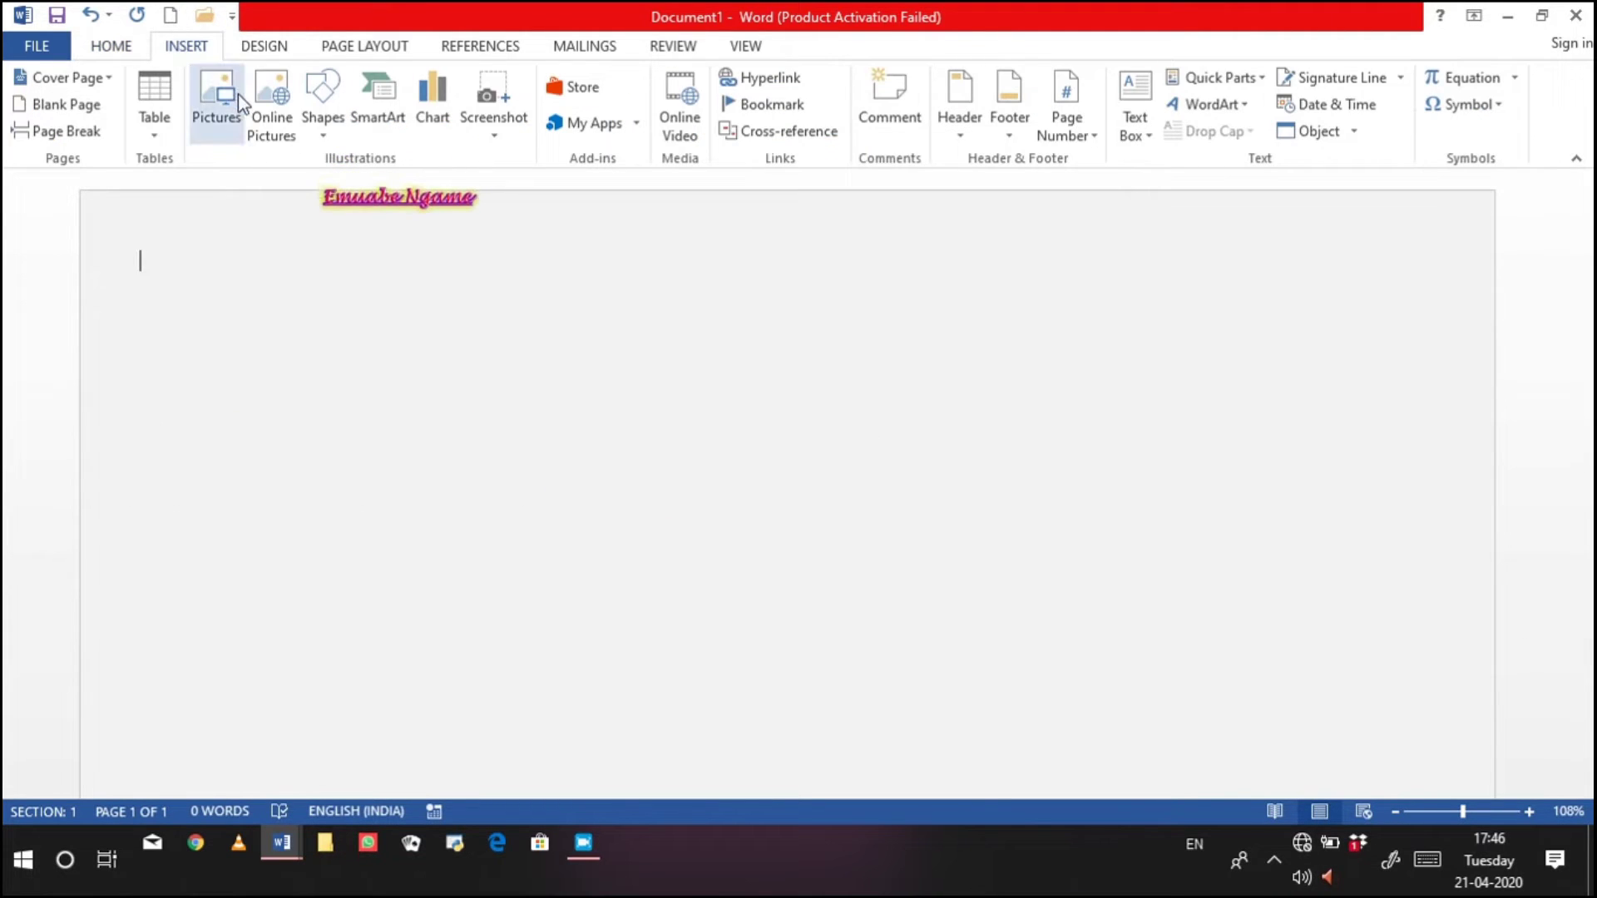
pyautogui.click(322, 125)
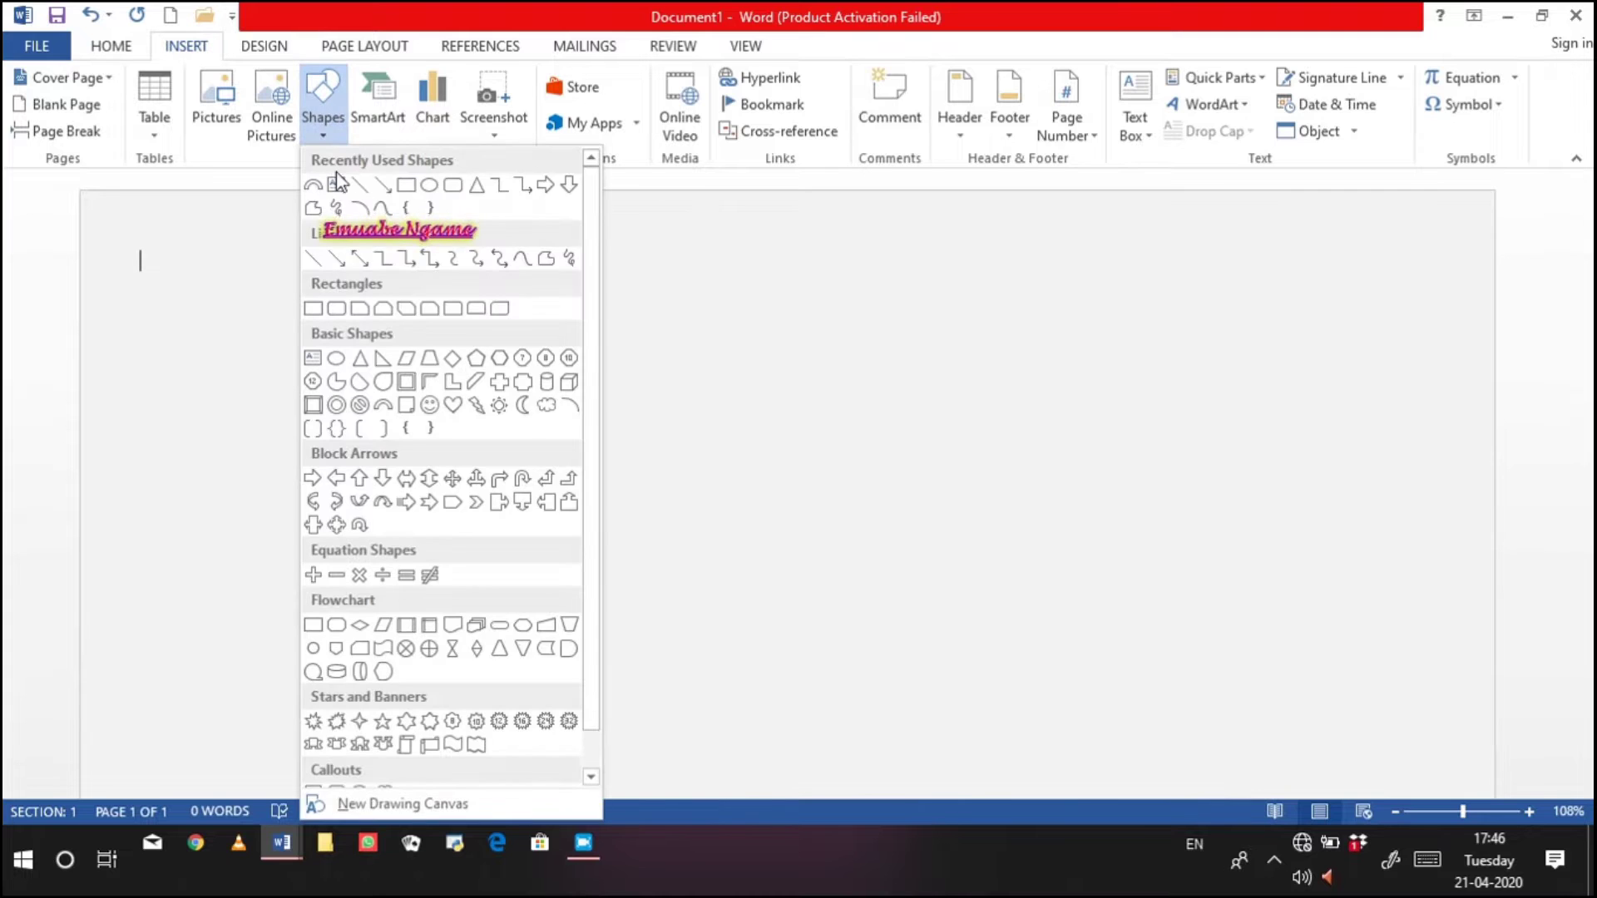
pyautogui.click(451, 187)
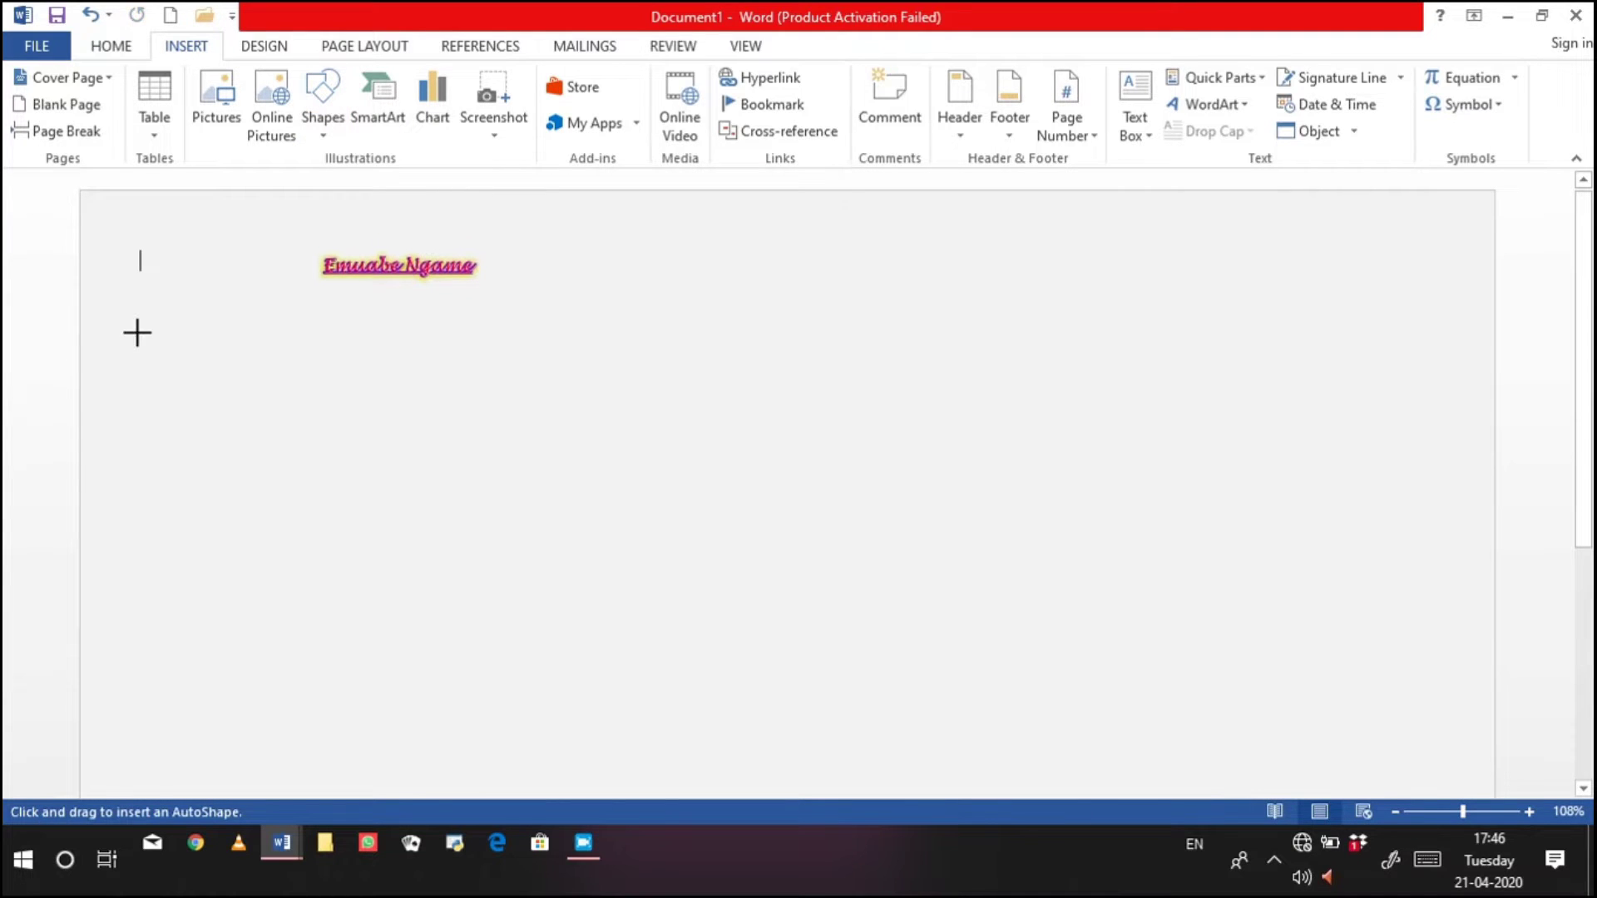
pyautogui.moveTo(137, 324)
pyautogui.mouseDown()
pyautogui.moveTo(174, 353)
pyautogui.moveTo(344, 644)
pyautogui.mouseUp()
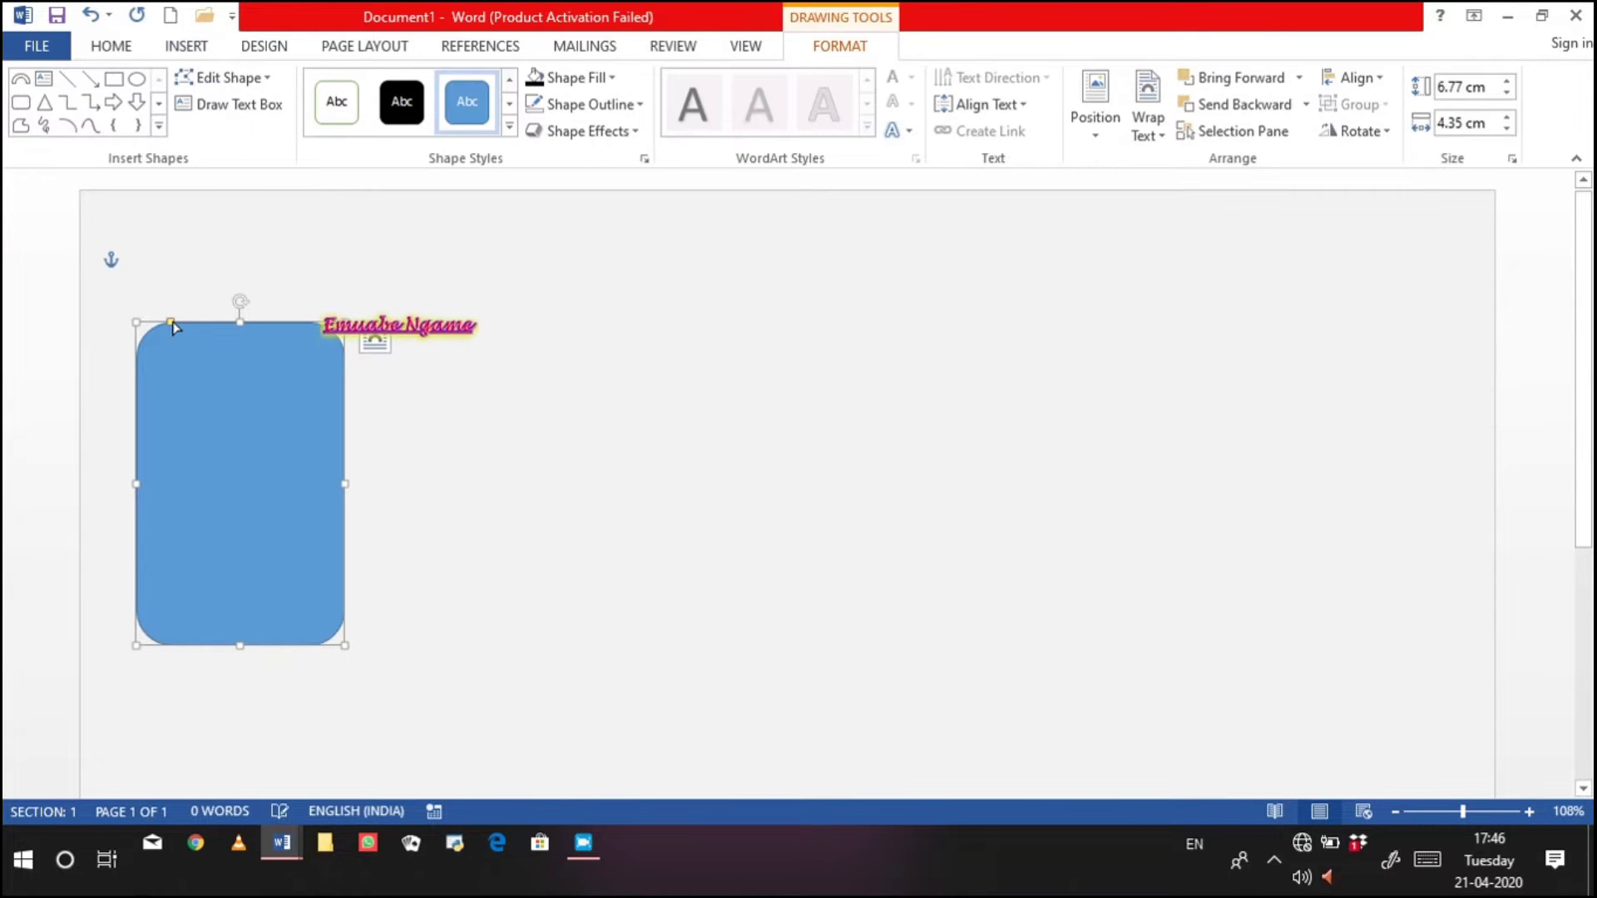
pyautogui.moveTo(173, 327); pyautogui.dragTo(169, 324)
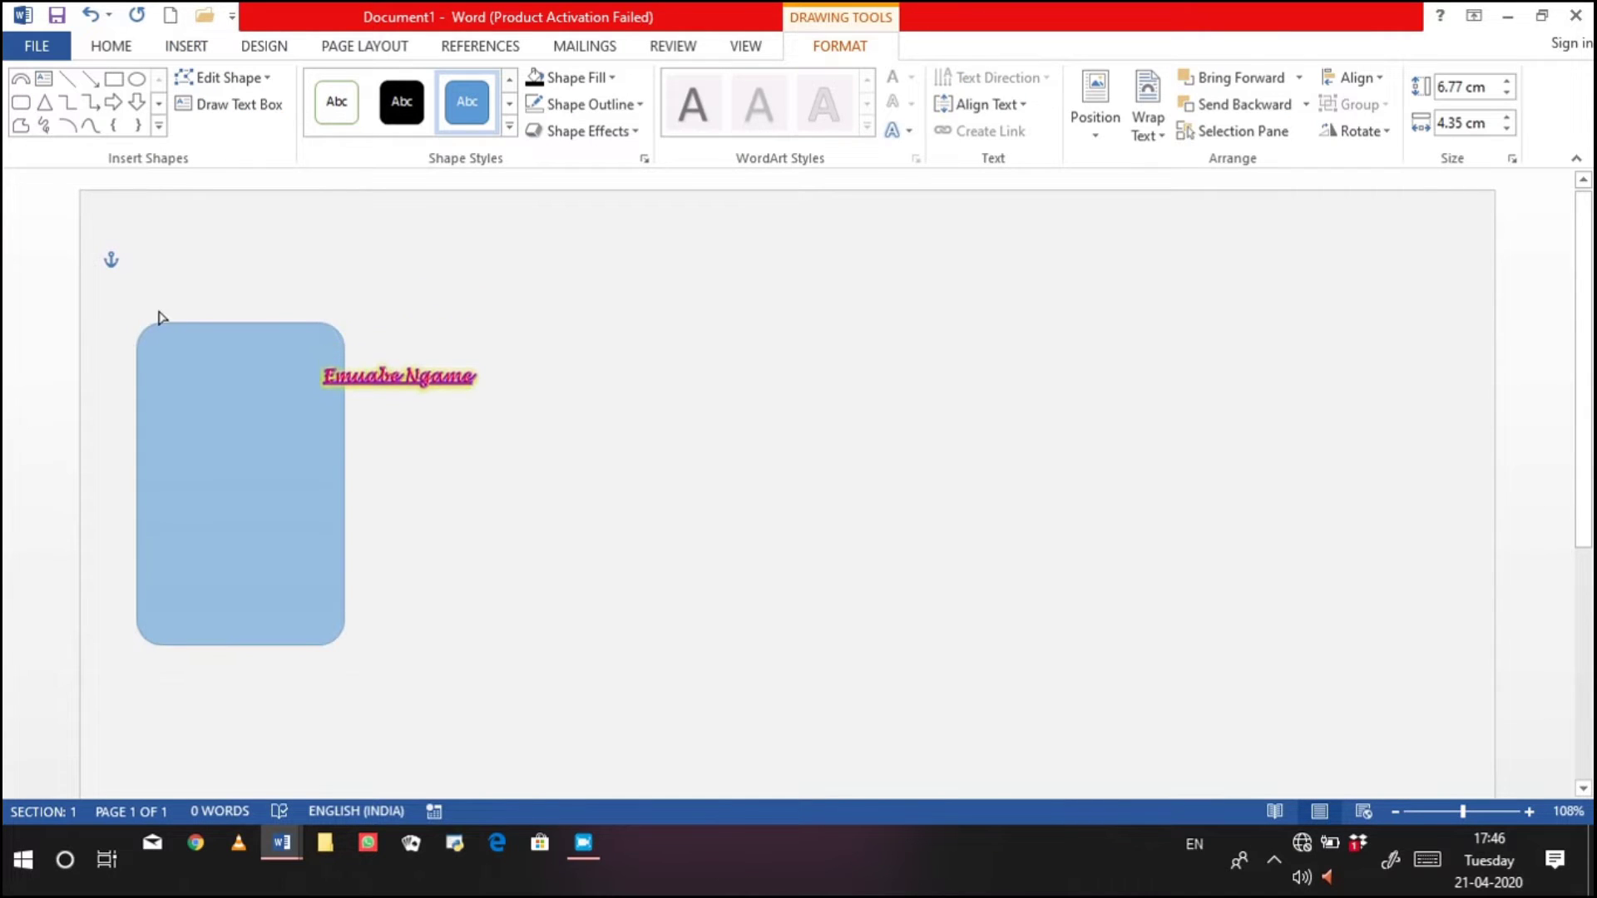
pyautogui.moveTo(148, 306); pyautogui.dragTo(146, 309)
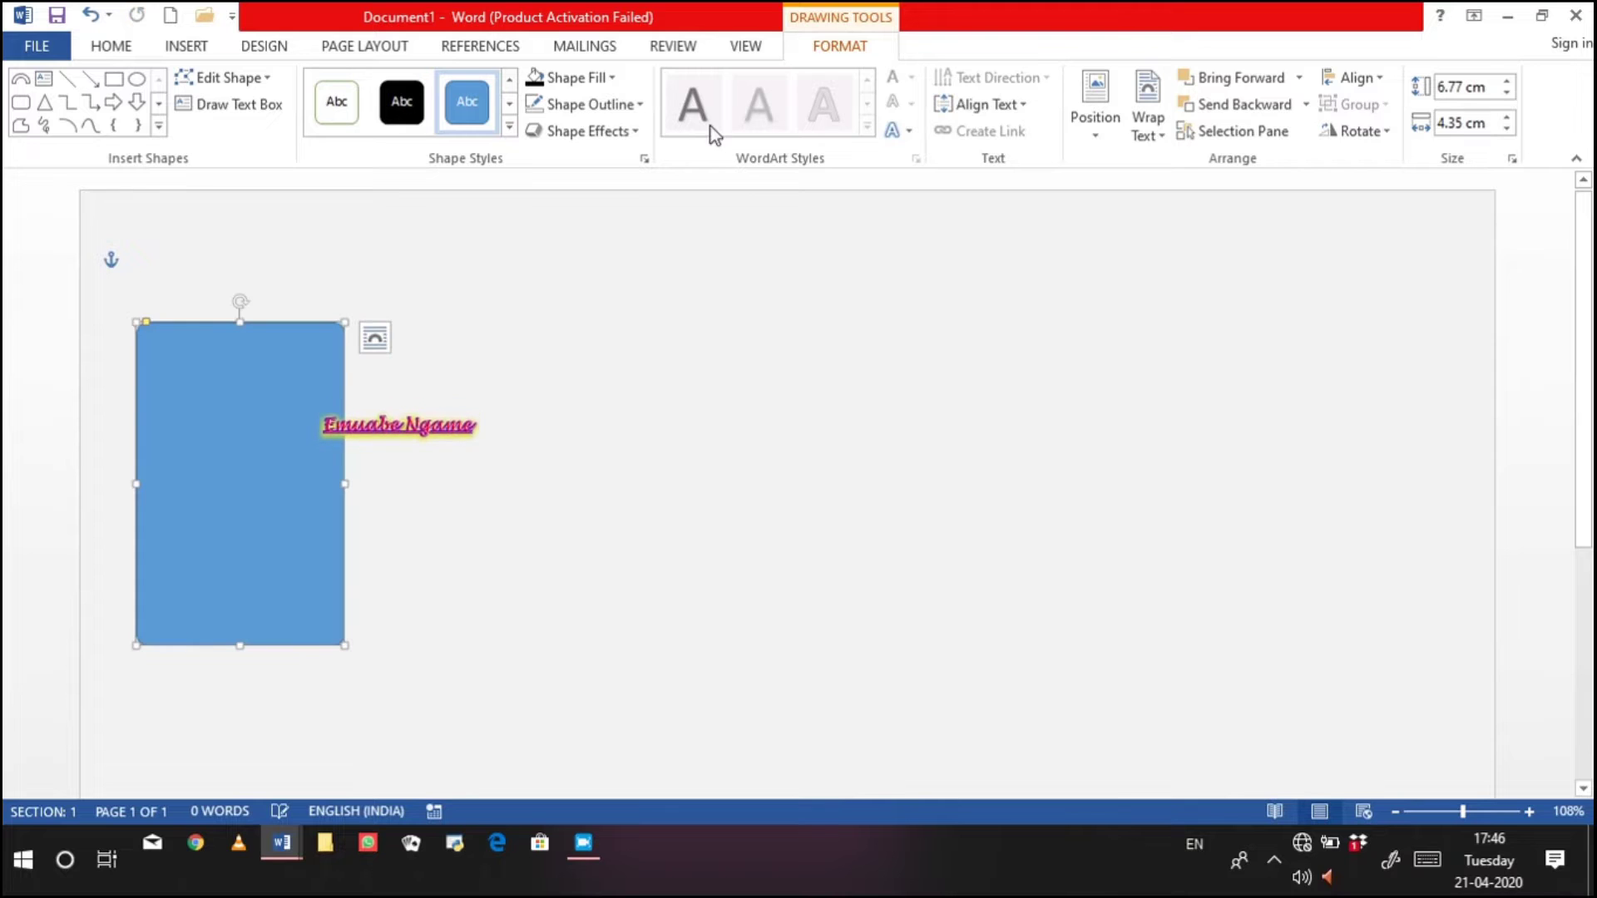
# Fill the large rounded rectangle with black and remove its outline
pyautogui.click(580, 76)
pyautogui.click(554, 129)
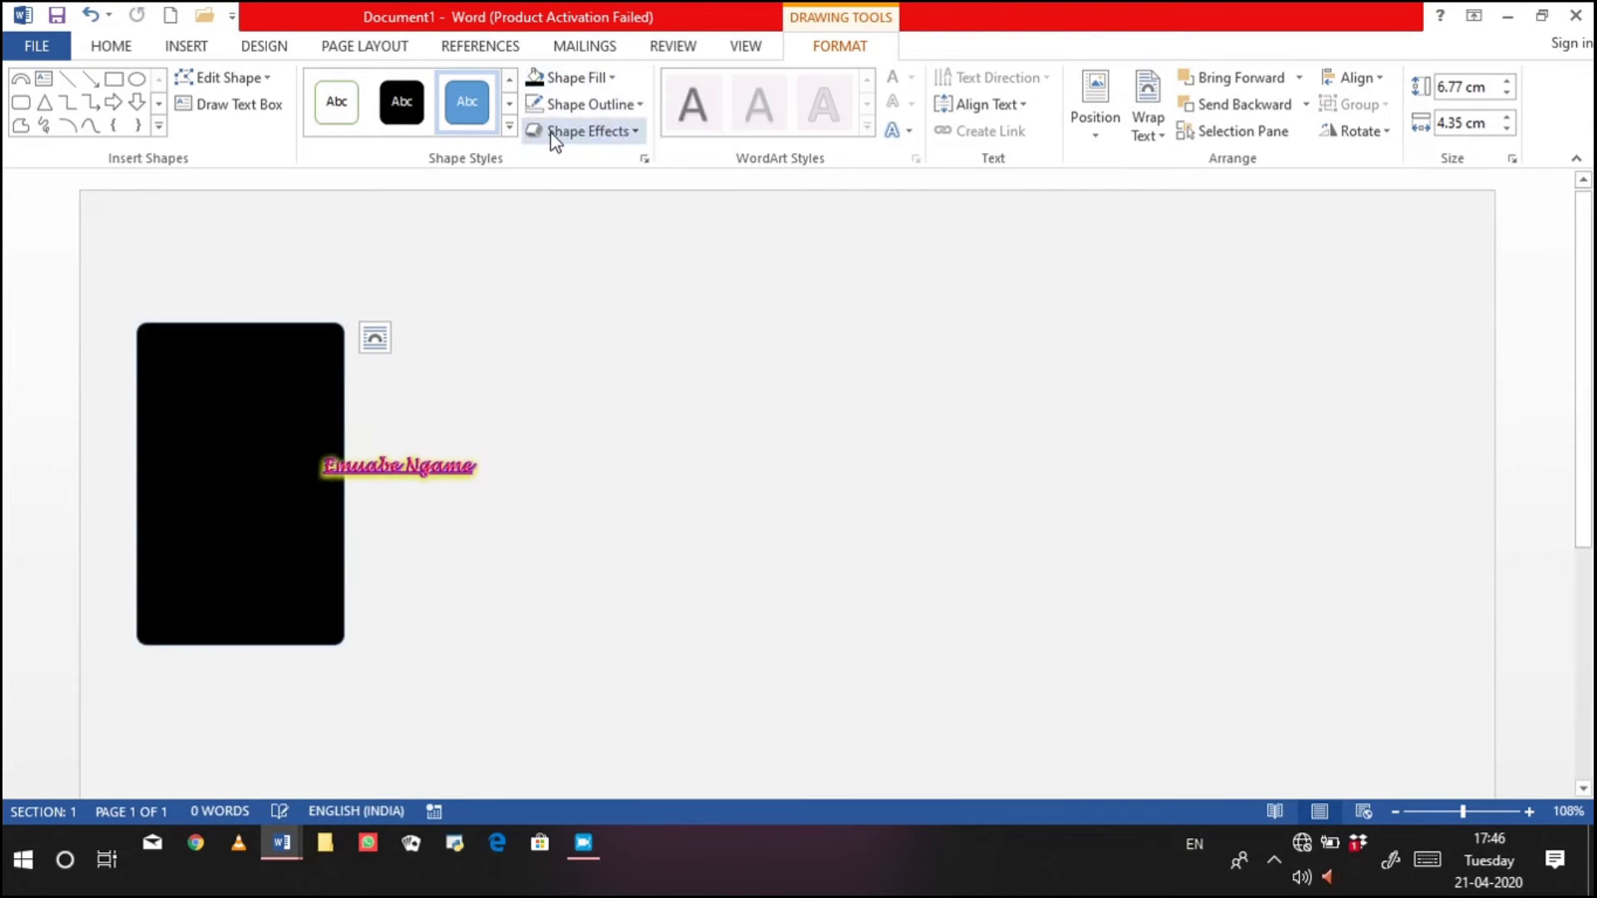
pyautogui.click(594, 107)
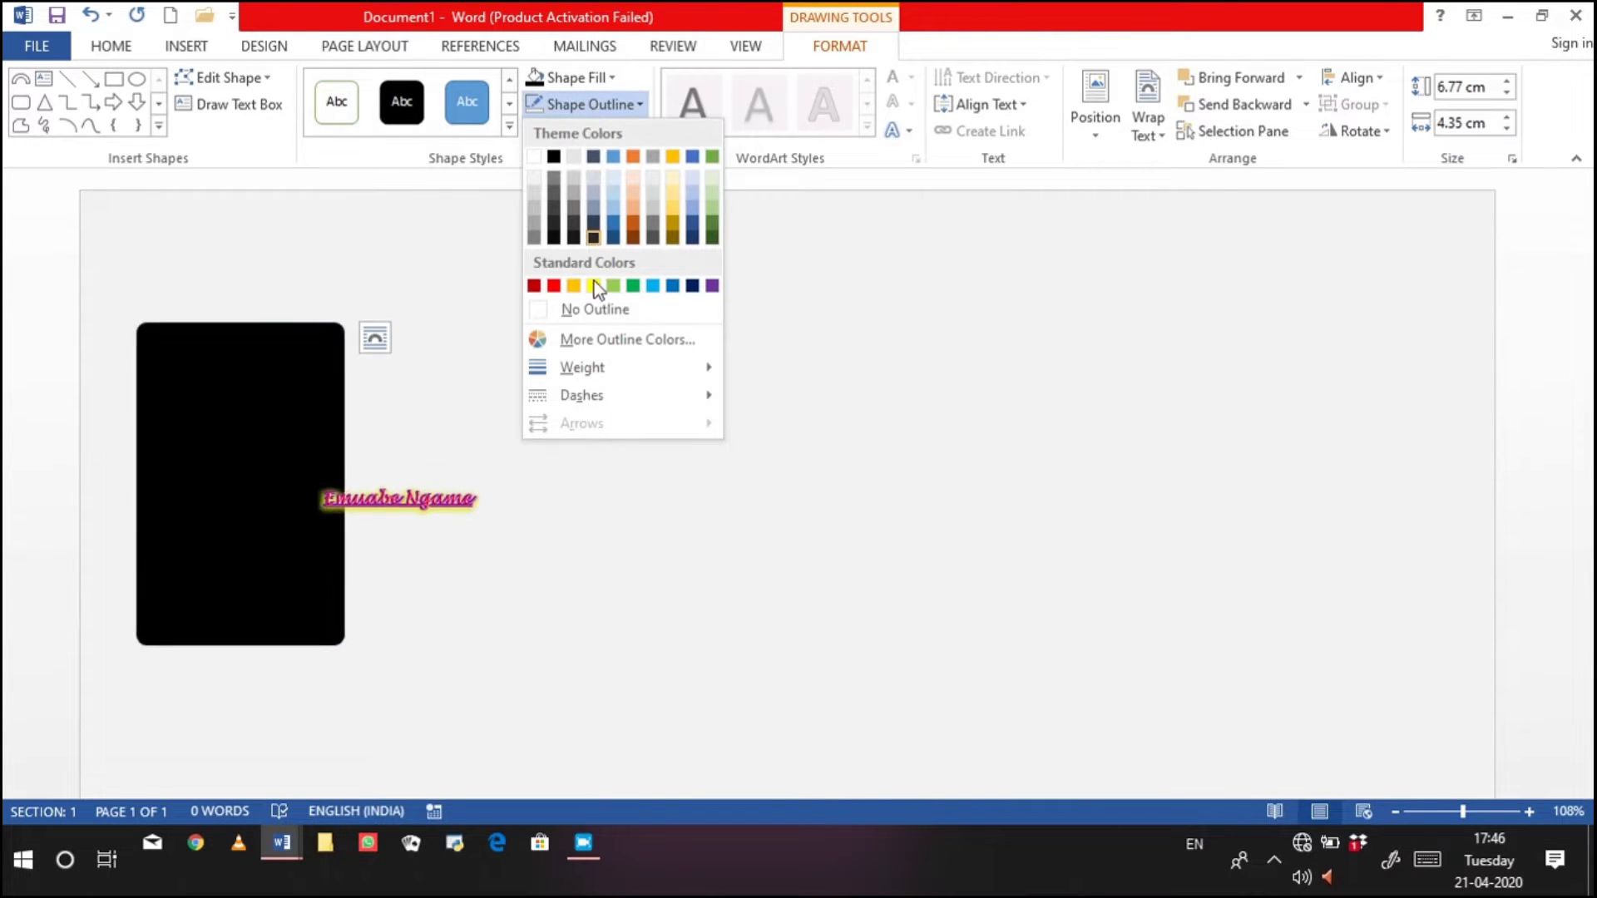
pyautogui.click(596, 310)
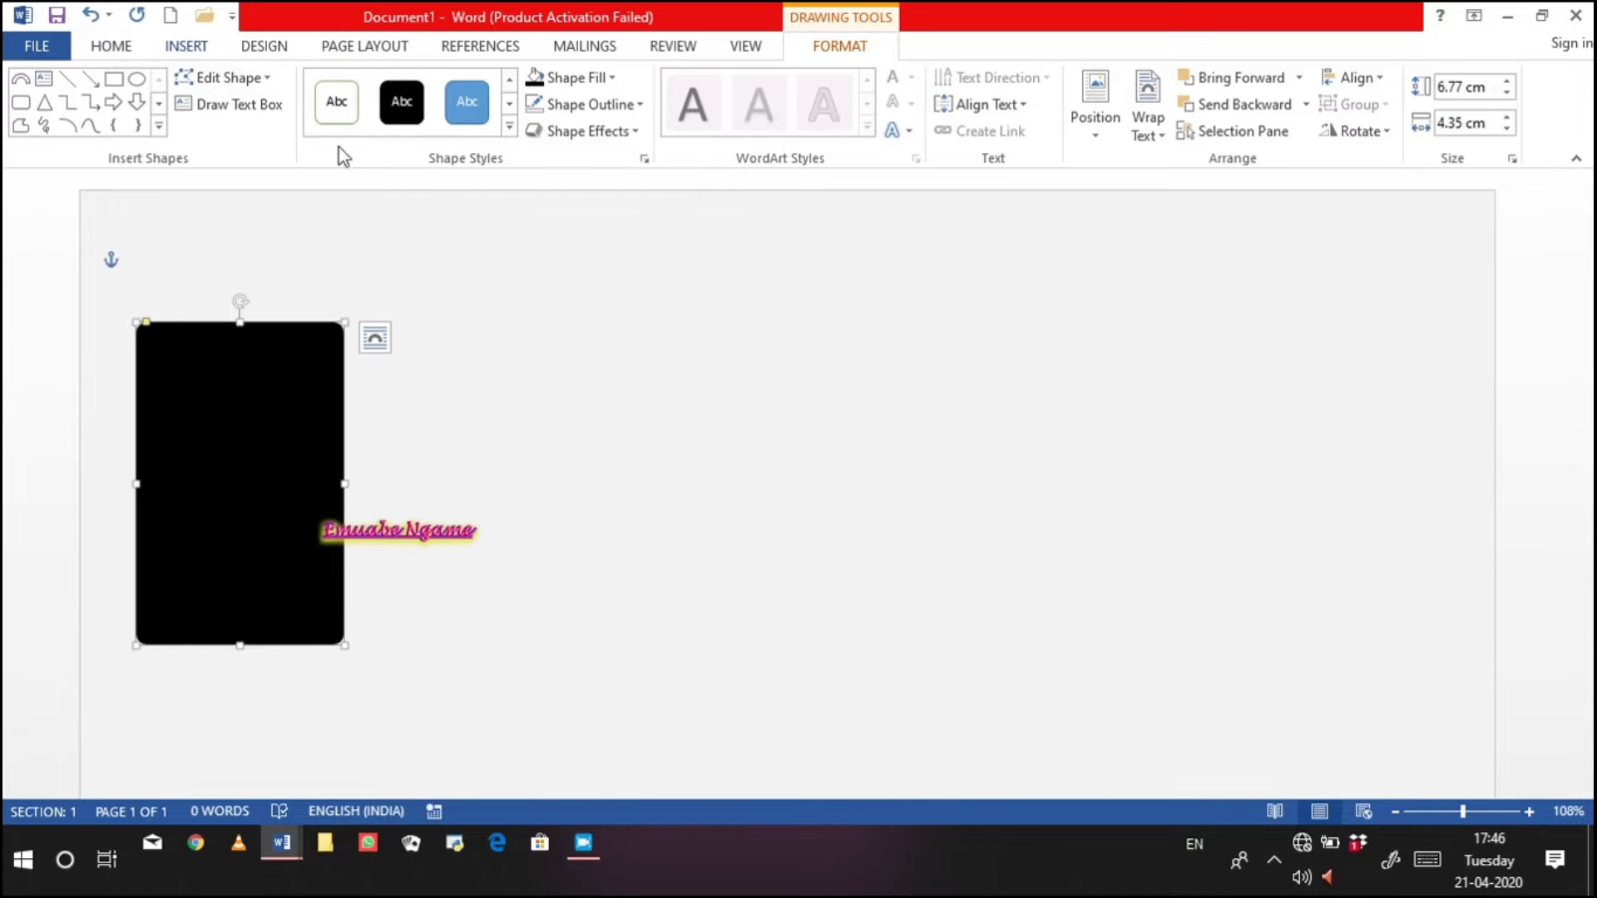
pyautogui.click(381, 235)
# Draw a small rounded rectangle about 0.5 cm high and 1.25 cm wide inside the black shape's bottom edge and nudge it up slightly
pyautogui.click(207, 52)
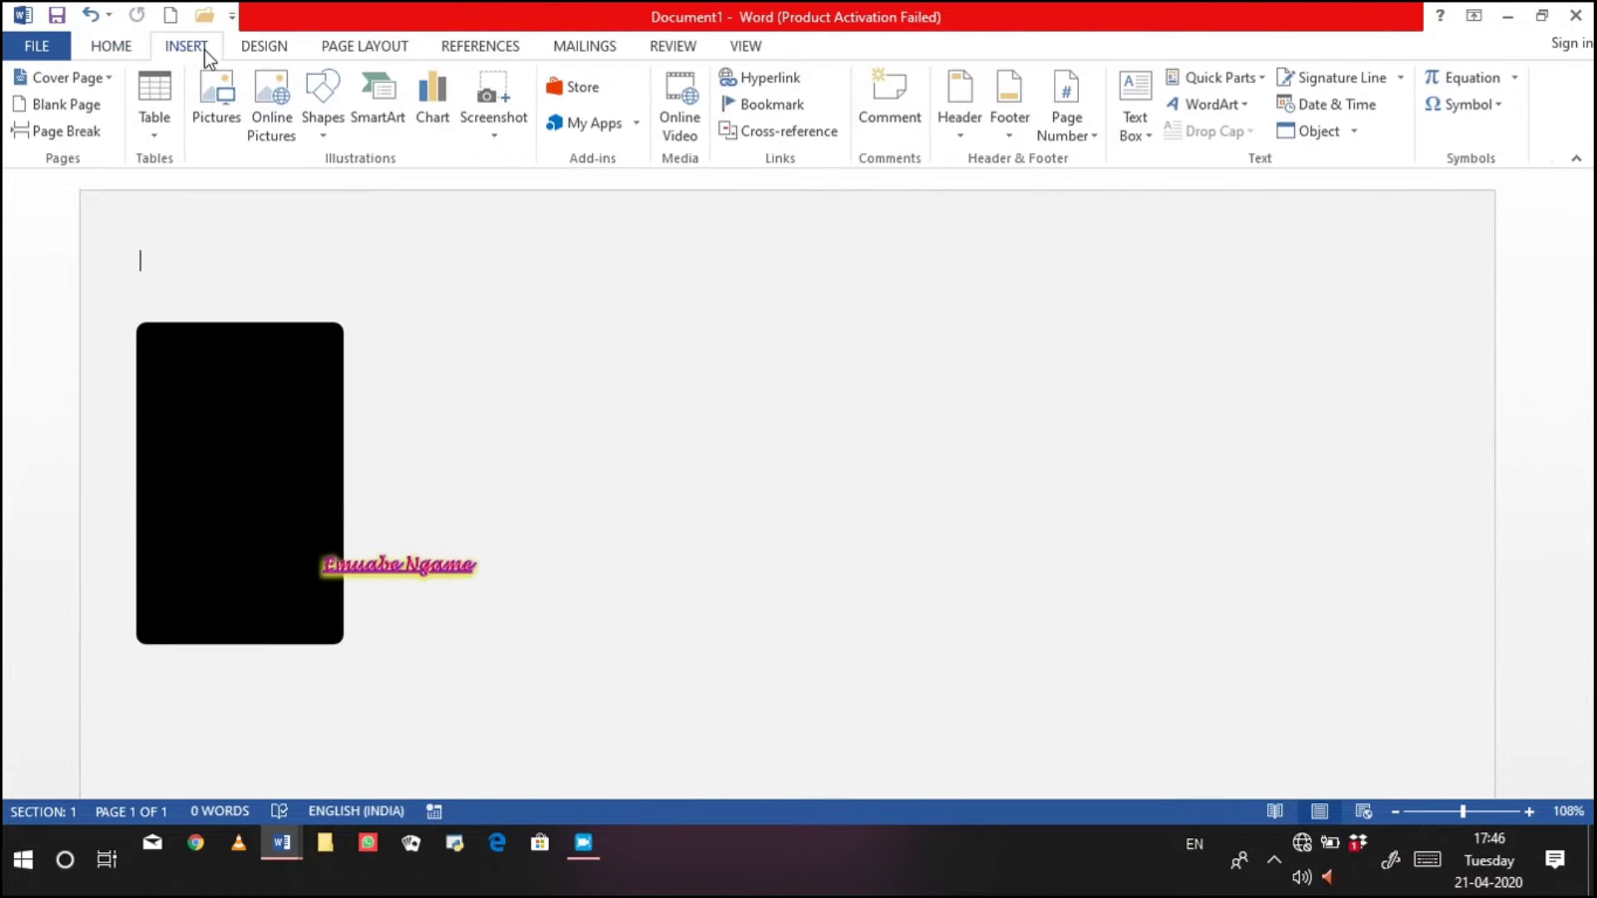
pyautogui.click(313, 117)
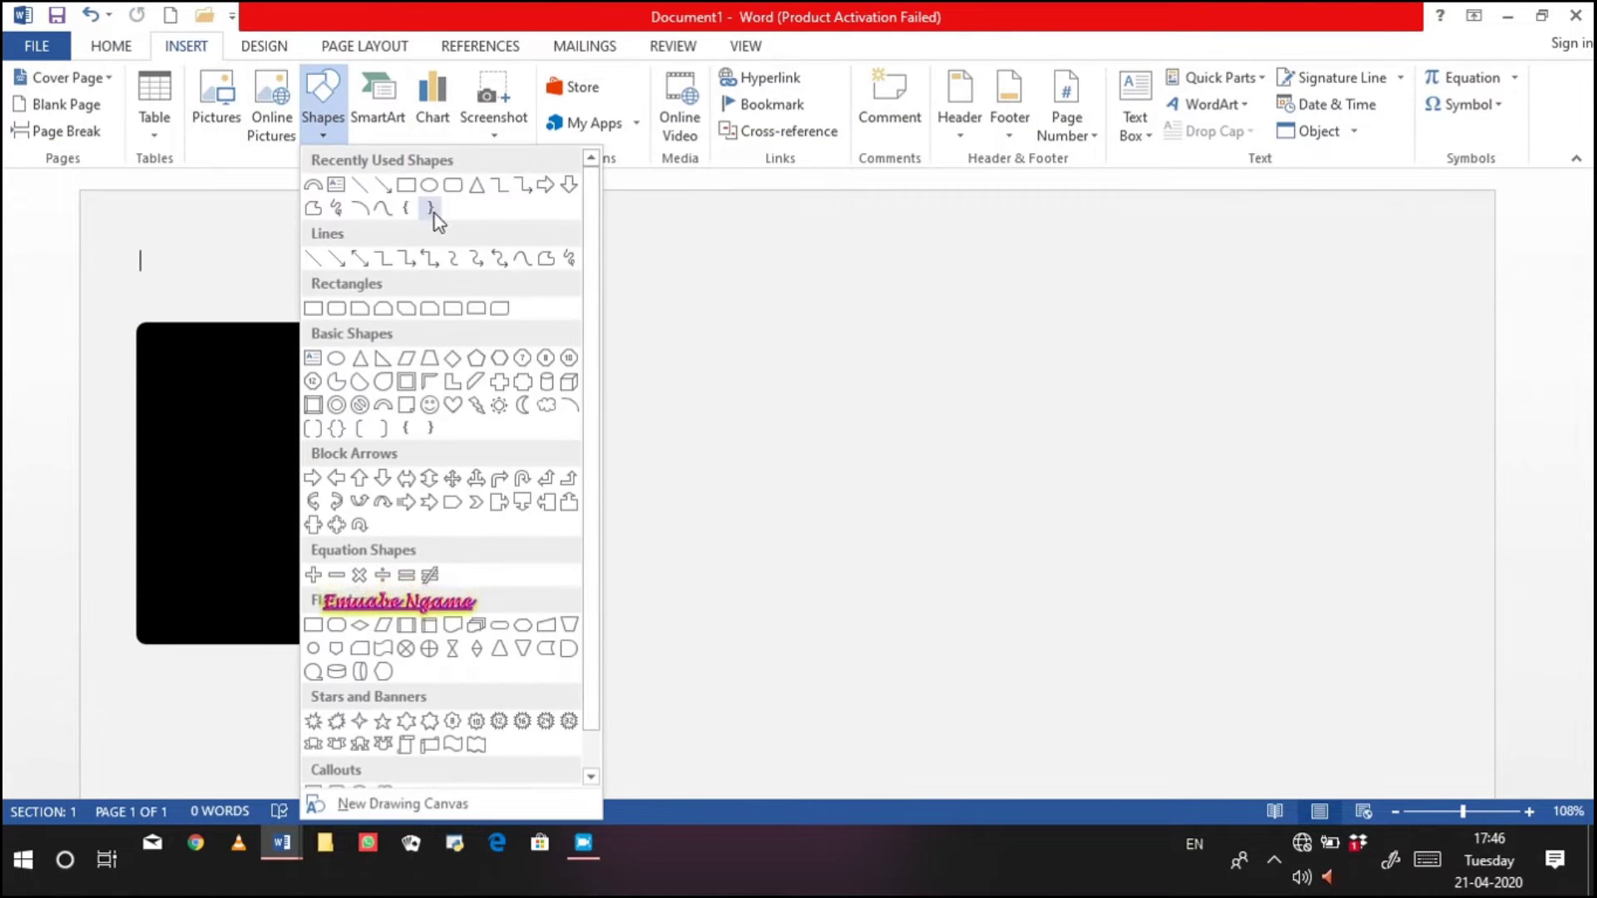
pyautogui.click(446, 188)
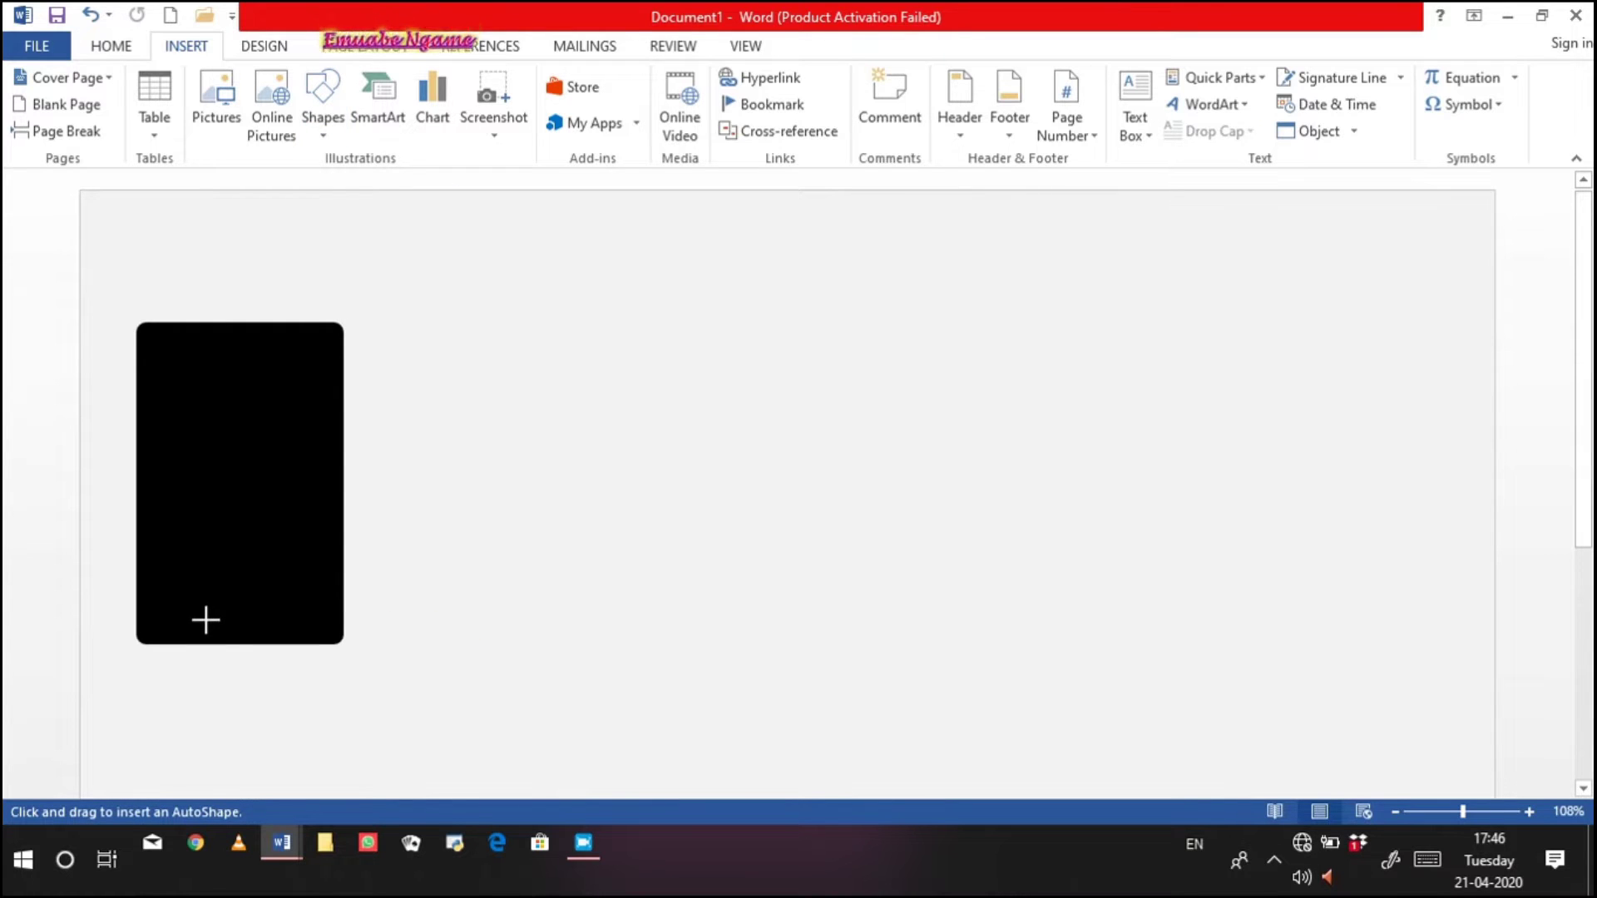
pyautogui.moveTo(199, 621); pyautogui.dragTo(259, 645)
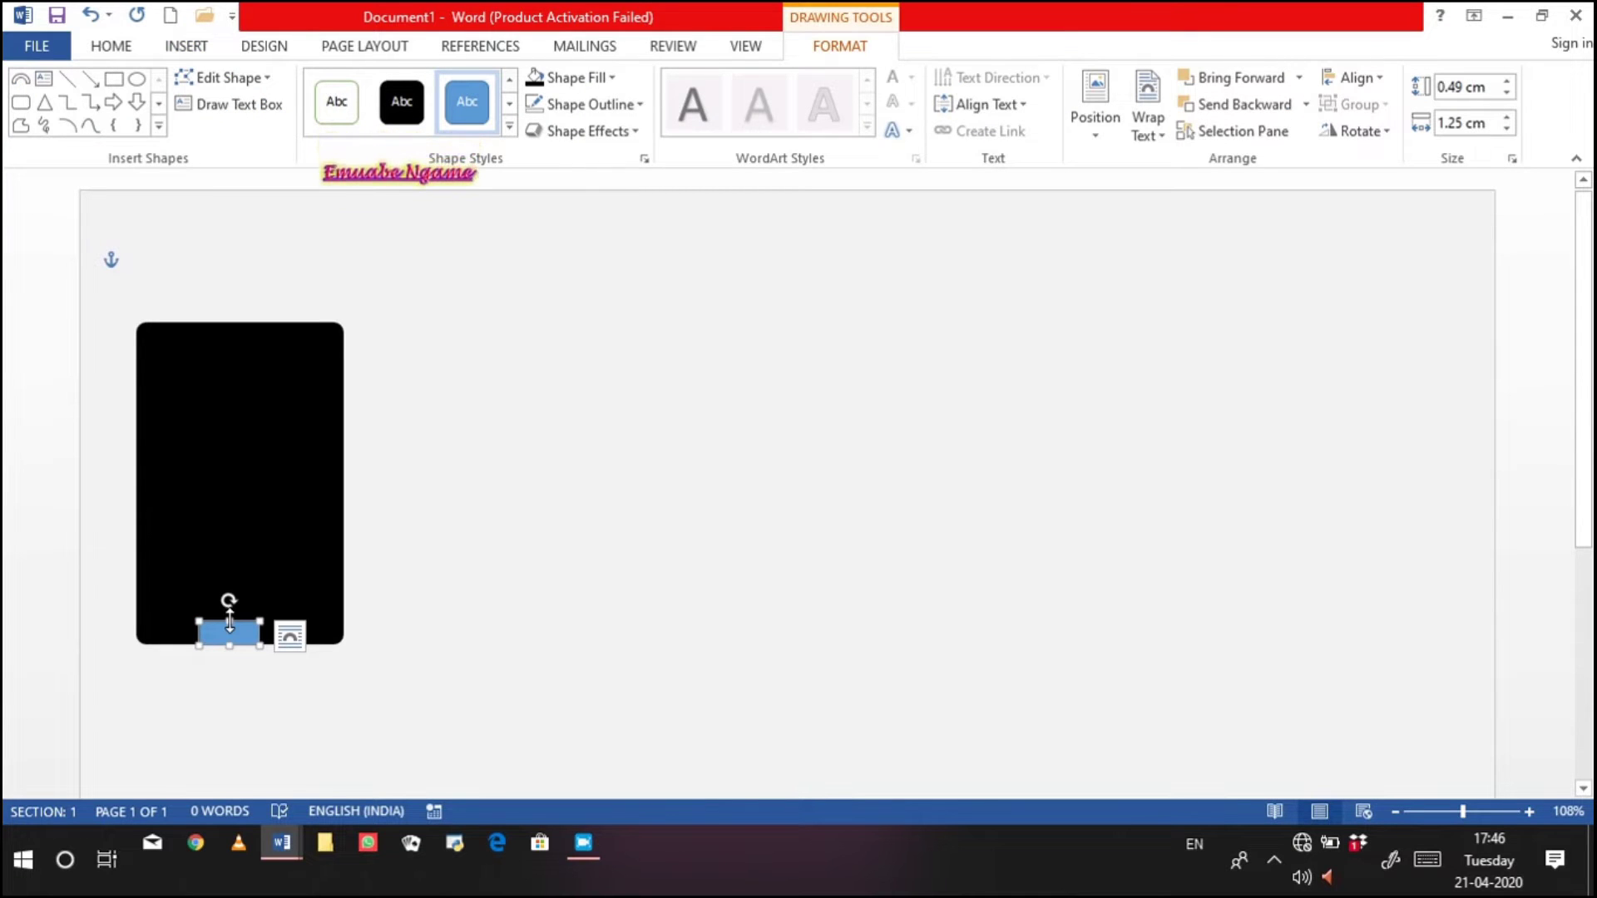
pyautogui.press('Up')
pyautogui.press('Up')
pyautogui.press('Up')
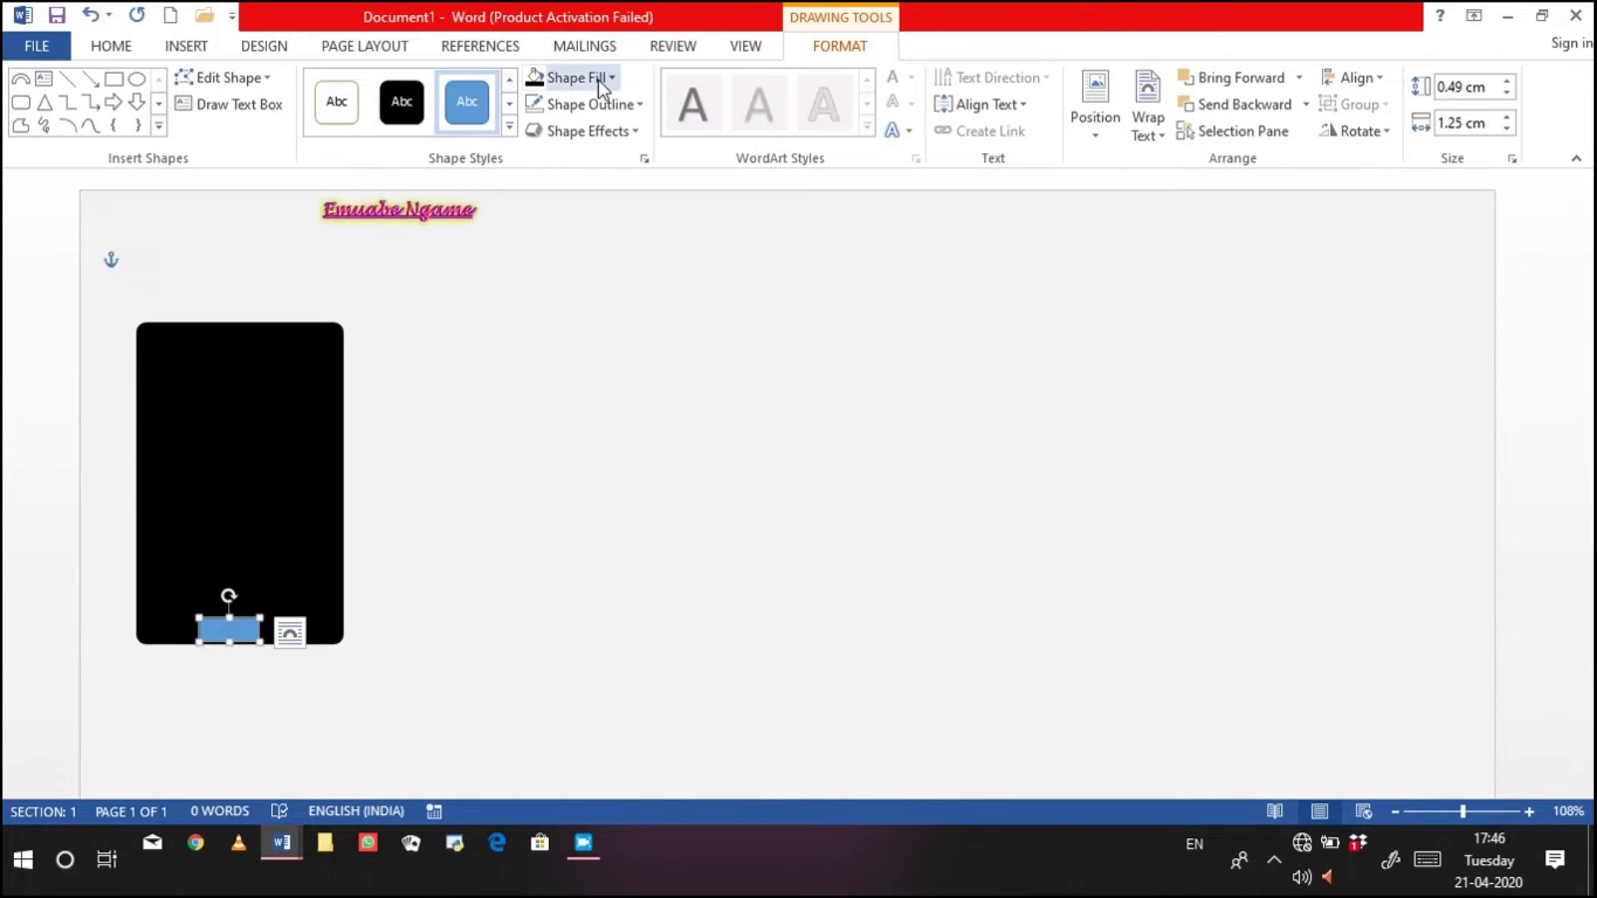
# Fill the small rounded rectangle with white and remove its outline
pyautogui.click(603, 77)
pyautogui.click(556, 131)
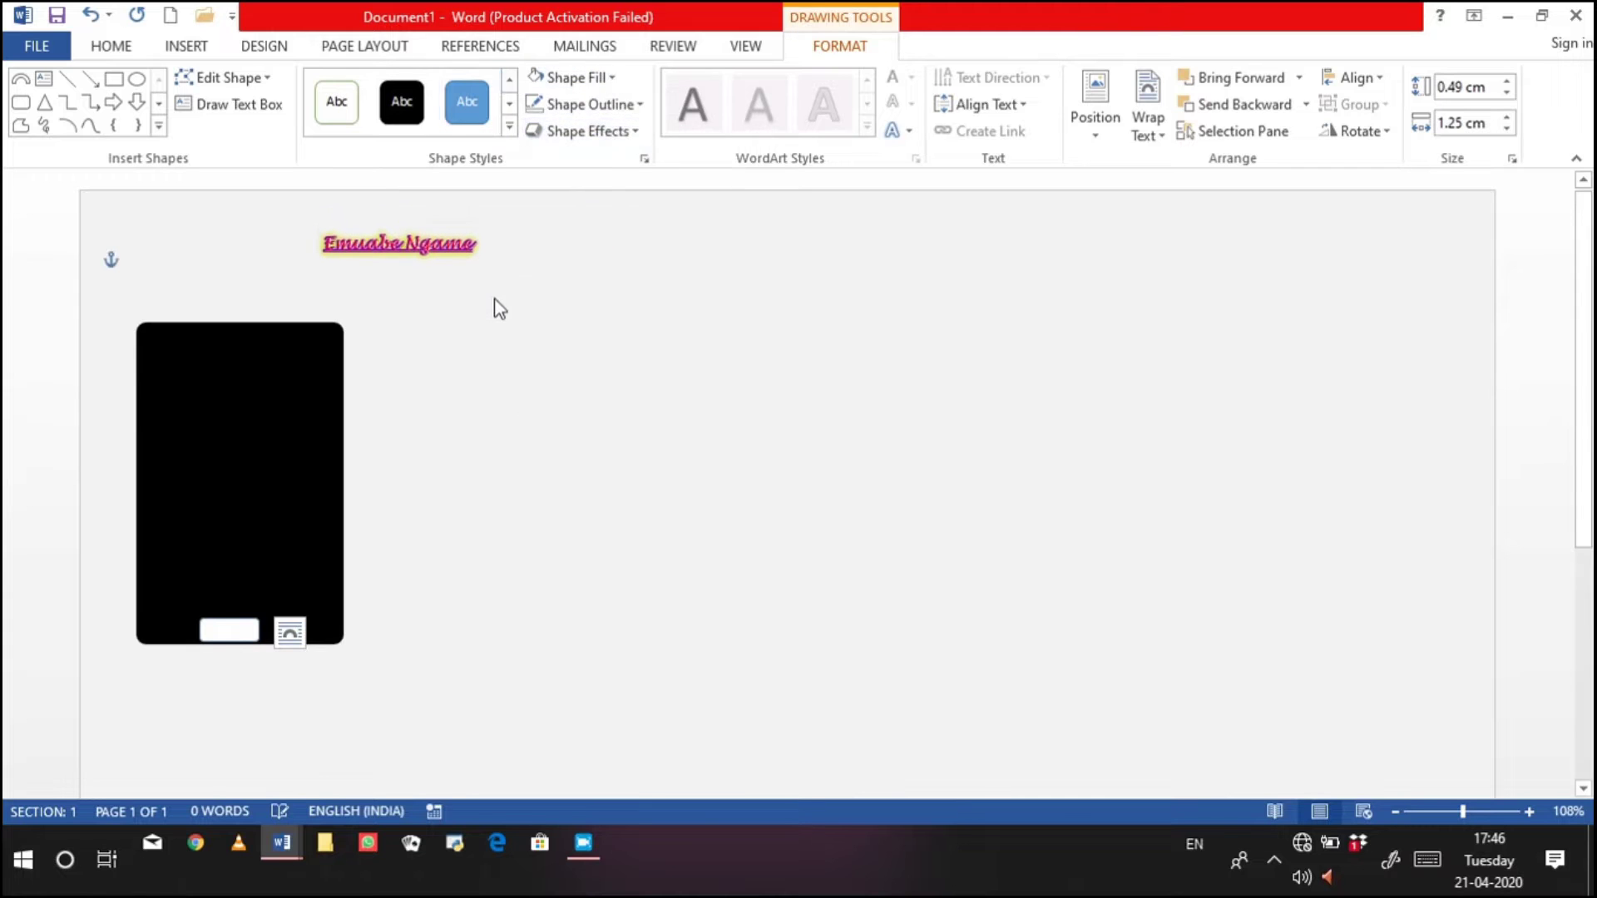
pyautogui.click(607, 106)
pyautogui.click(595, 308)
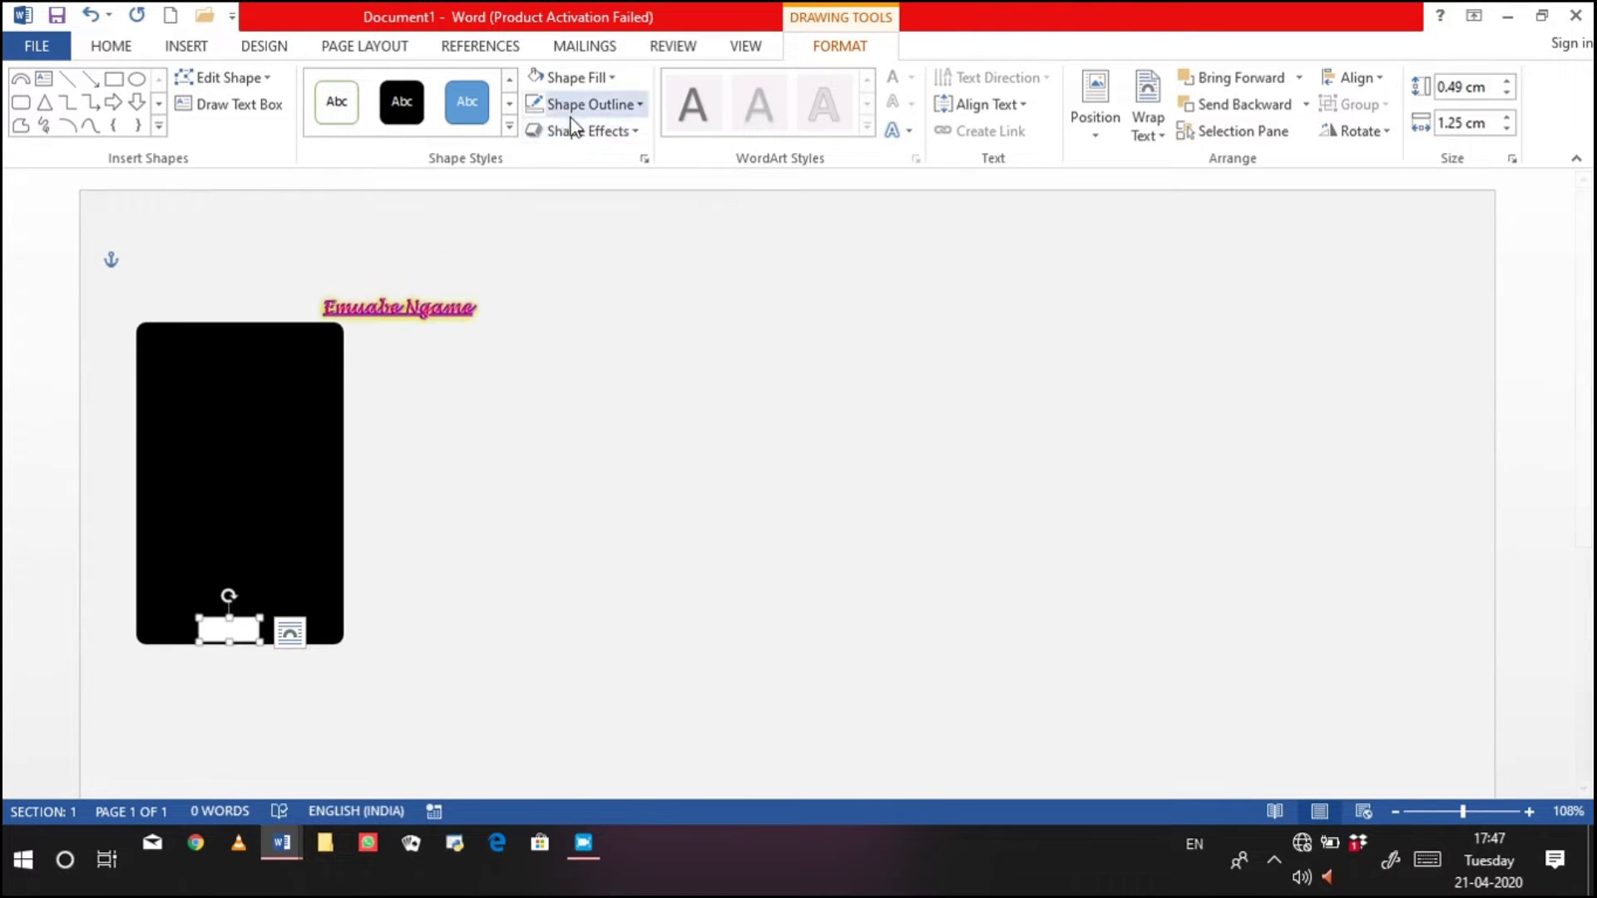
# Apply an inner shadow to the small white rectangle and nudge it slightly to the right
pyautogui.click(617, 139)
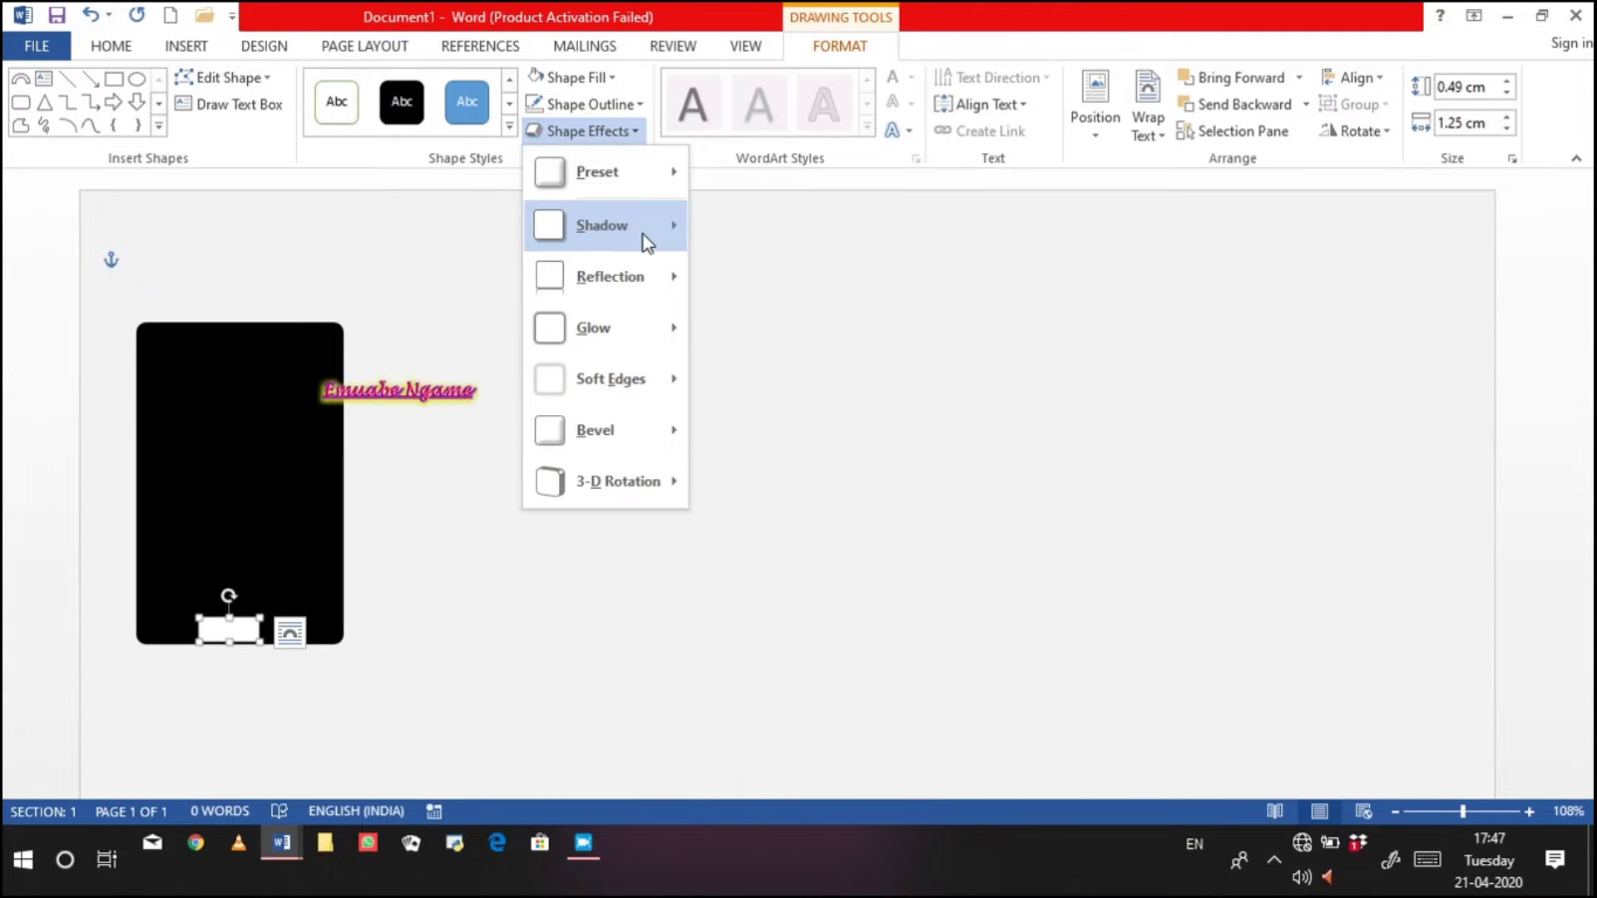
pyautogui.moveTo(642, 234)
pyautogui.click(715, 526)
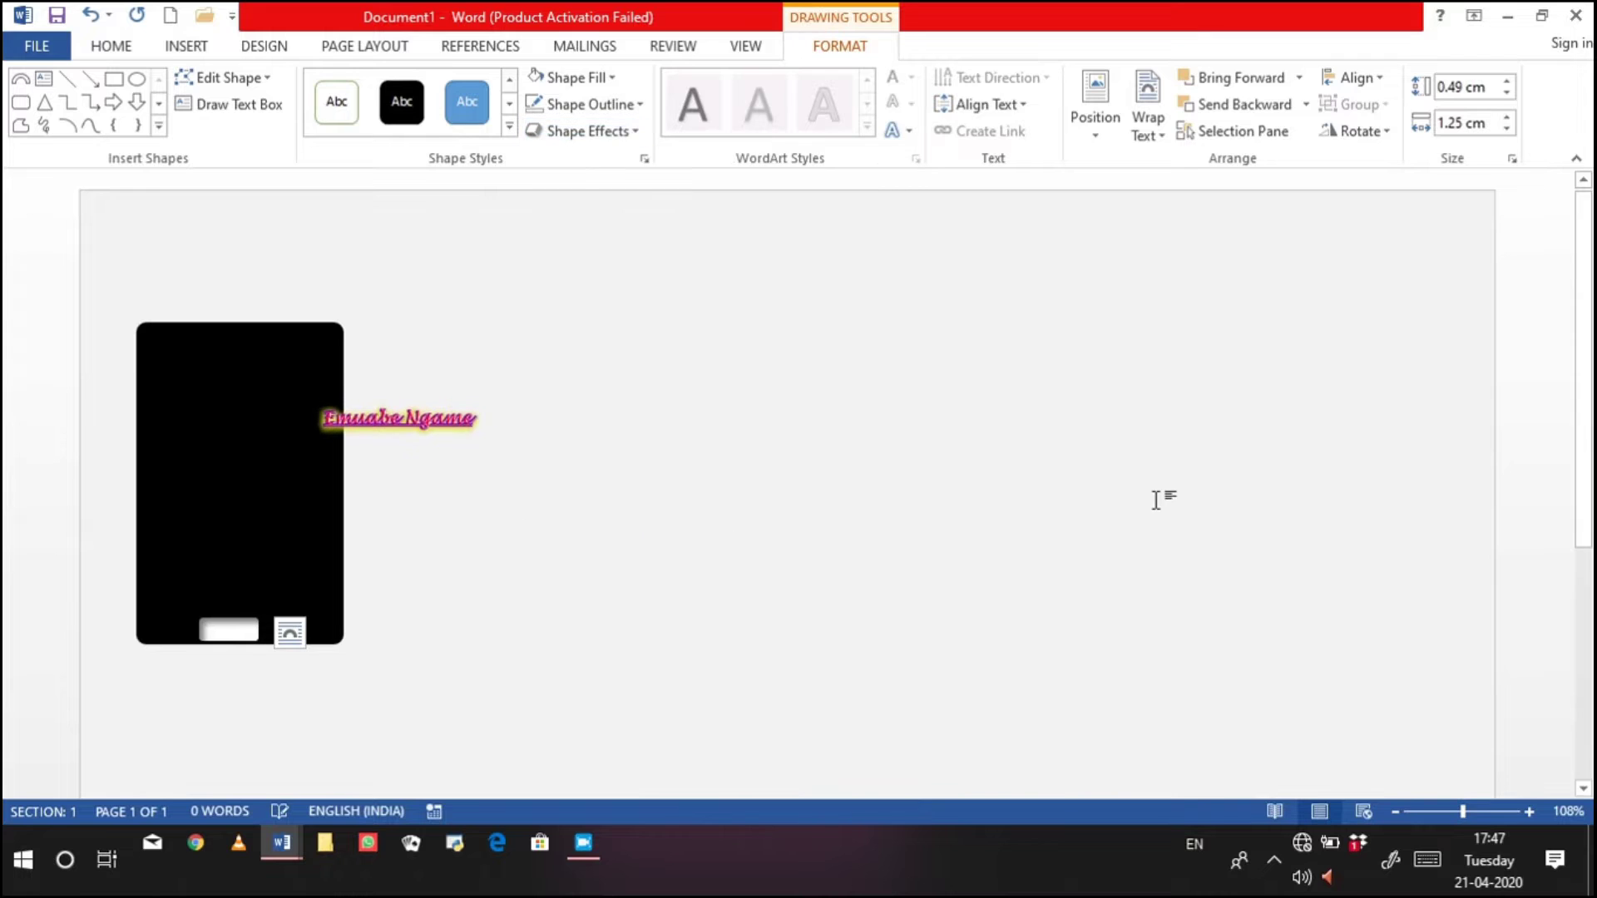
pyautogui.click(845, 474)
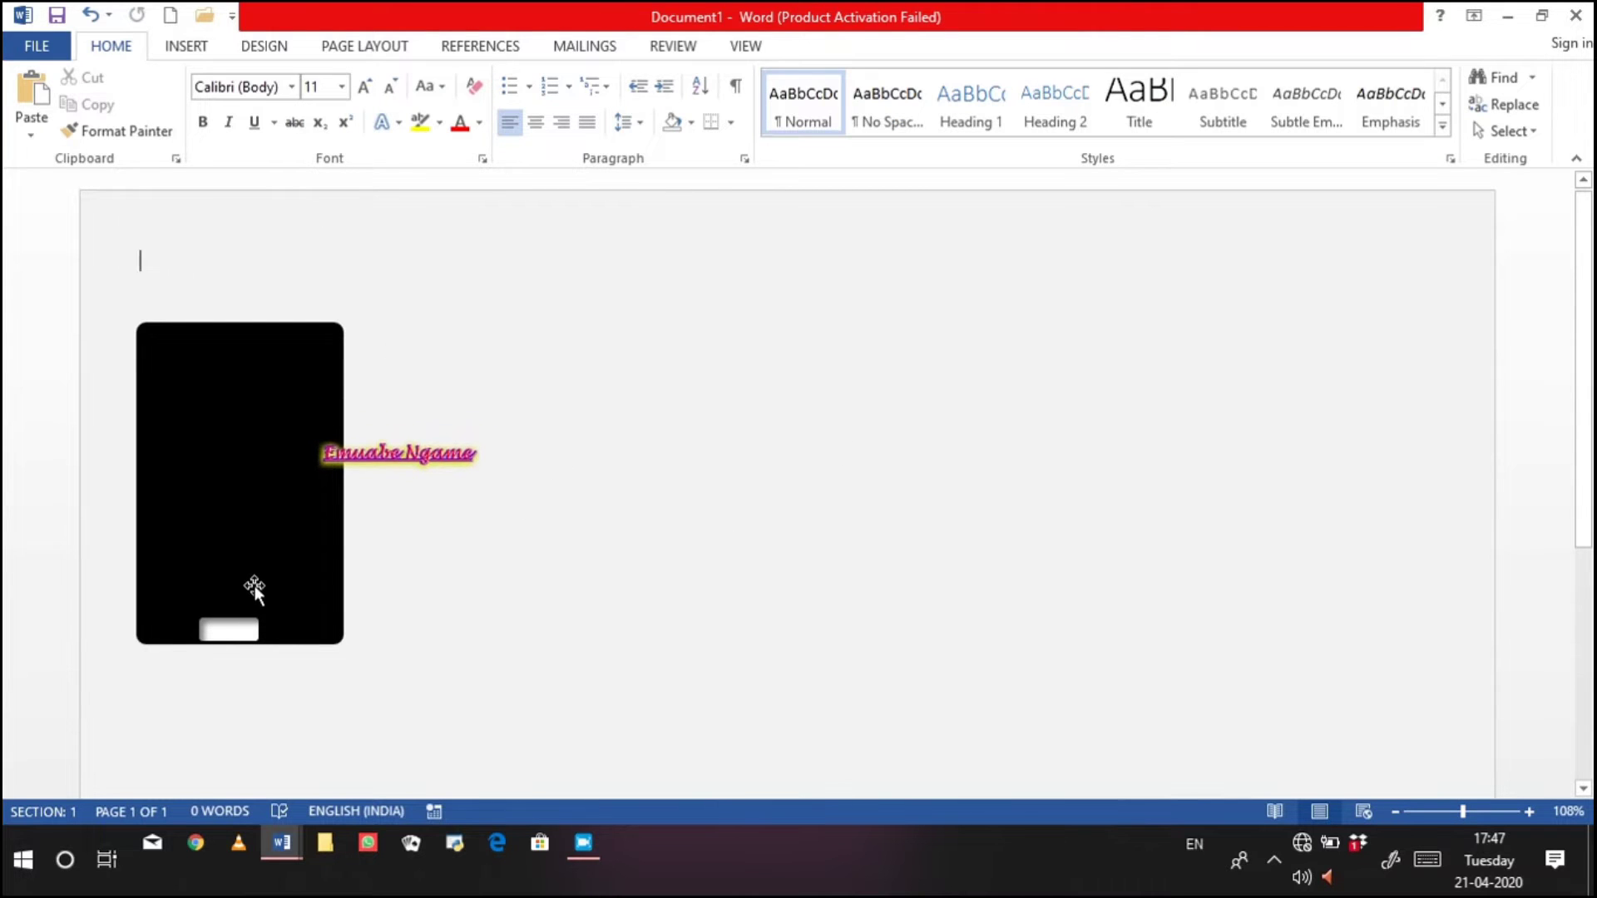
pyautogui.click(239, 626)
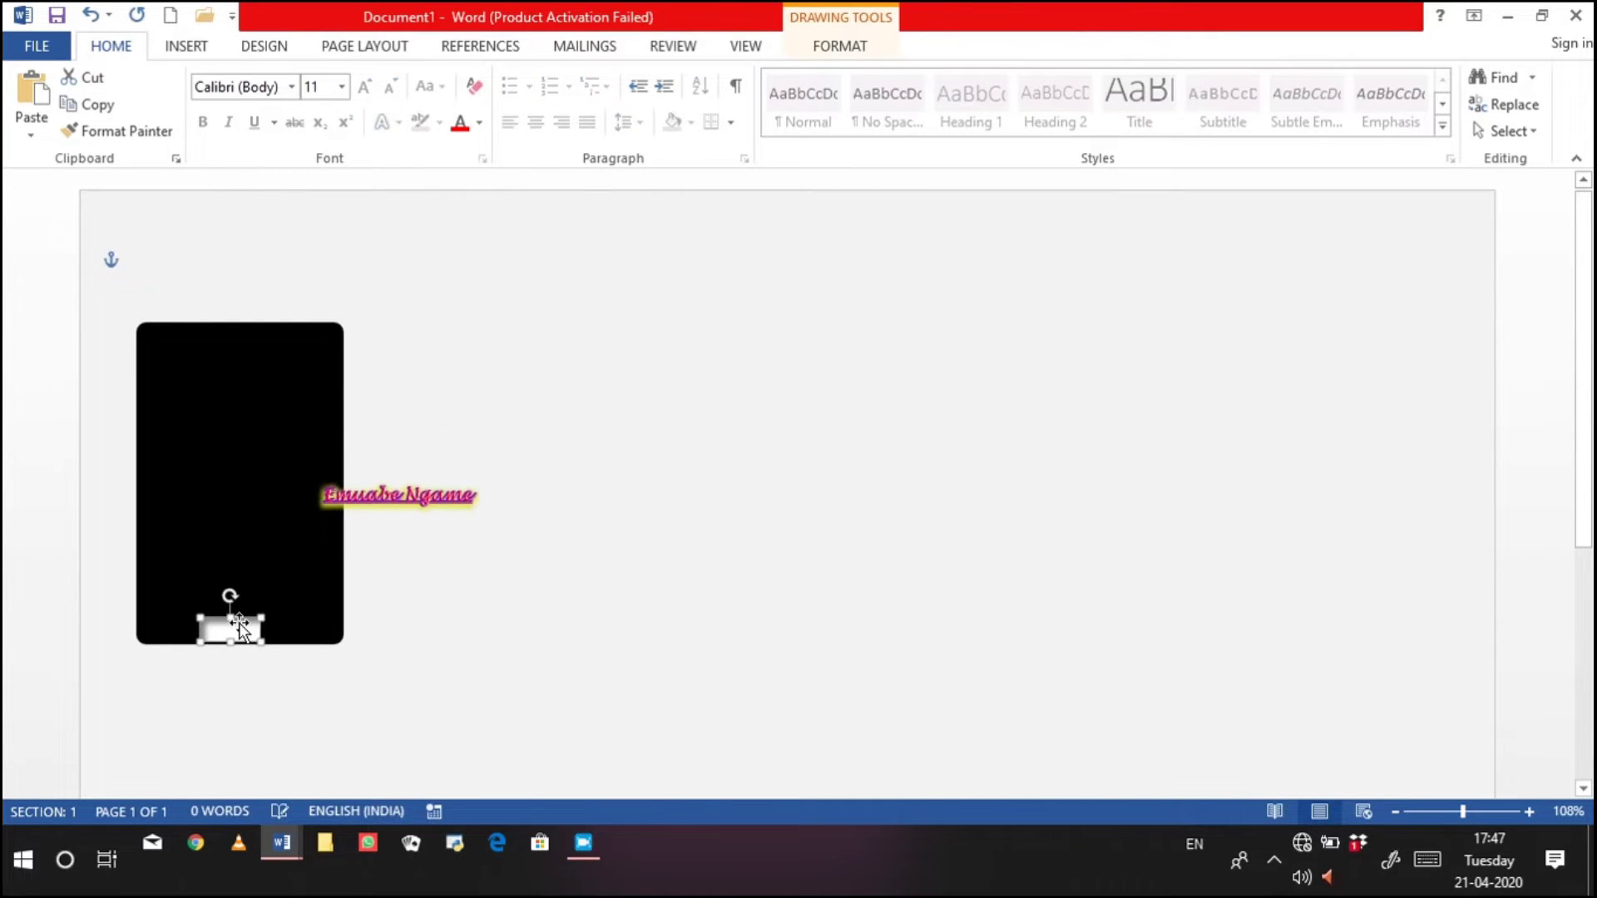
pyautogui.click(553, 537)
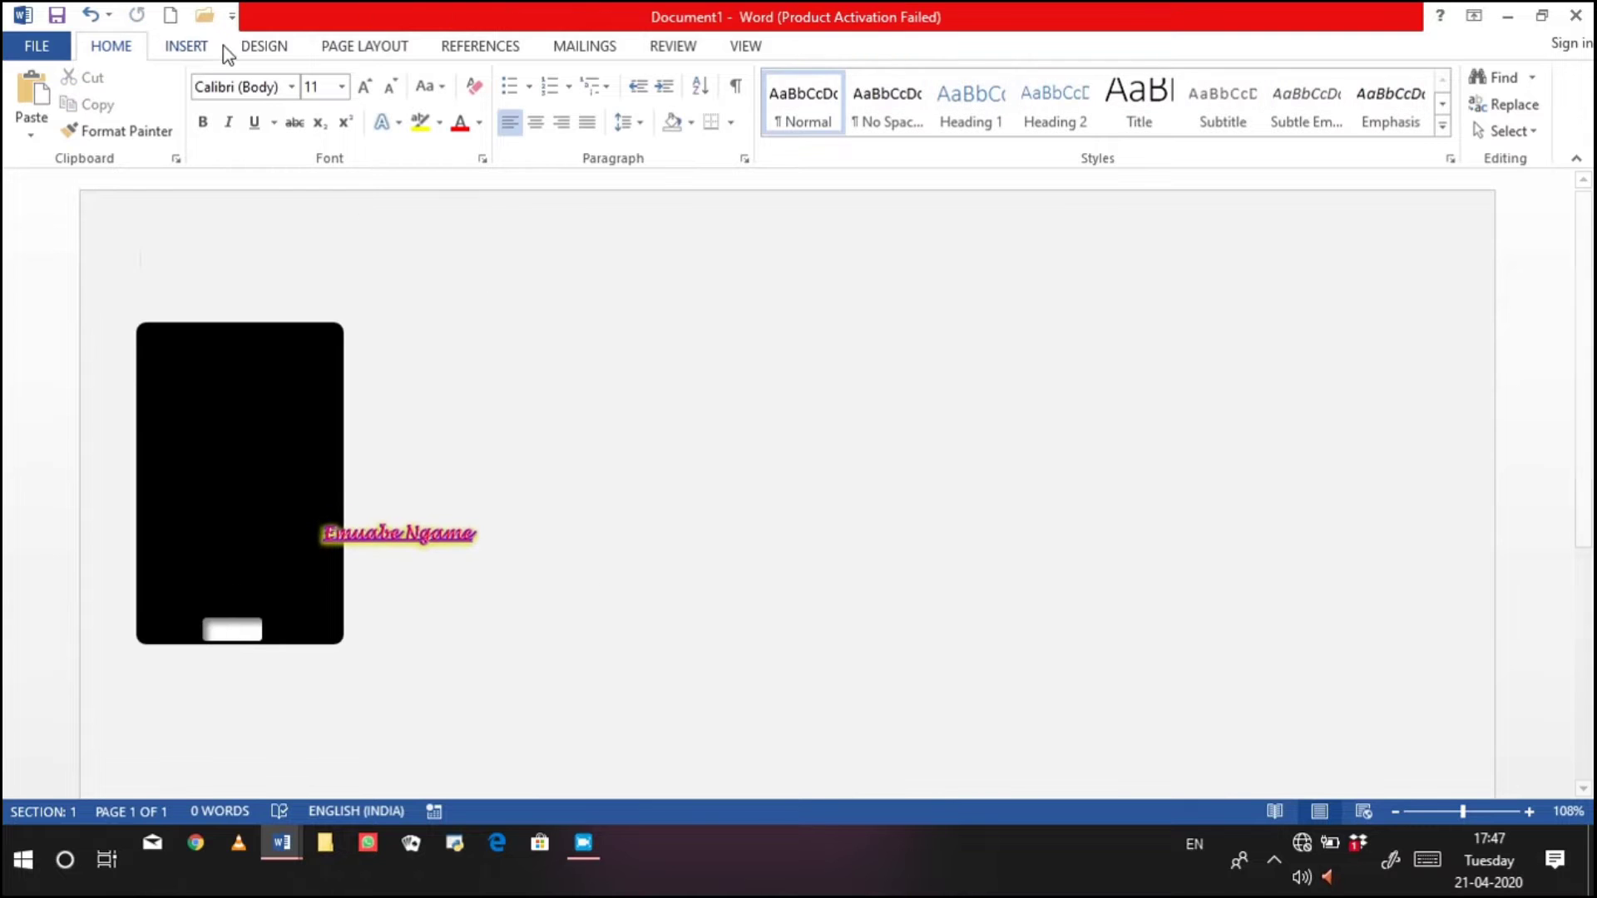
# Draw a block arc about 0.5 cm high and 0.76 cm wide to the right of the small white rectangle
pyautogui.click(175, 53)
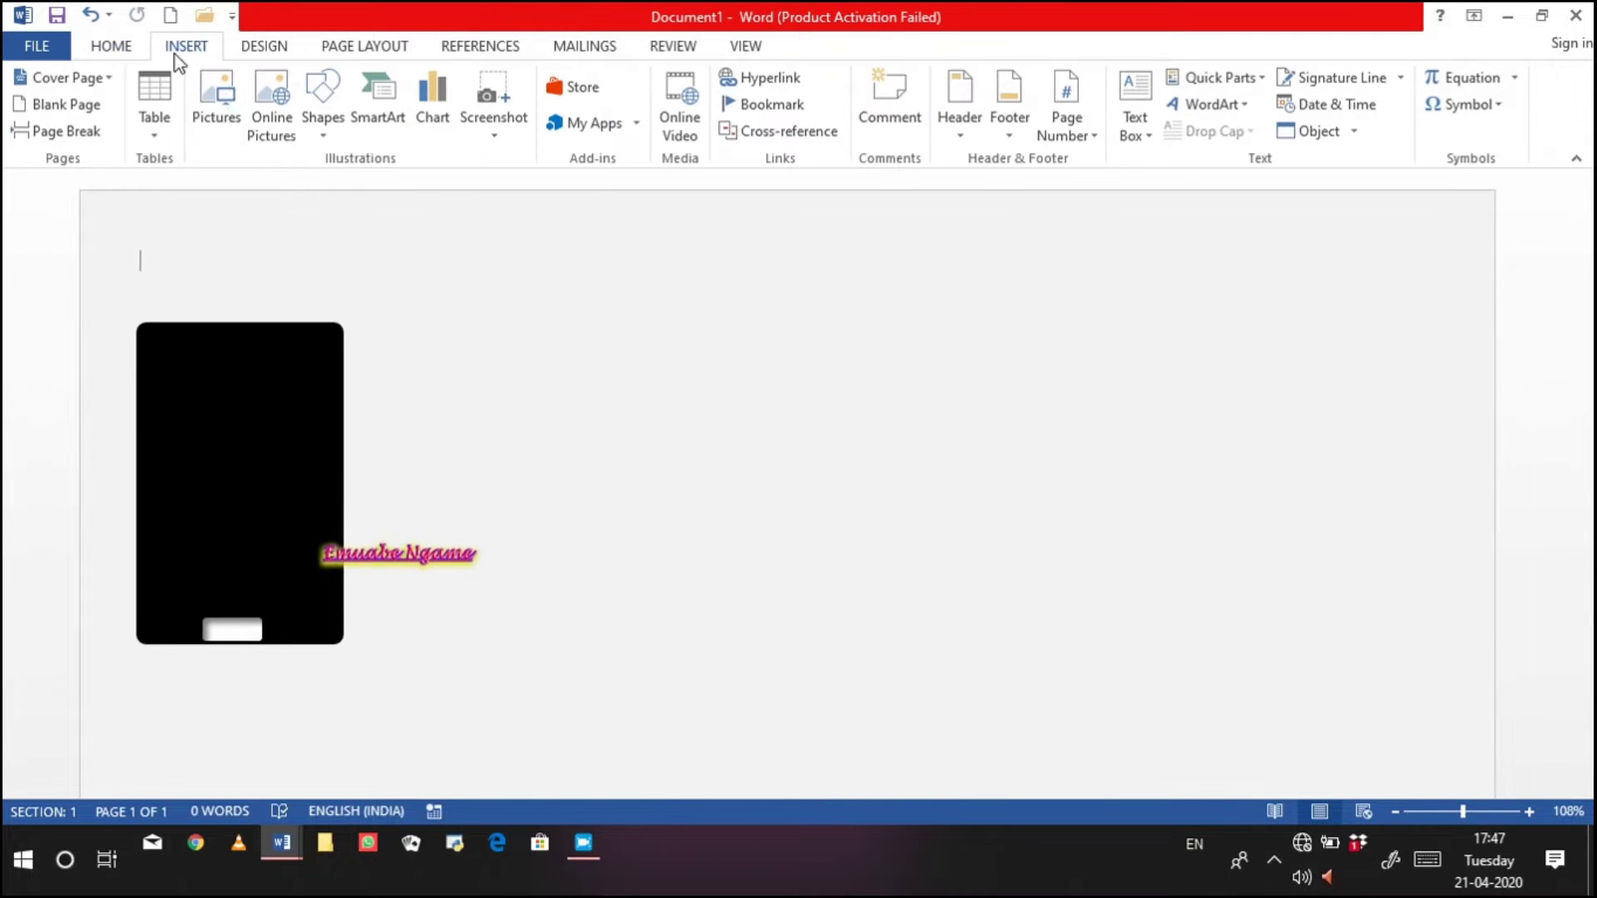
pyautogui.click(312, 128)
pyautogui.click(328, 184)
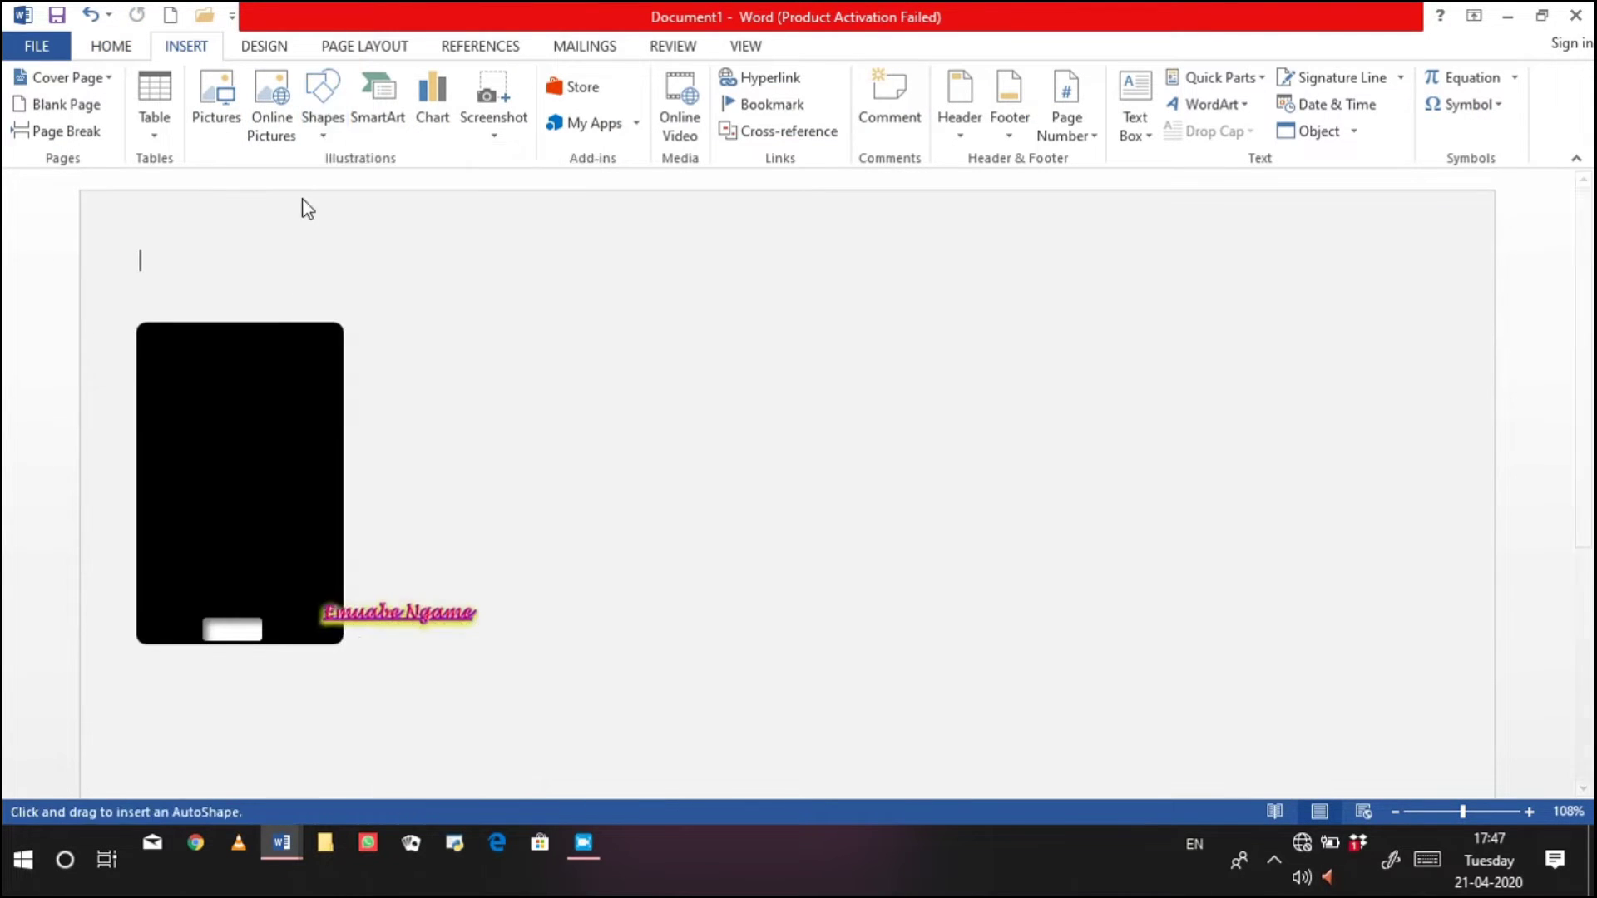
pyautogui.moveTo(281, 622); pyautogui.dragTo(320, 642)
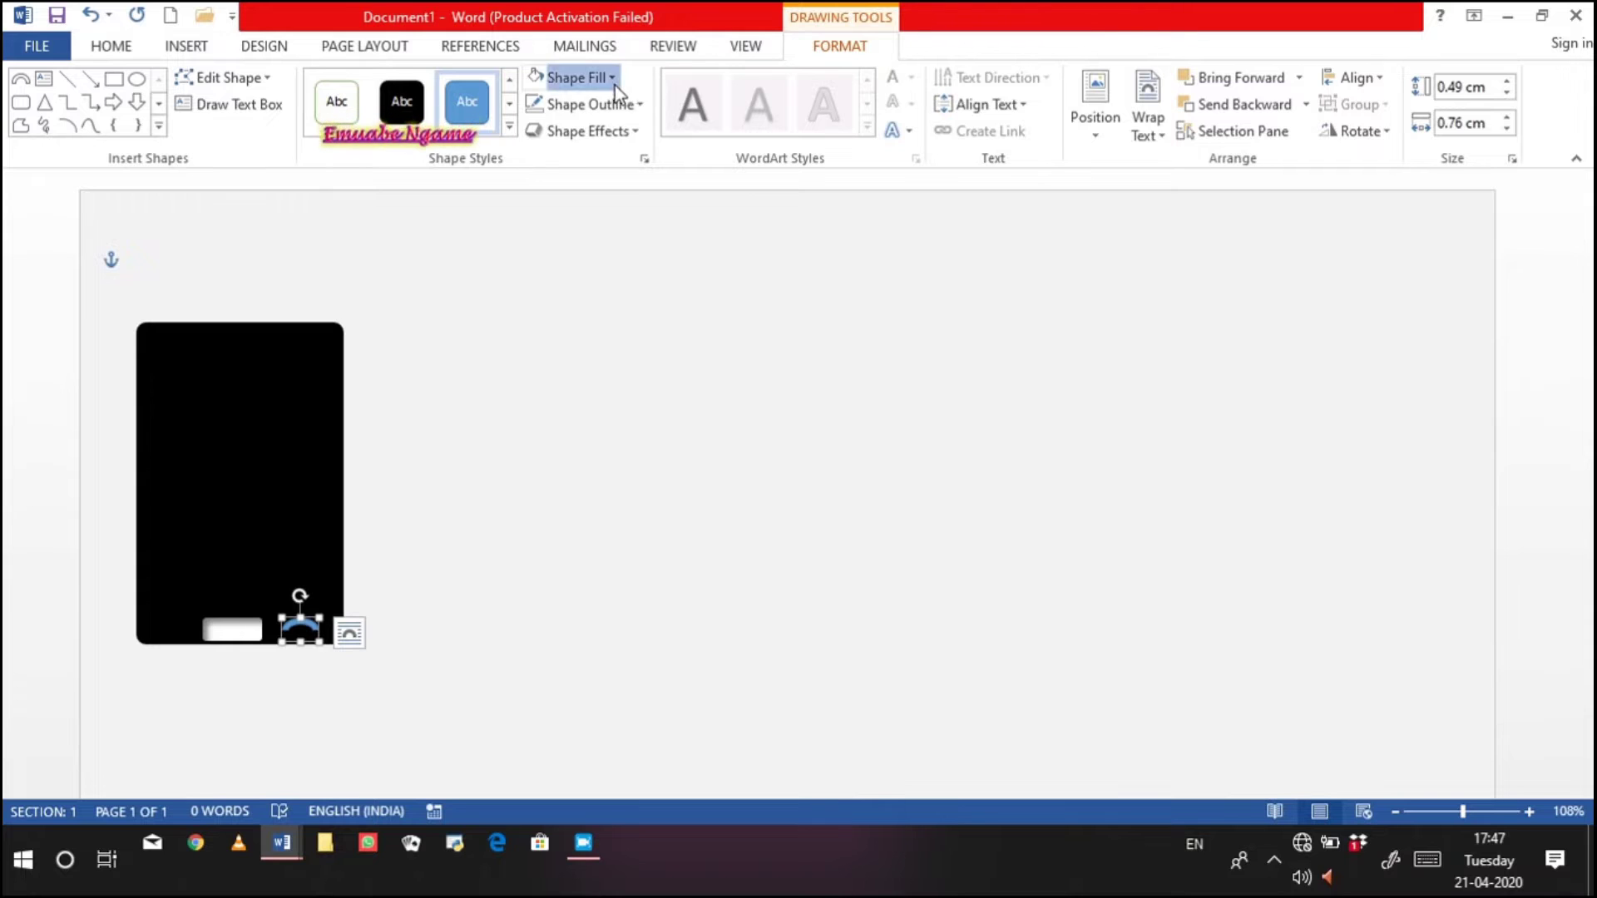
# Fill the block arc with standard red, remove its outline and nudge it down slightly
pyautogui.click(616, 83)
pyautogui.click(557, 260)
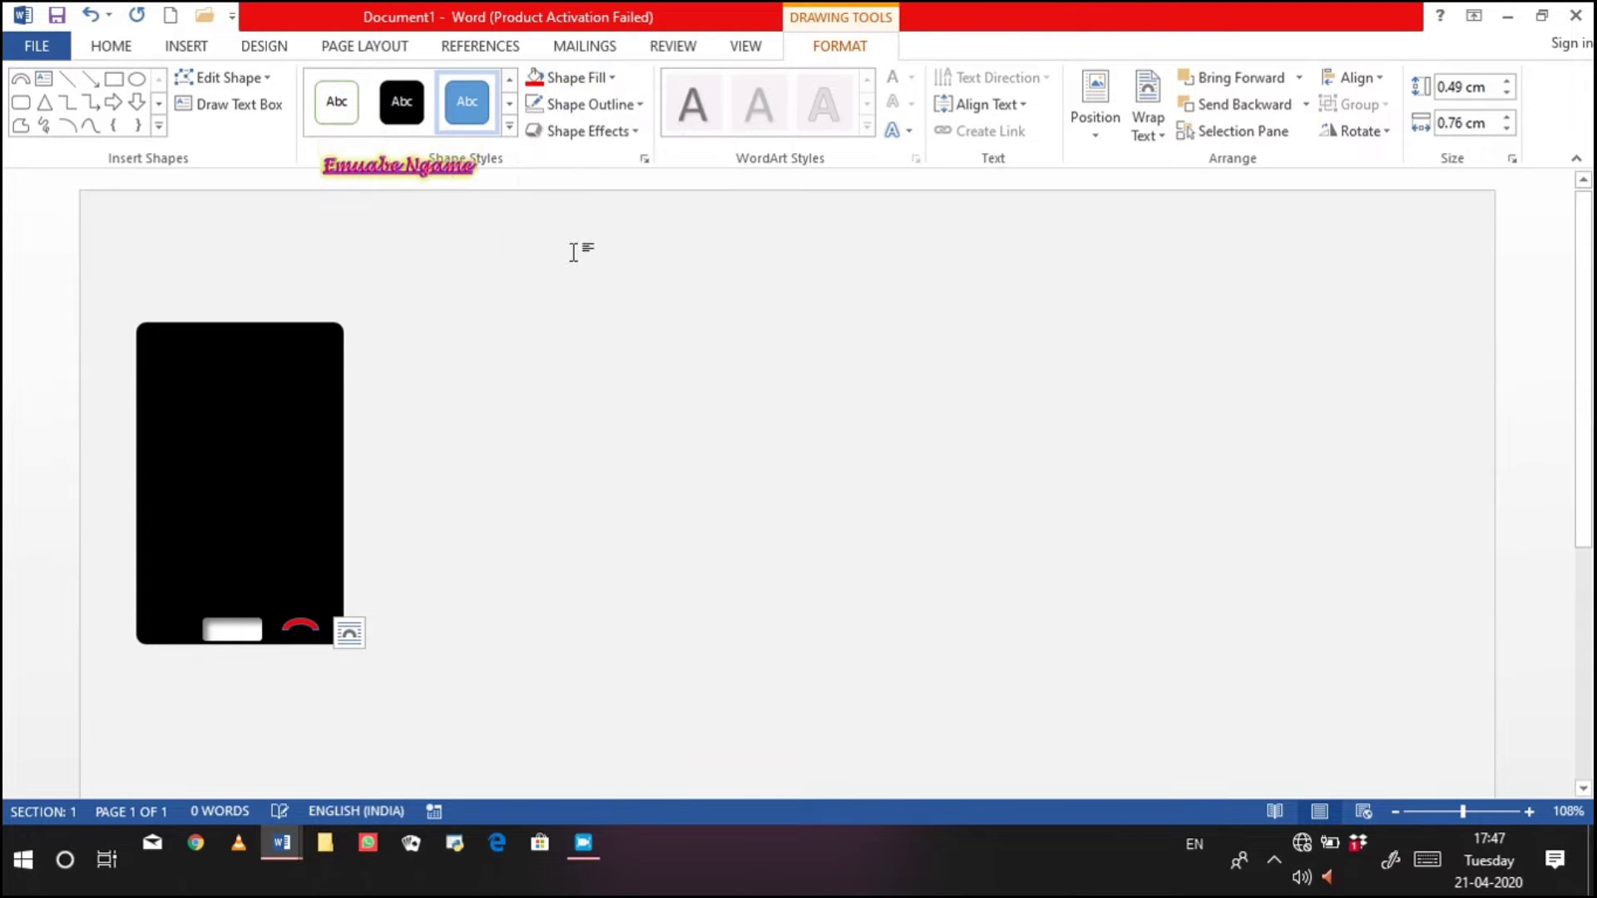
pyautogui.click(602, 104)
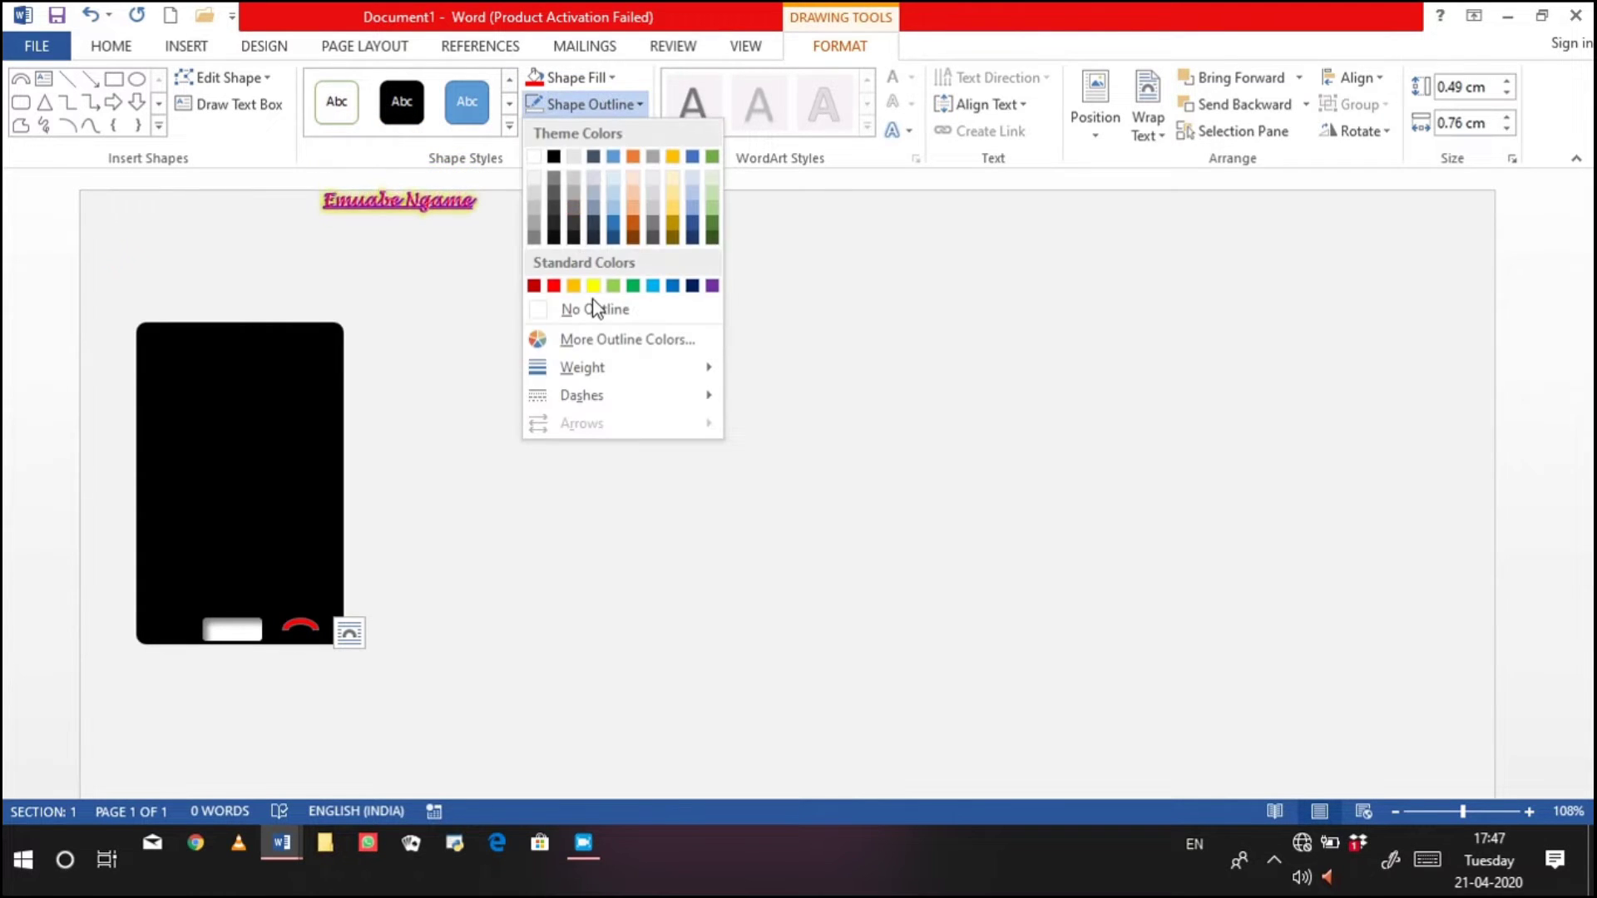
pyautogui.click(595, 311)
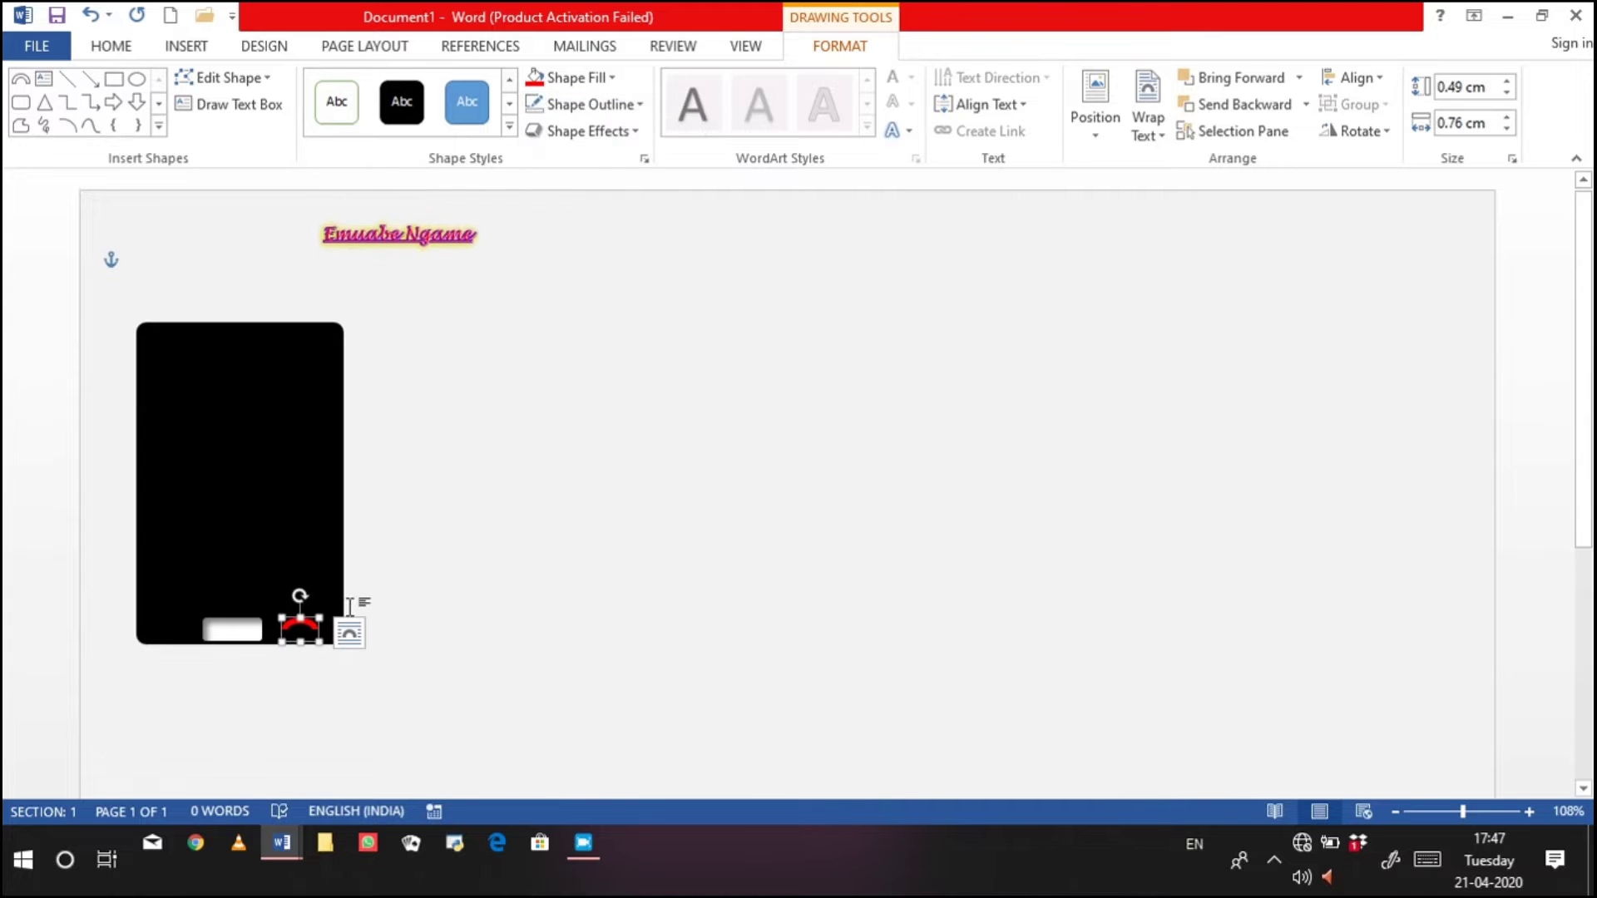
pyautogui.press('Down')
# Duplicate the red block arc and place the copy to the left of the small white rectangle
pyautogui.hotkey('ctrl', 'c')
pyautogui.hotkey('ctrl', 'v')
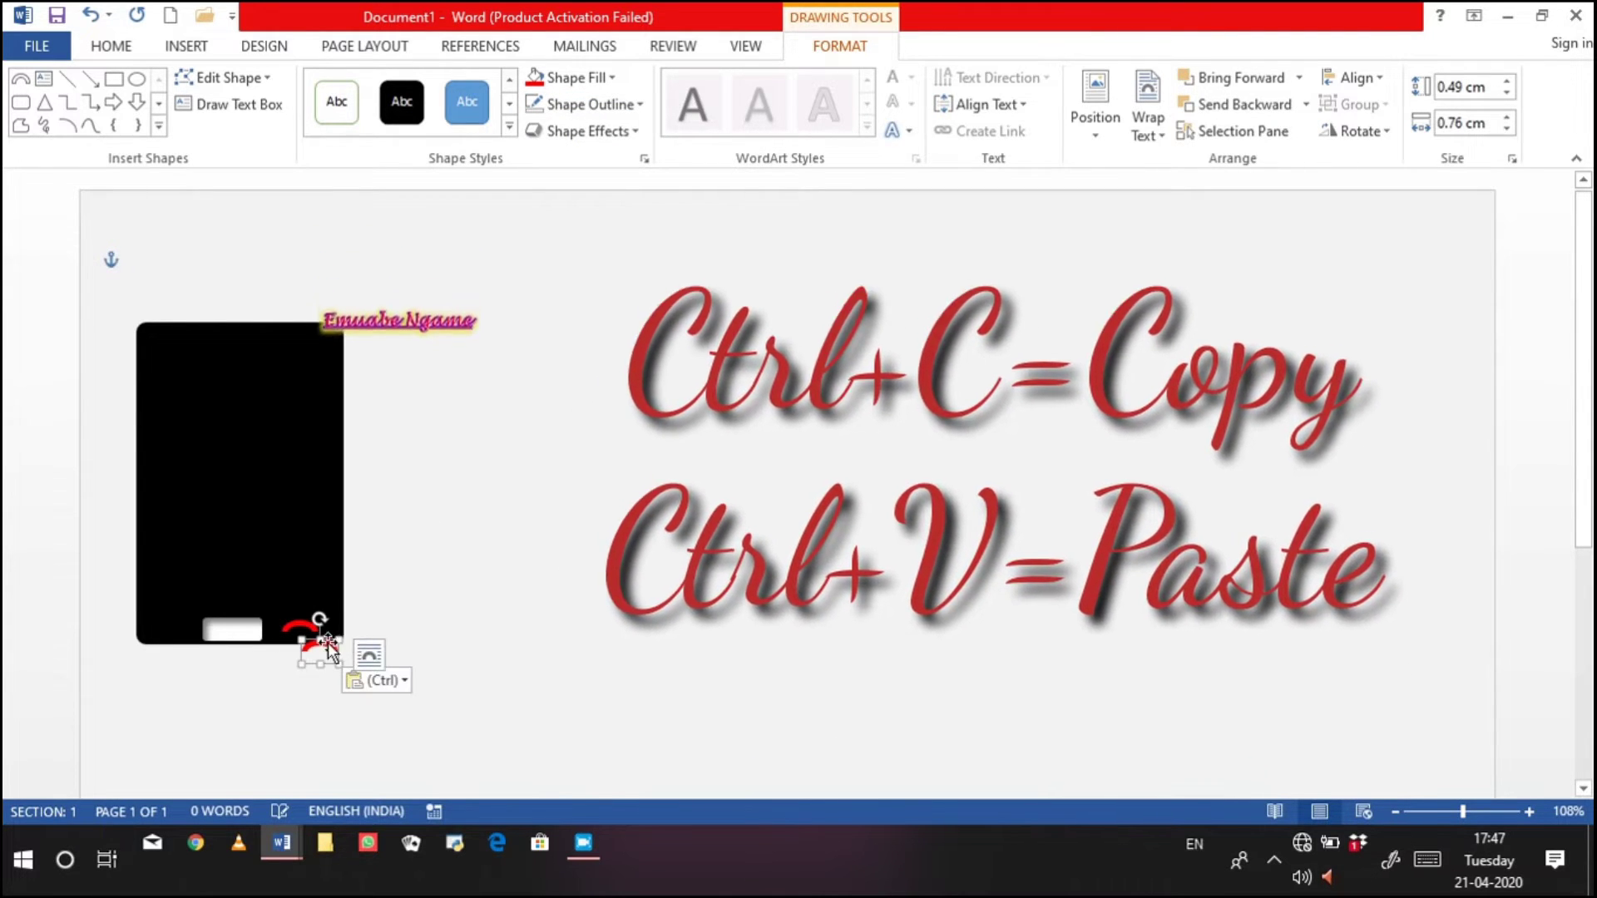
pyautogui.moveTo(327, 642); pyautogui.dragTo(173, 632)
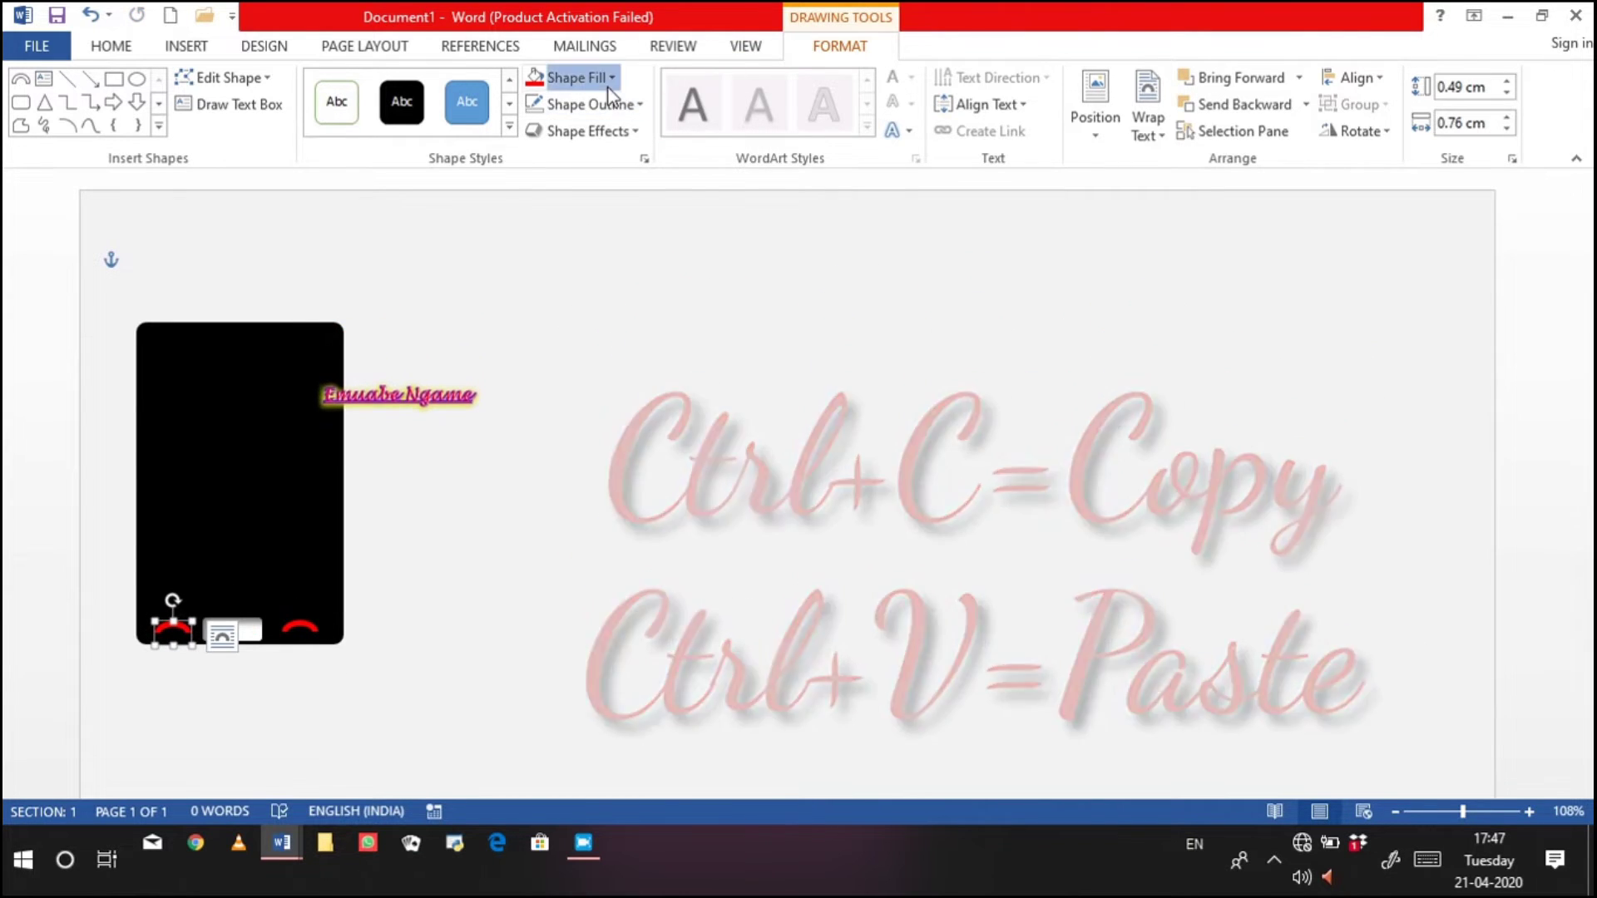
# Fill the left block arc with the green theme color and set it to no outline
pyautogui.click(578, 77)
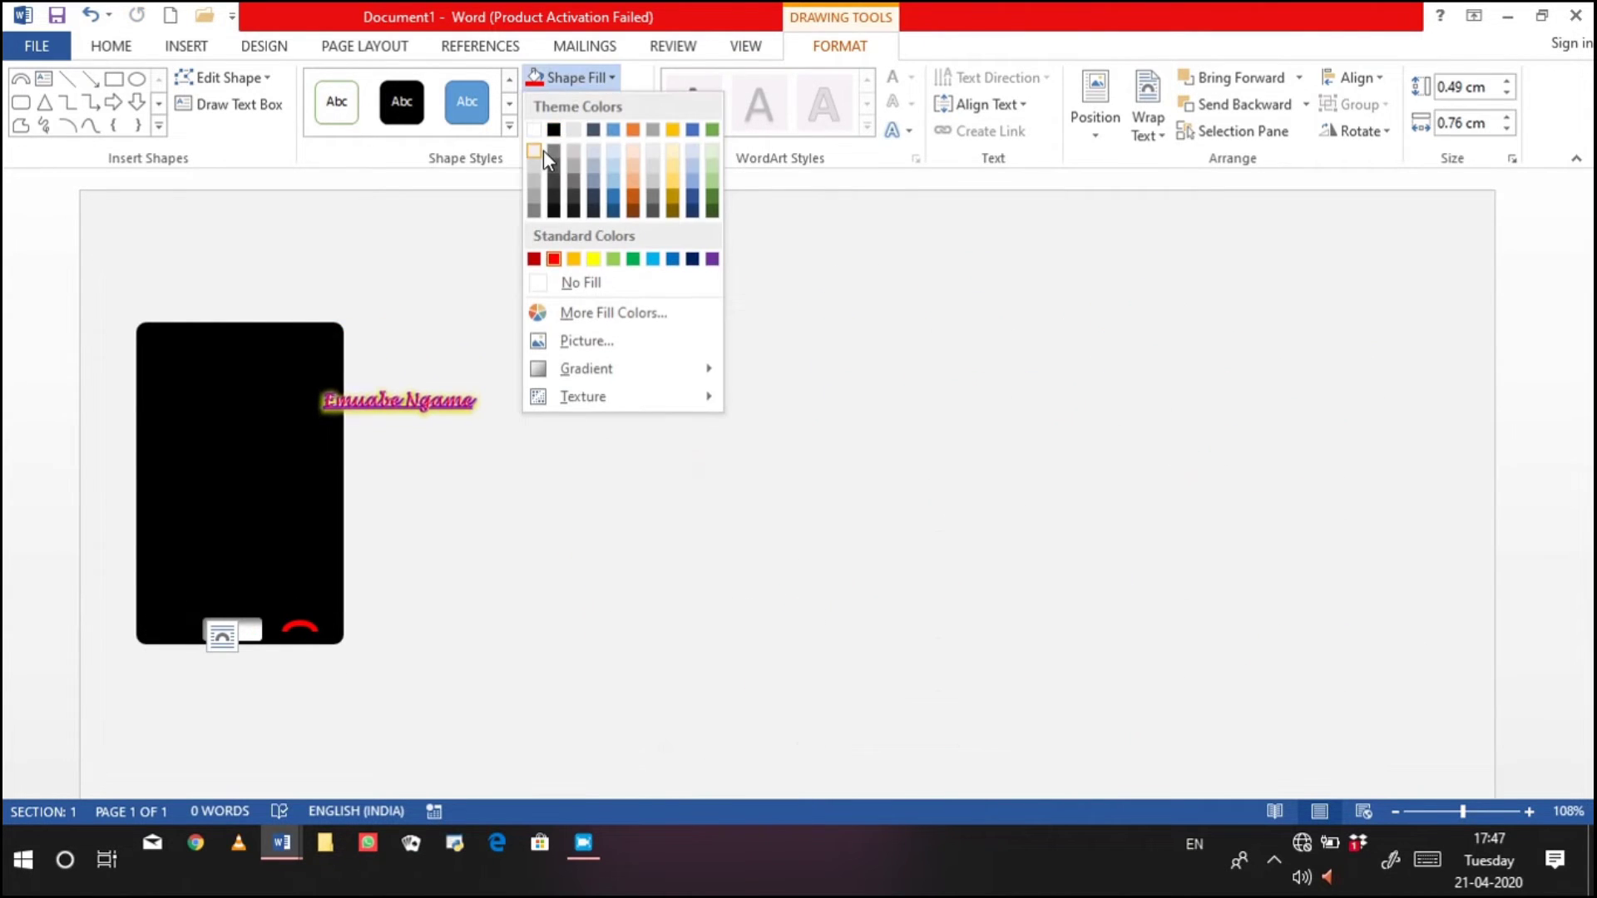
pyautogui.click(712, 129)
pyautogui.click(592, 104)
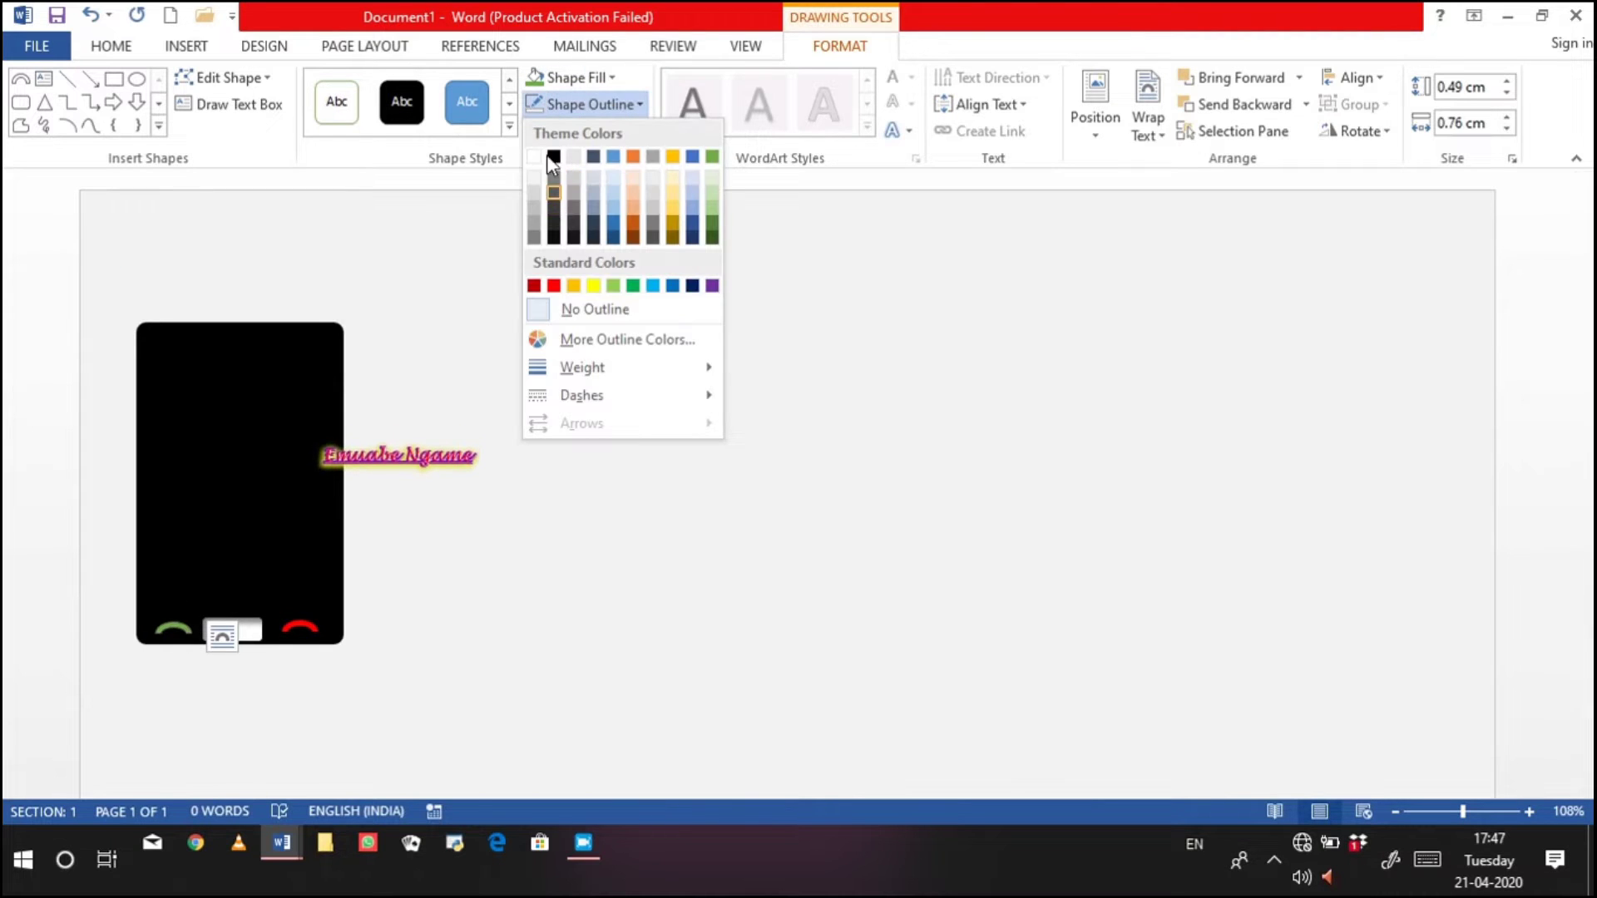
pyautogui.click(570, 310)
pyautogui.click(576, 562)
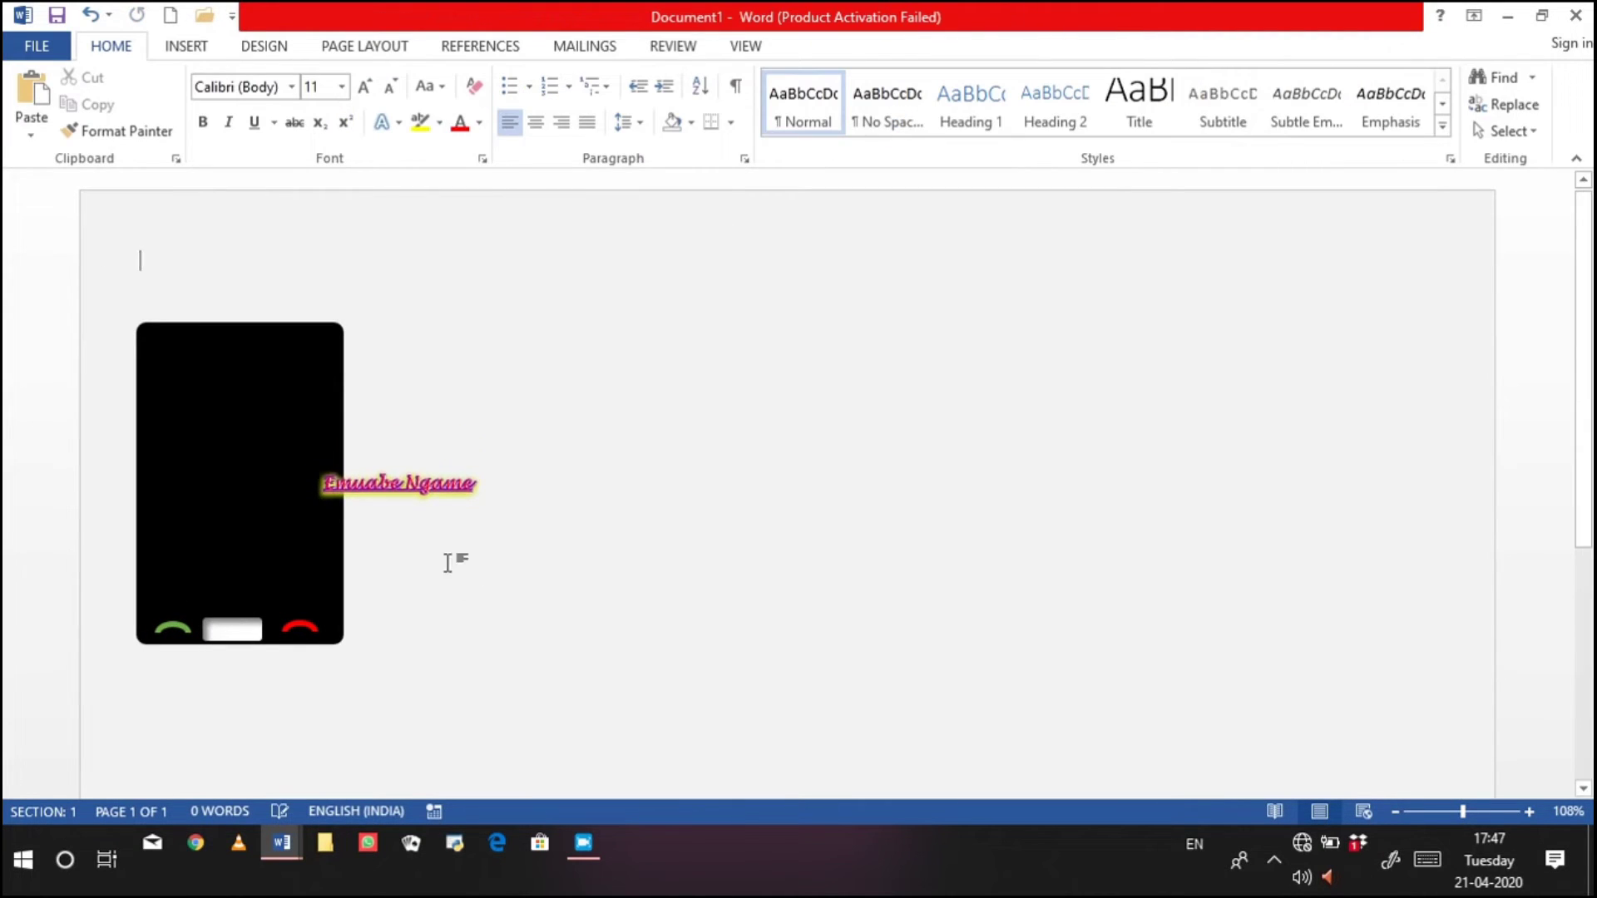
# Shift the small white rectangle slightly to the right between the two arcs
pyautogui.click(230, 629)
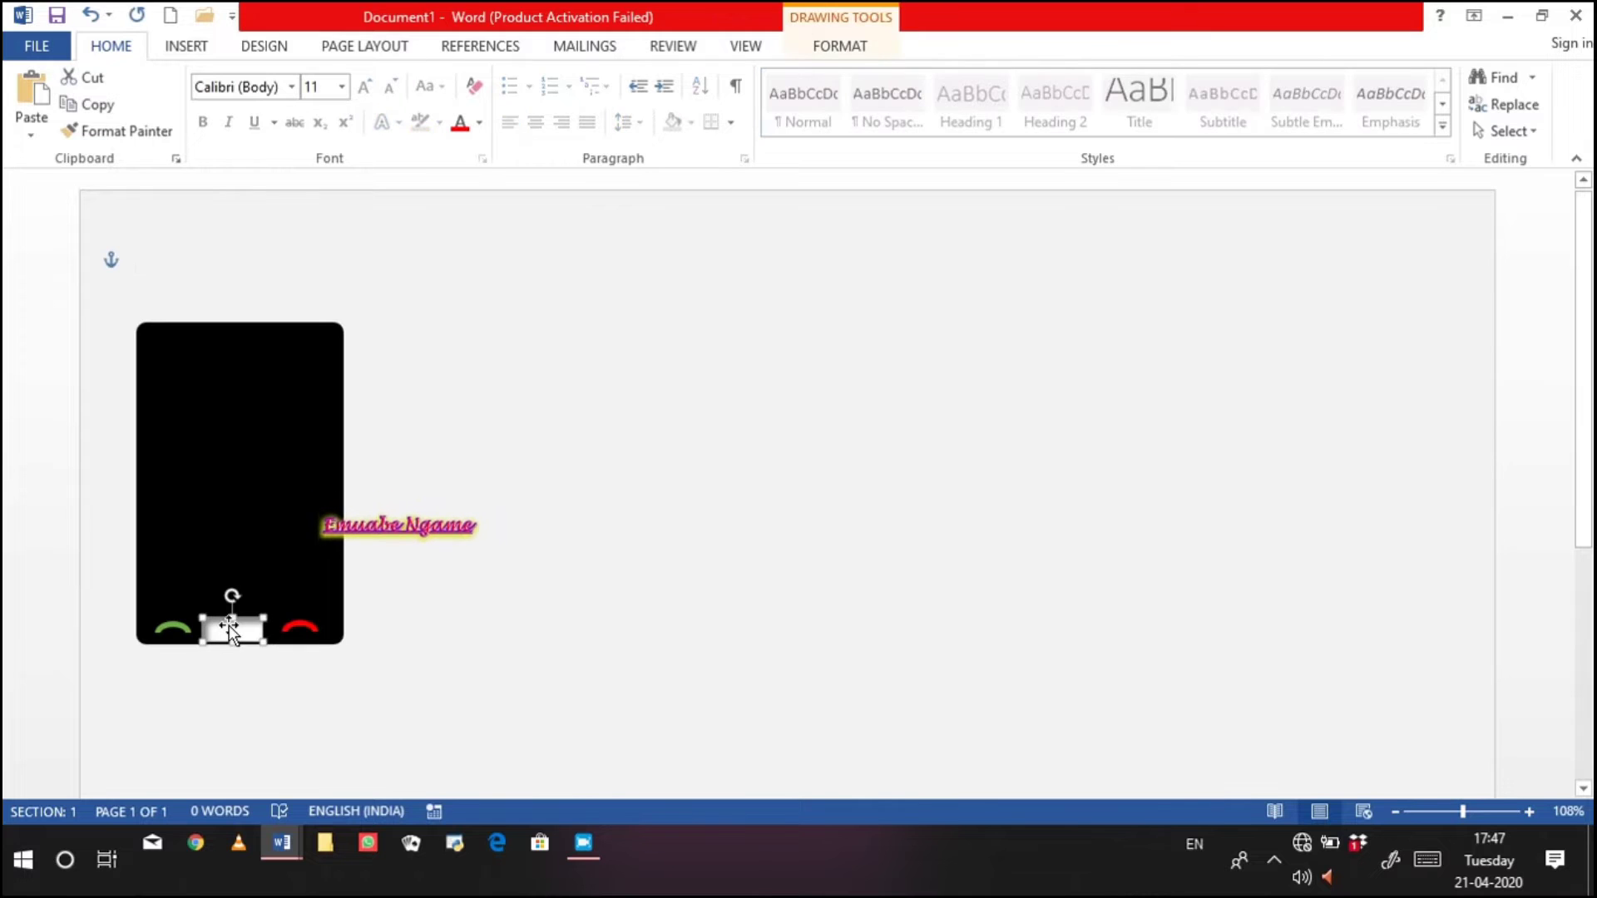
pyautogui.click(445, 498)
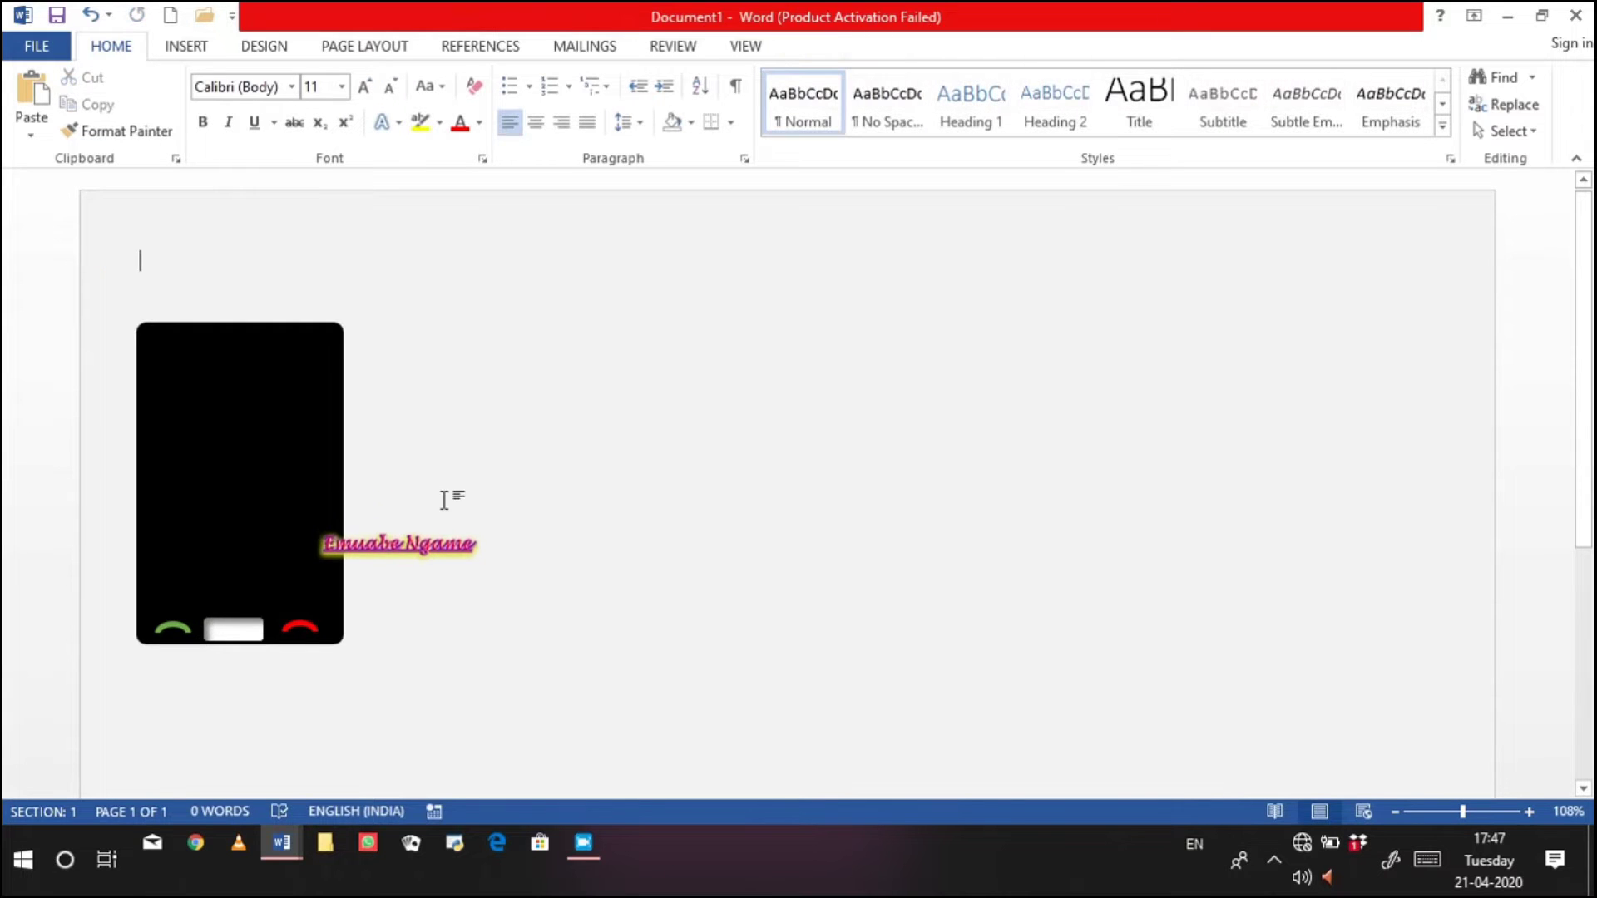
# Draw a rectangle about 5.74 cm high and 4.1 cm wide over the phone body, above the call keys, as the screen
pyautogui.click(190, 48)
pyautogui.click(317, 125)
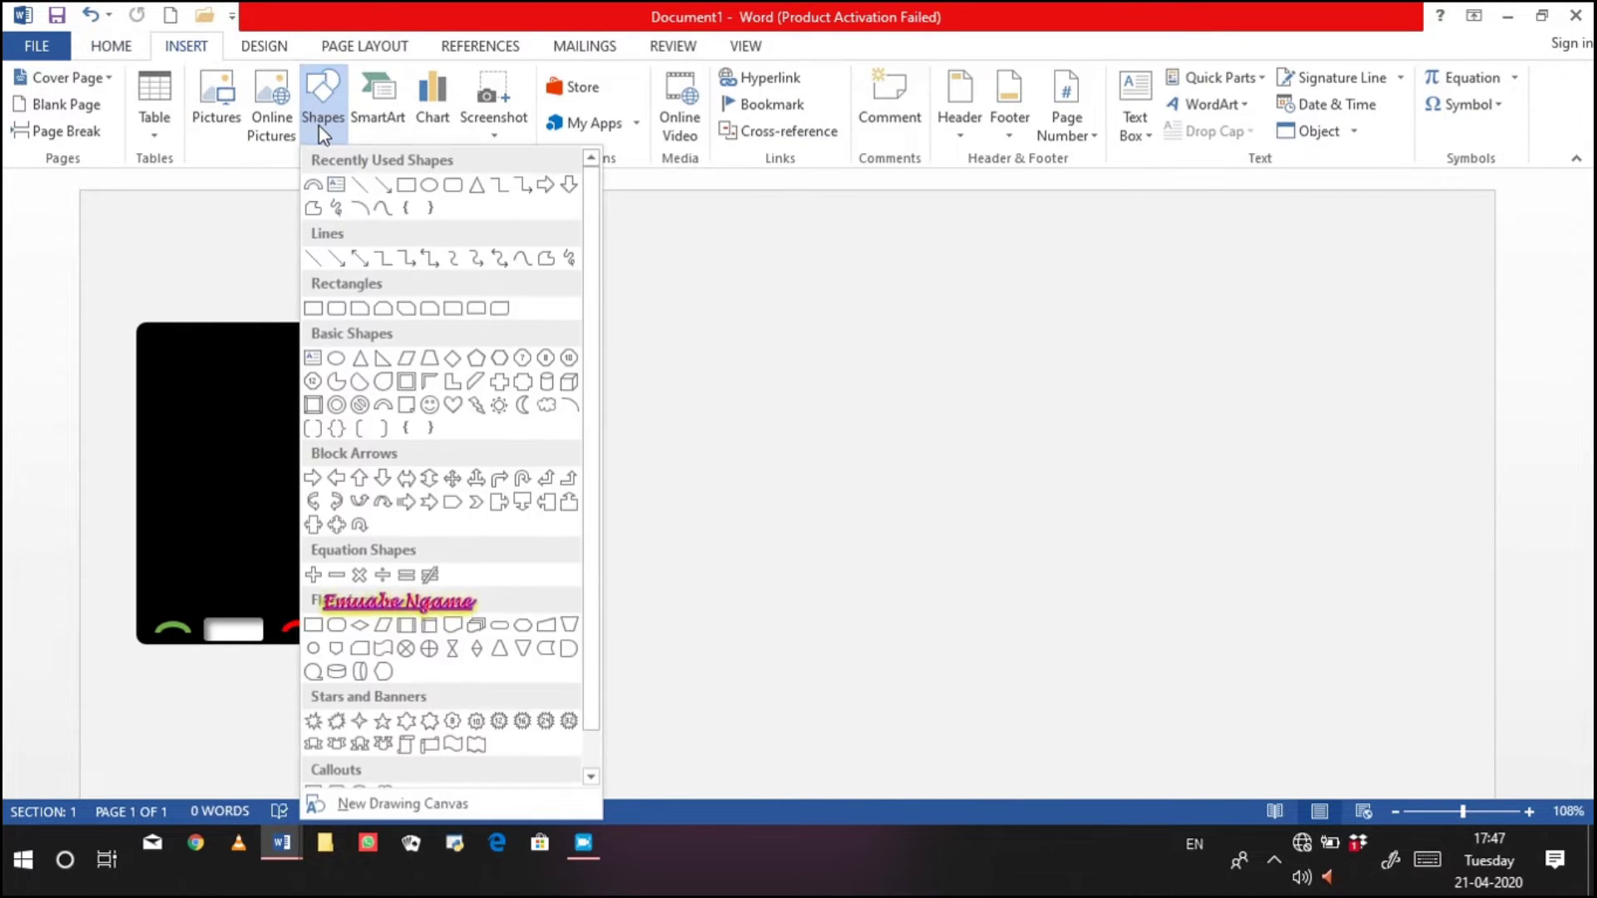
pyautogui.click(406, 185)
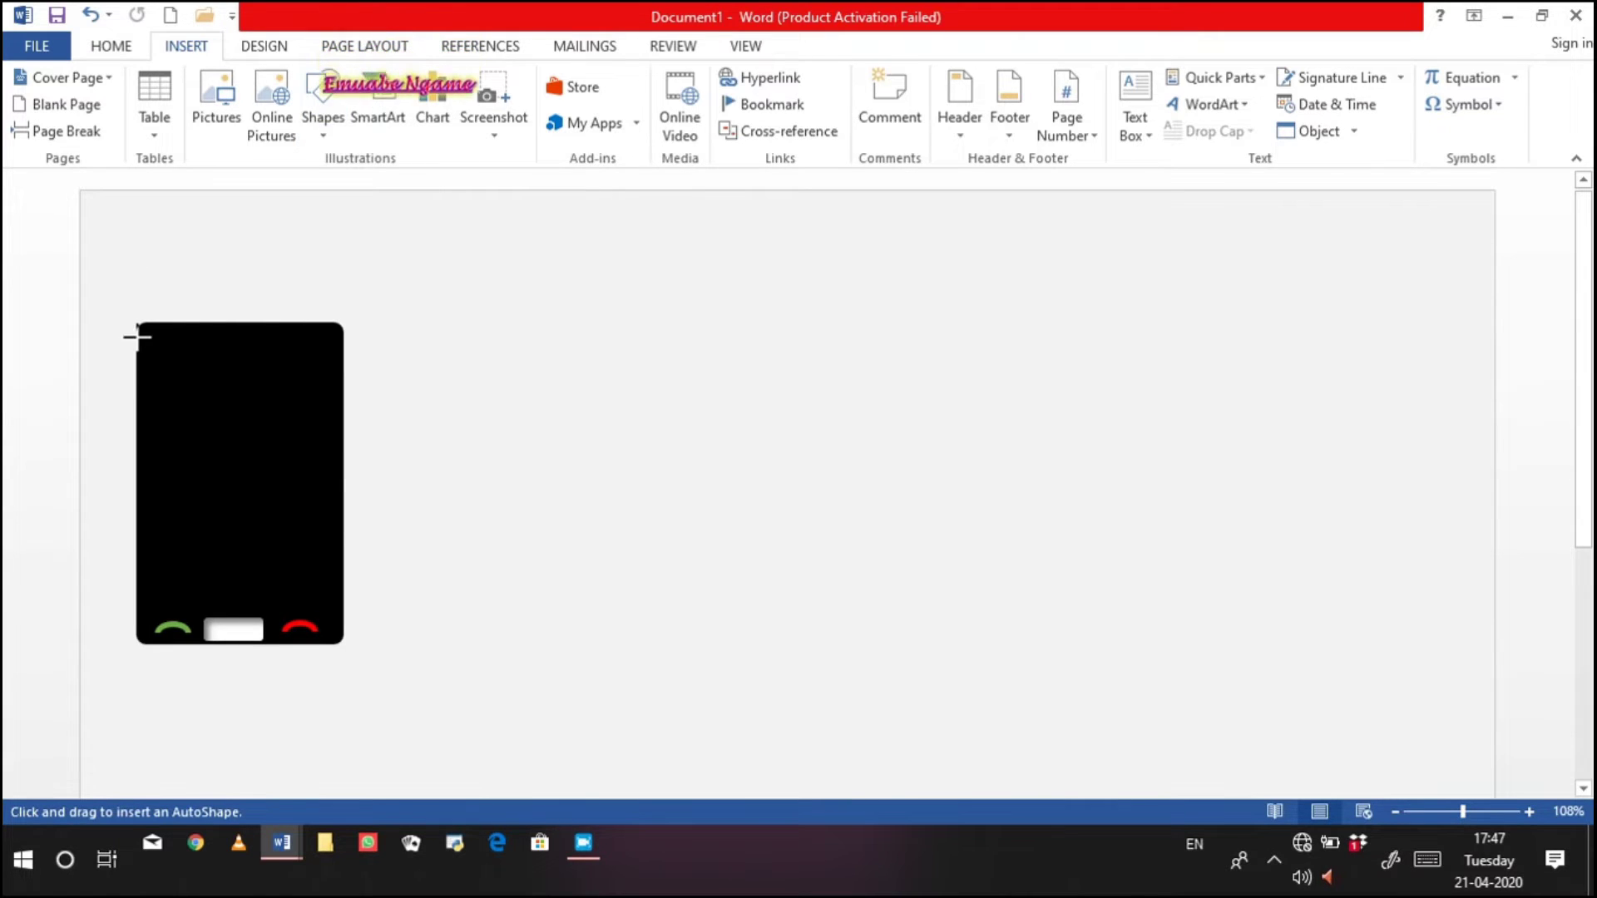
pyautogui.moveTo(137, 336); pyautogui.dragTo(334, 611)
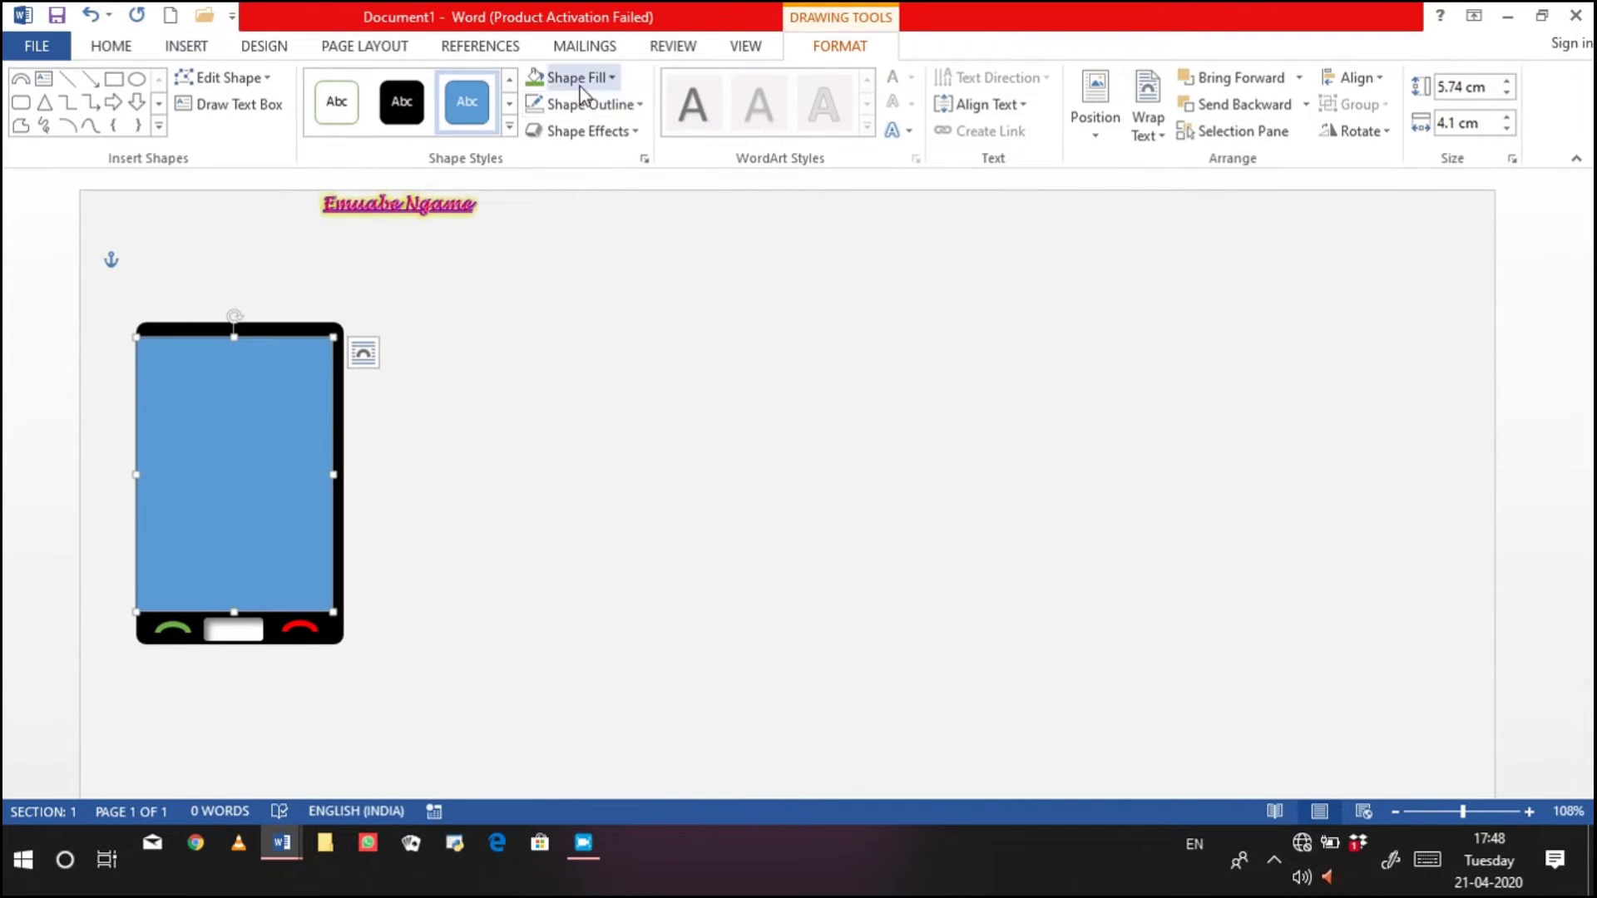
# Fill the screen rectangle with white and set it to no outline
pyautogui.click(581, 83)
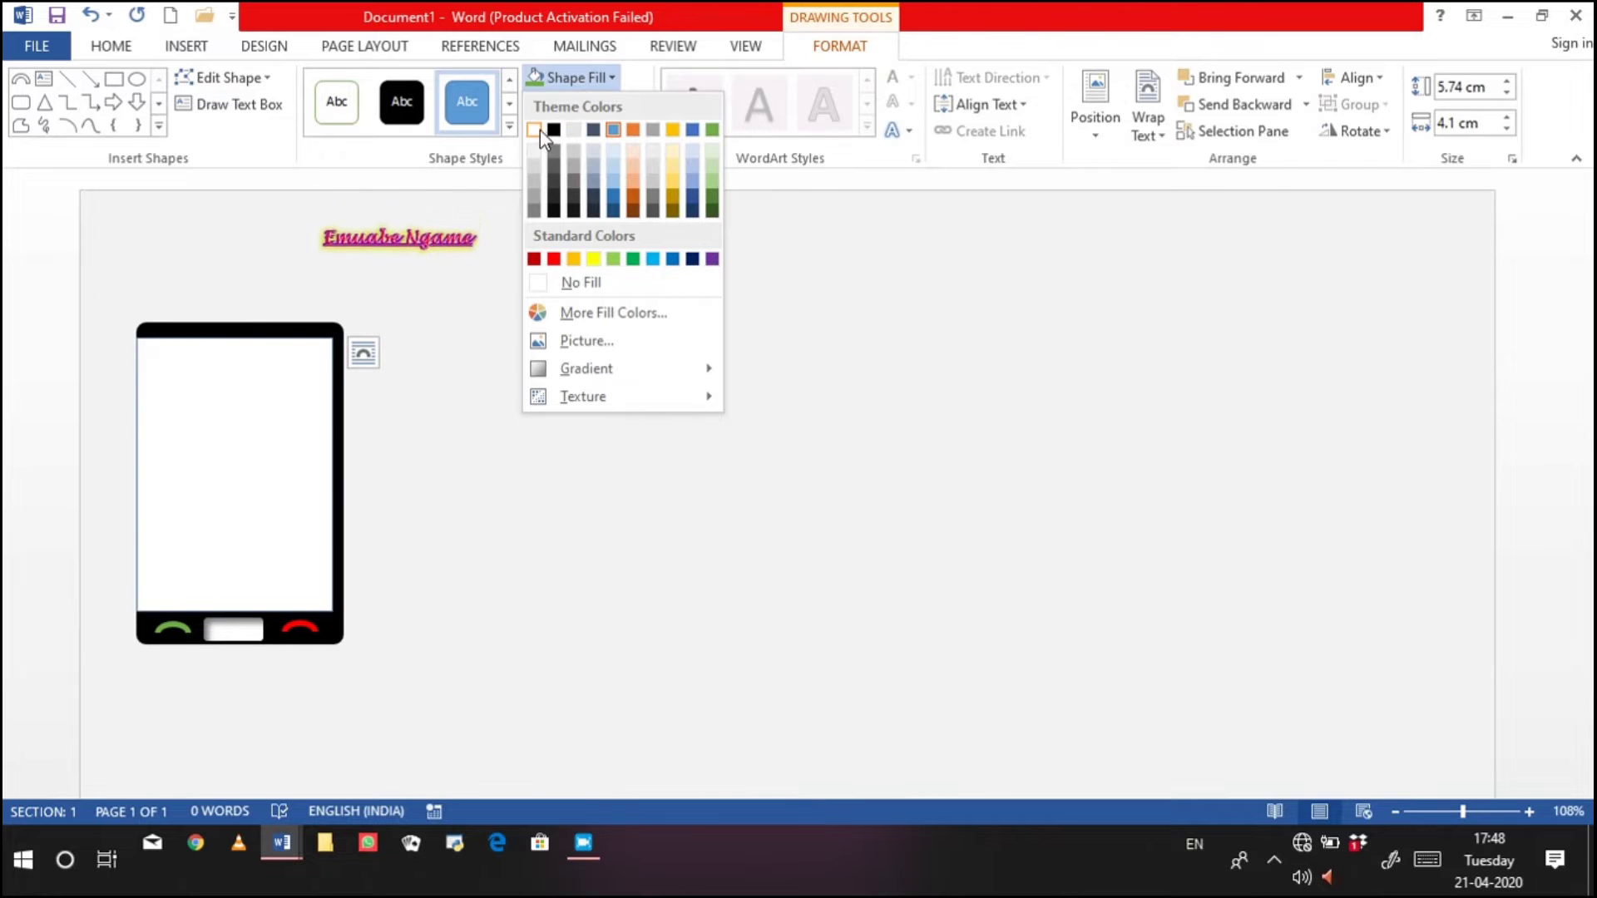
pyautogui.click(540, 128)
pyautogui.click(573, 104)
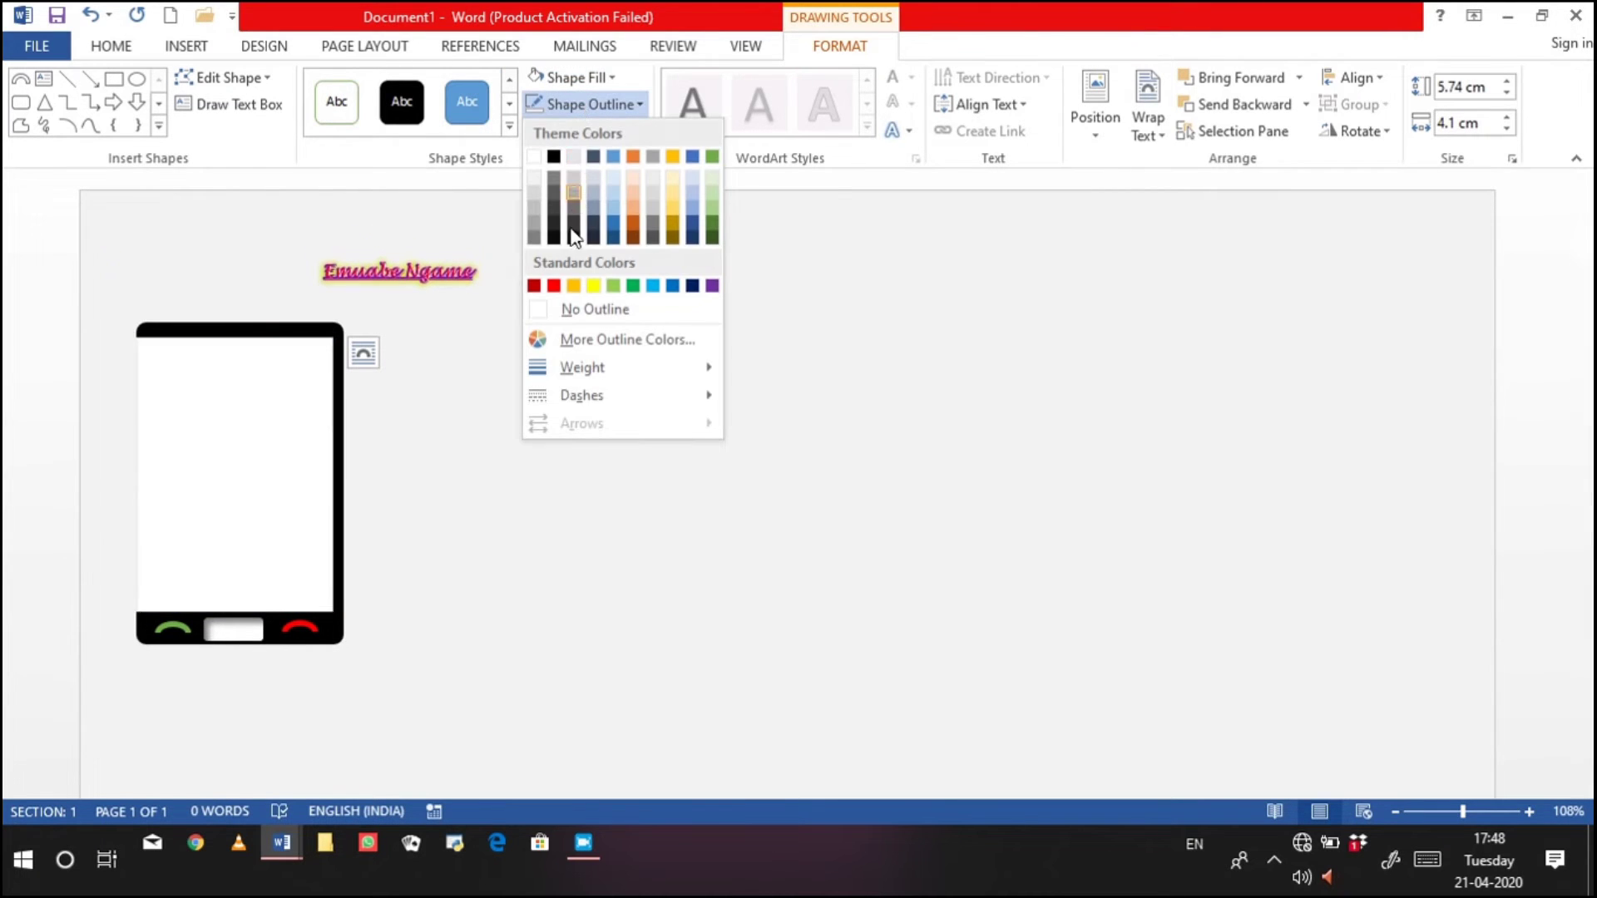
pyautogui.click(572, 310)
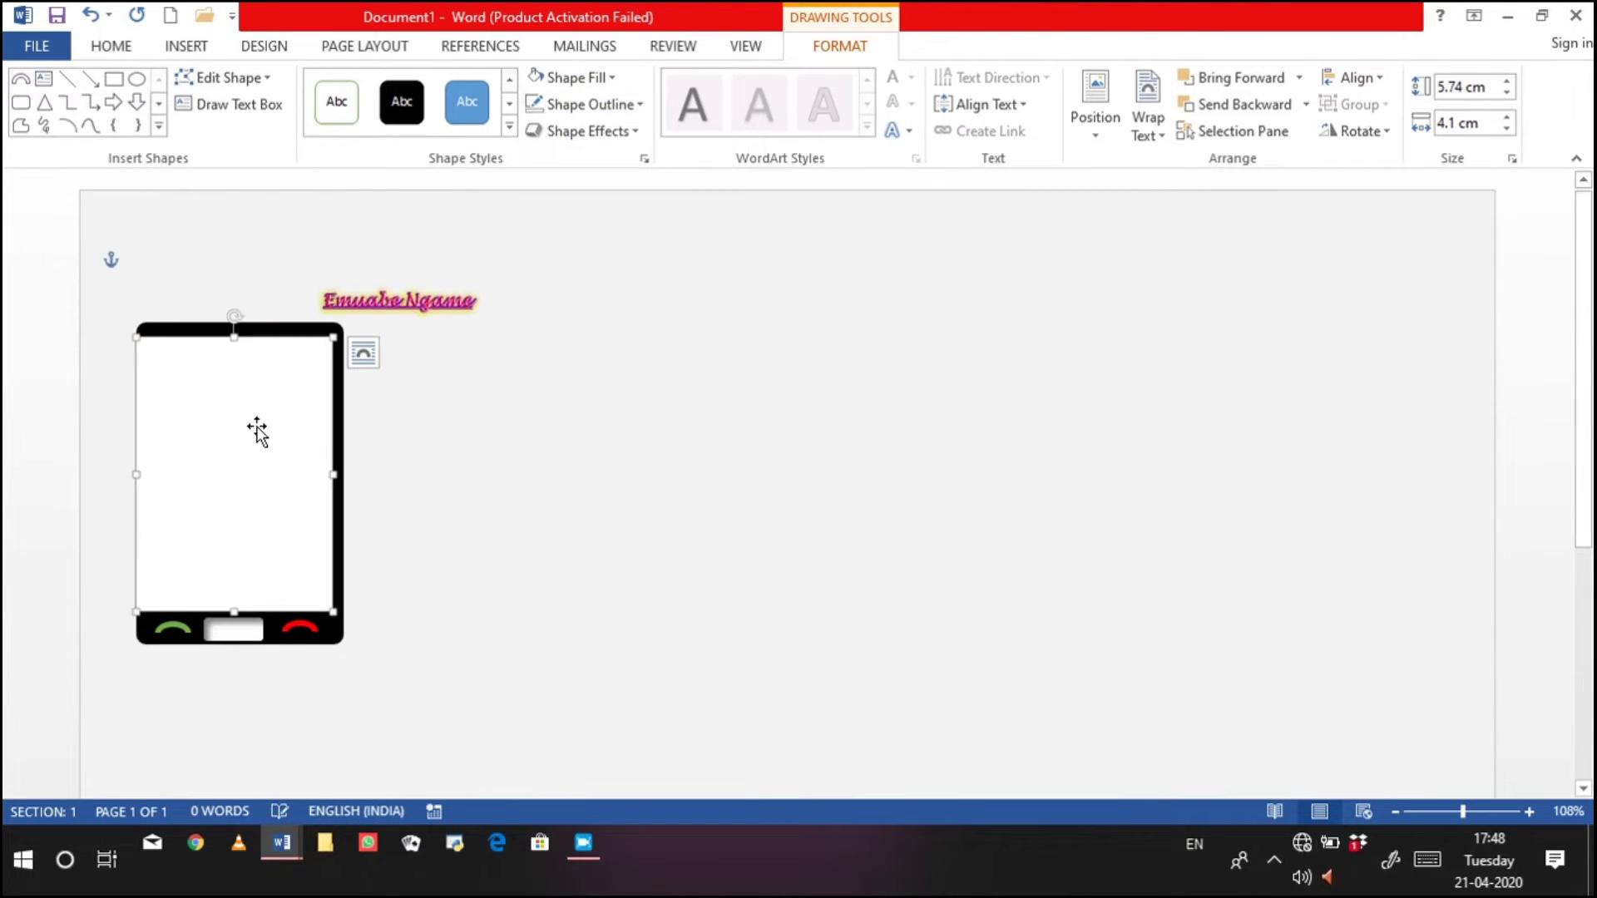
# Nudge the white screen rectangle slightly to the right to center it on the phone body
pyautogui.press('Right')
pyautogui.press('Right')
pyautogui.press('Right')
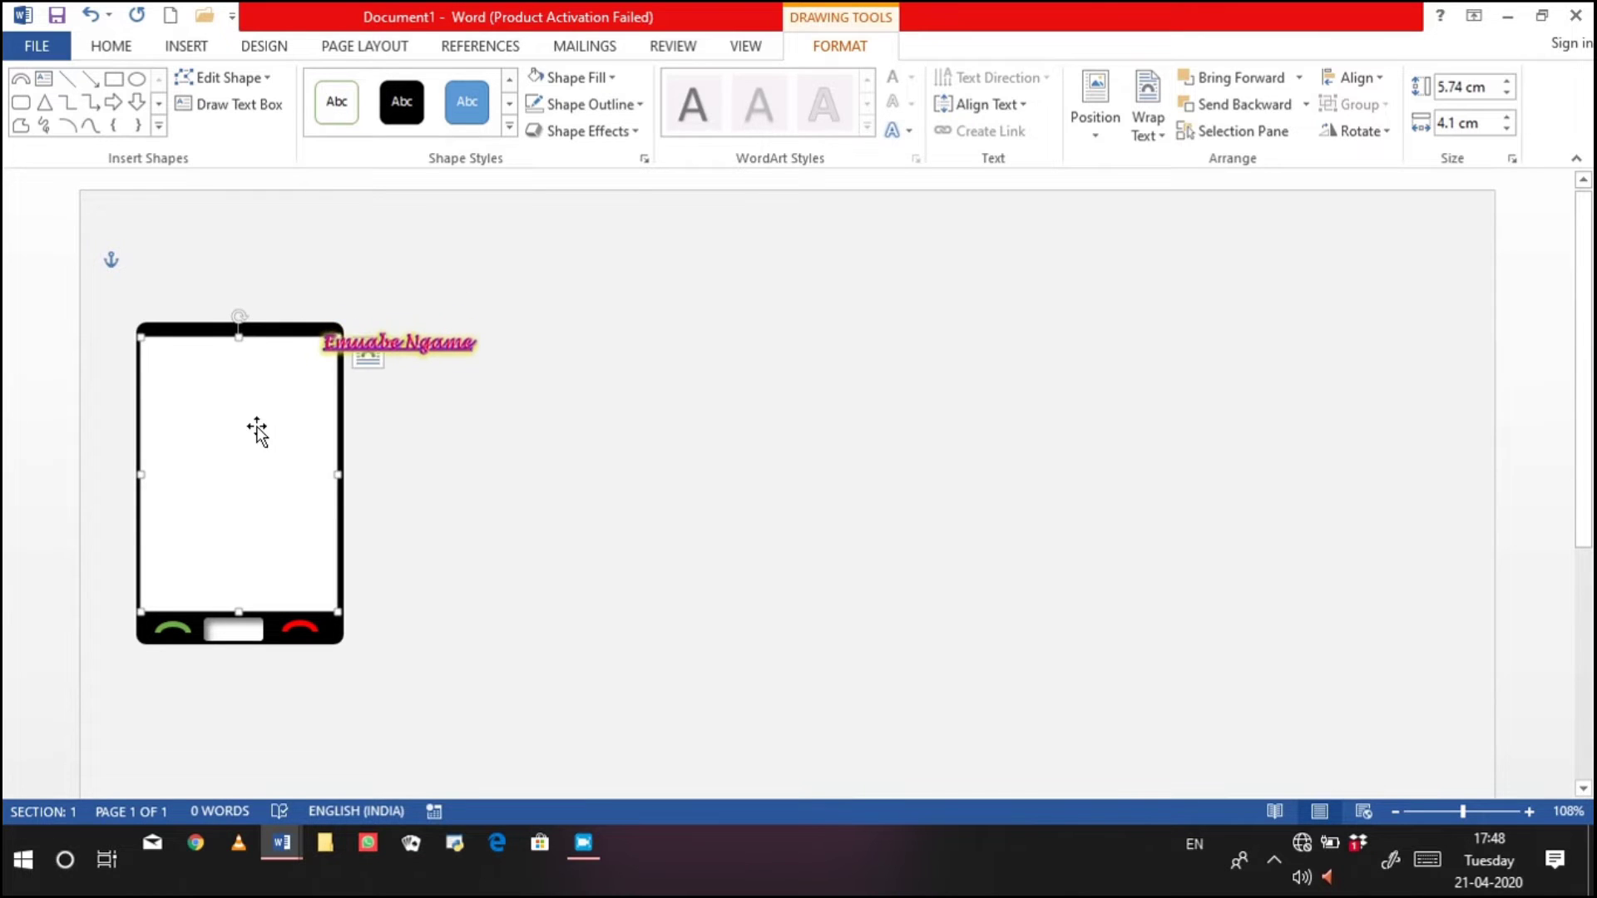
pyautogui.press('Right')
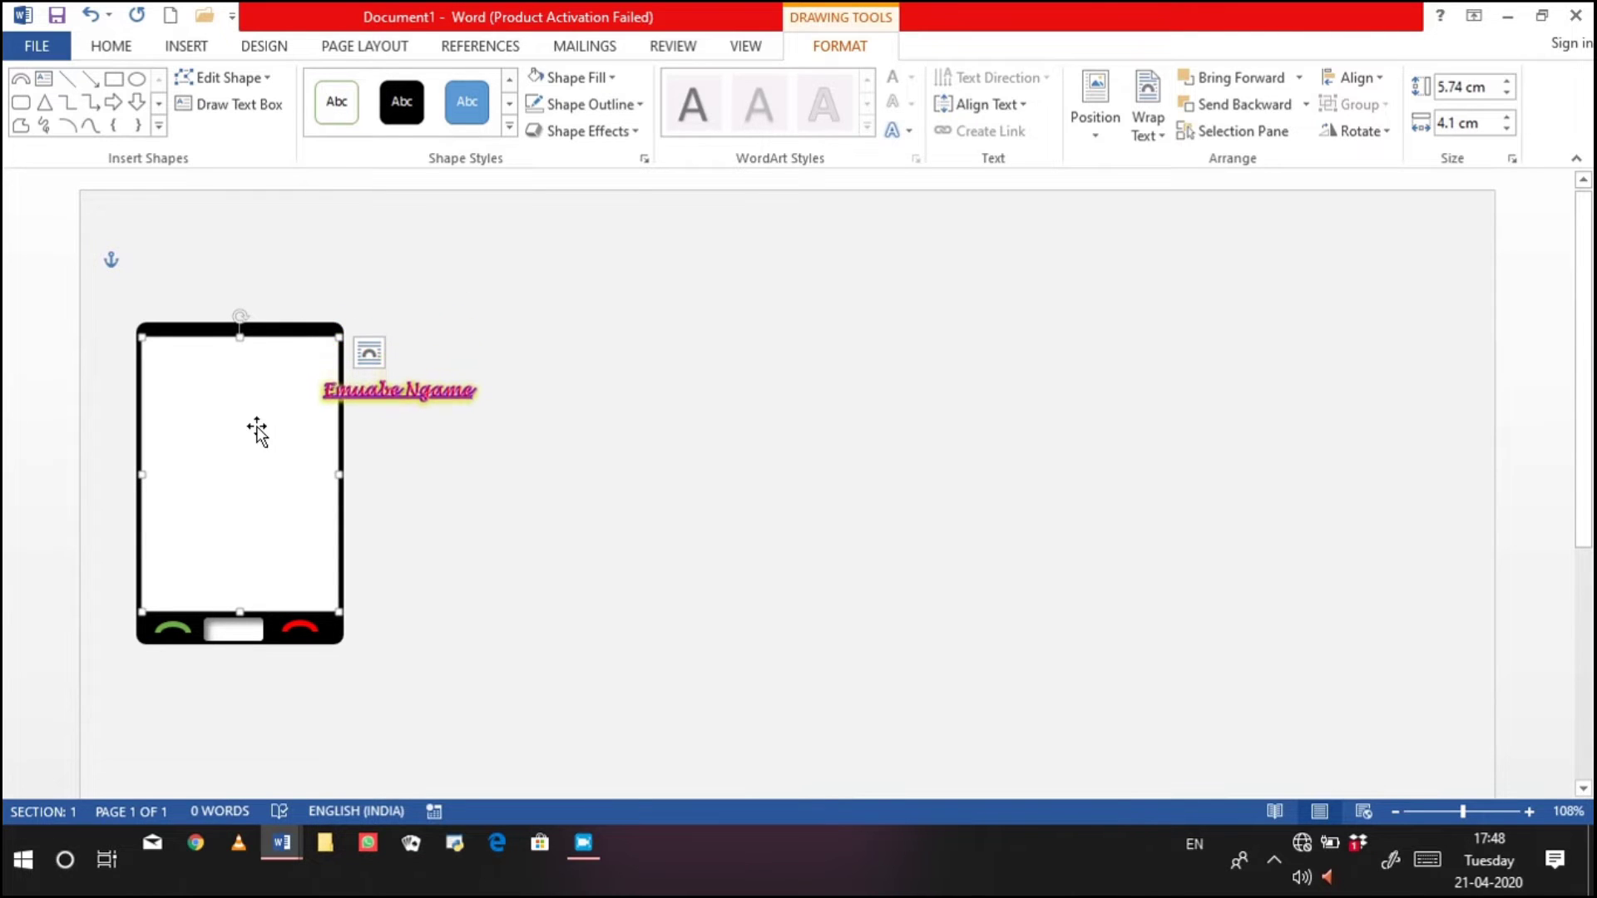
pyautogui.click(534, 427)
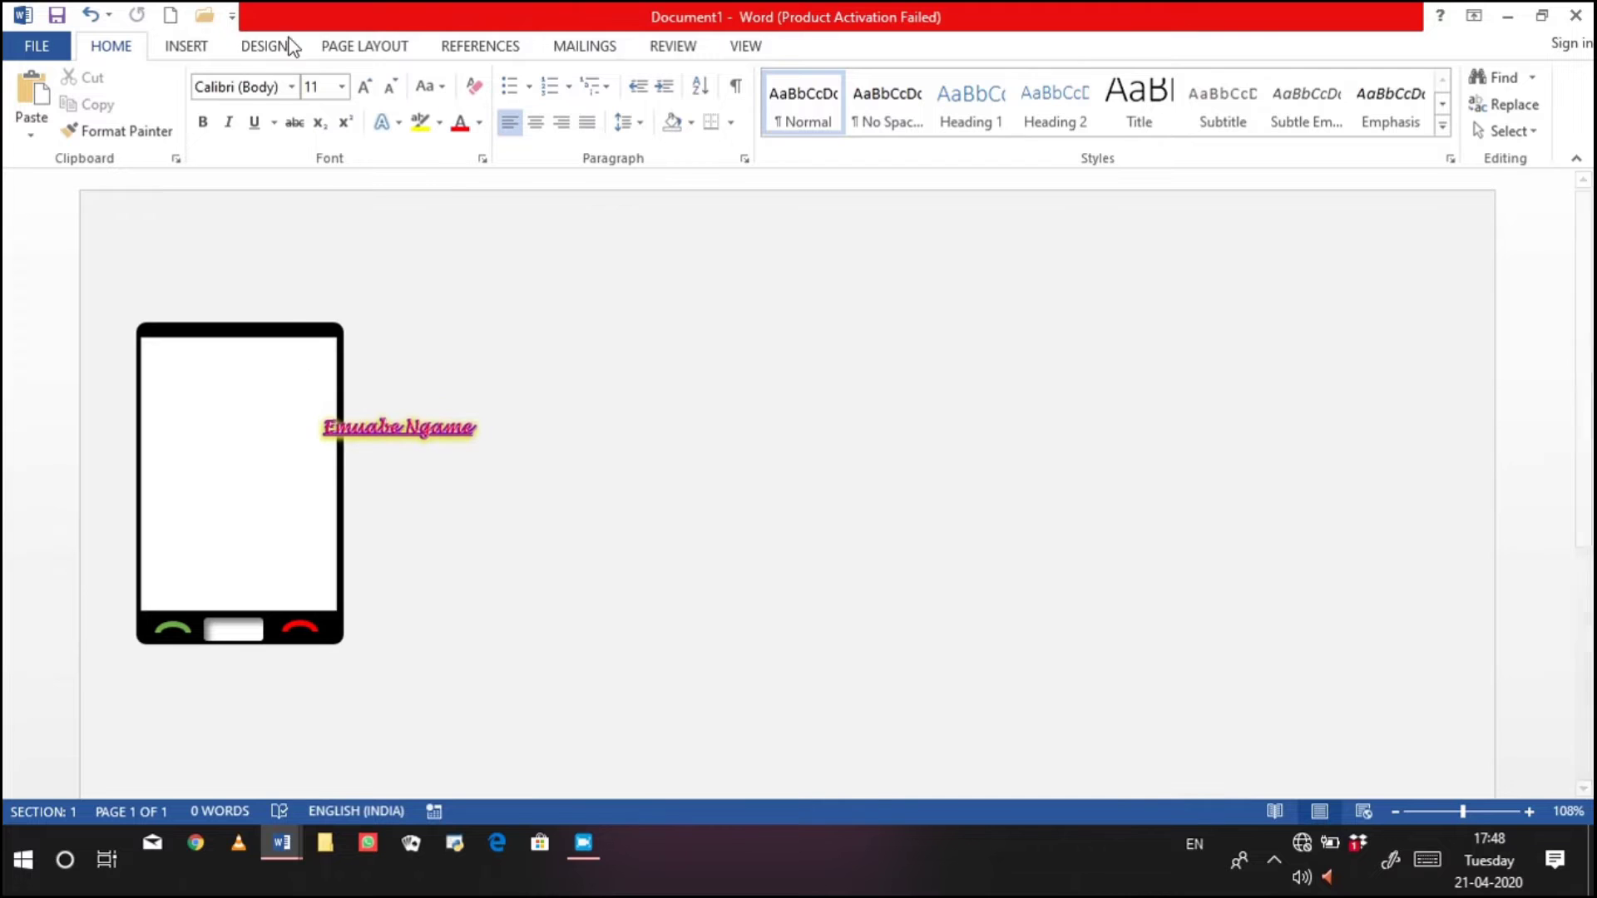
# Draw a small oval about 0.15 cm high and 0.54 cm wide at the middle of the phone's upper edge as the earpiece
pyautogui.click(186, 51)
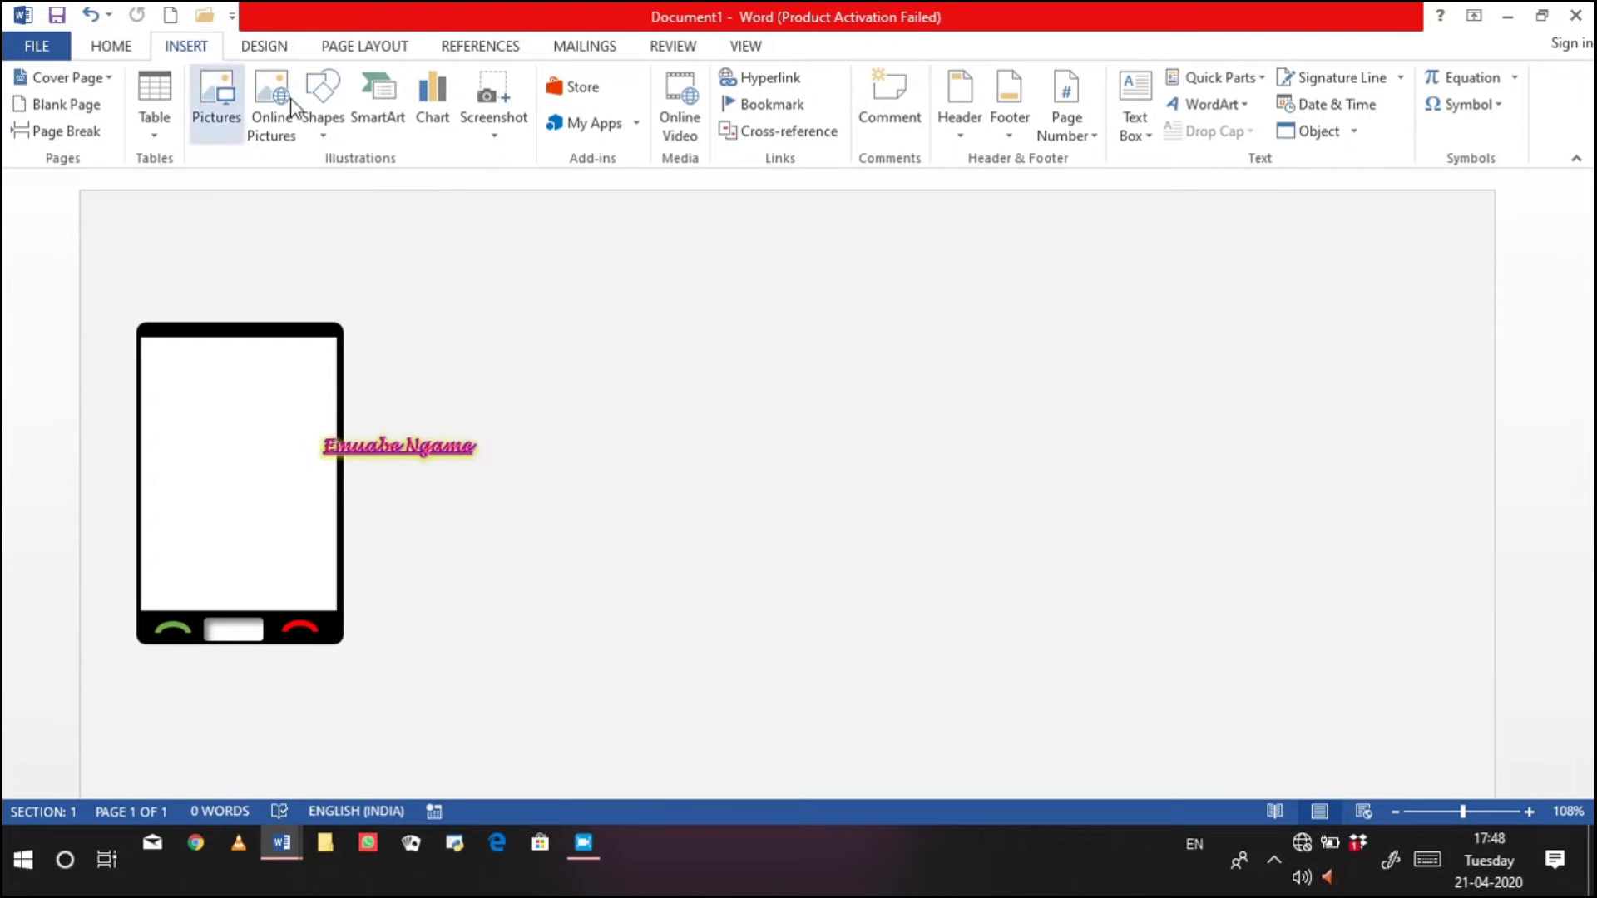
pyautogui.click(327, 129)
pyautogui.click(428, 185)
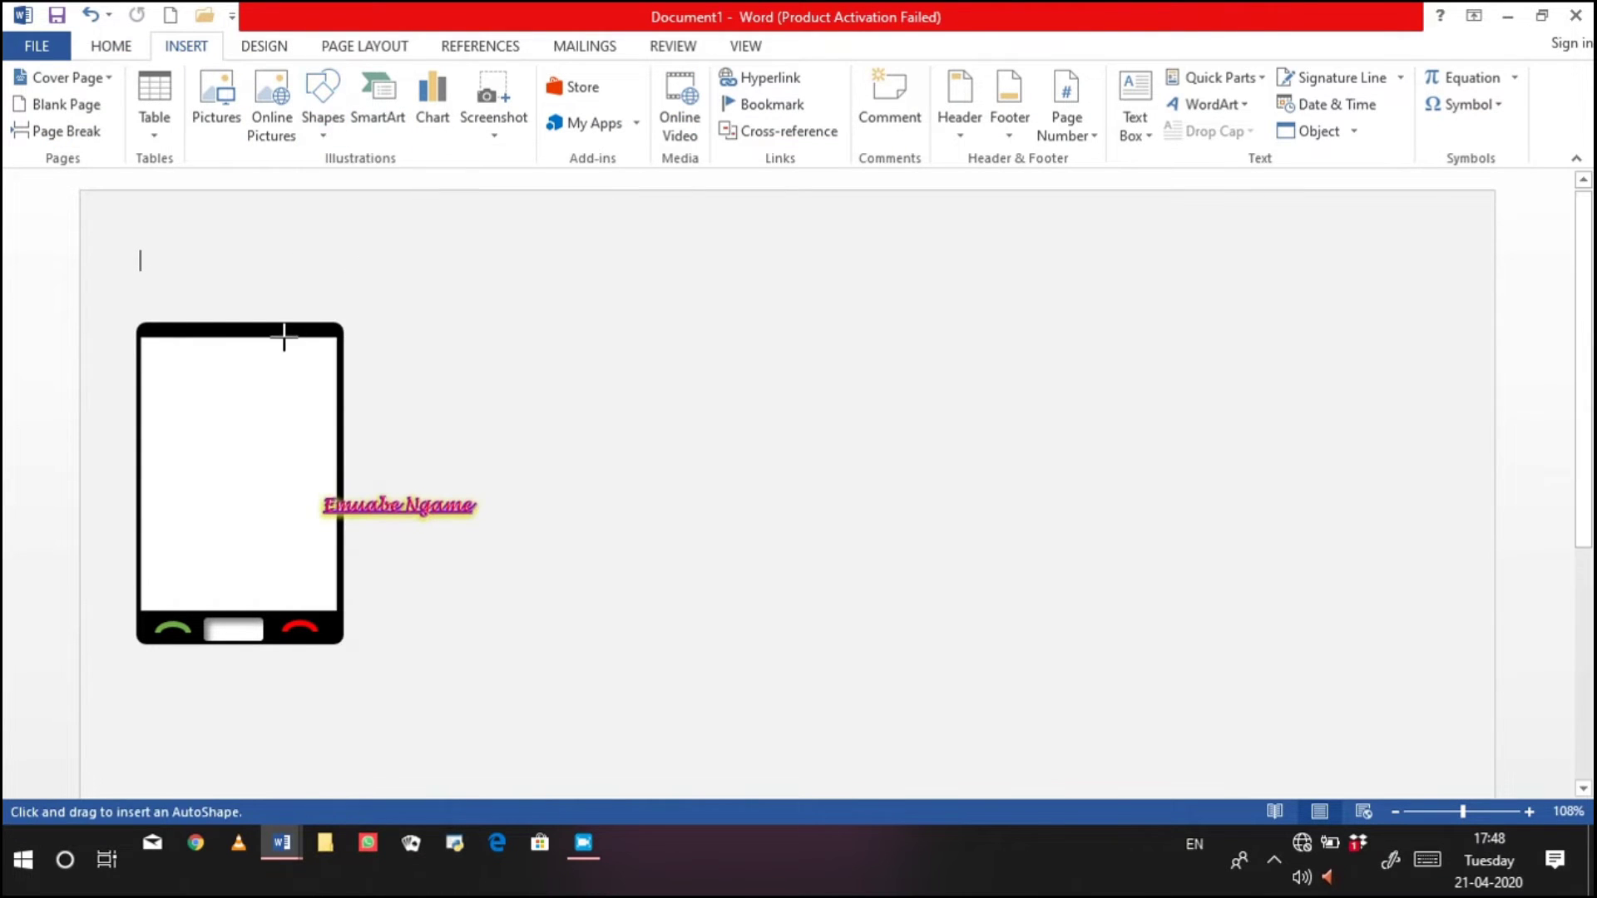
pyautogui.moveTo(219, 326); pyautogui.dragTo(250, 328)
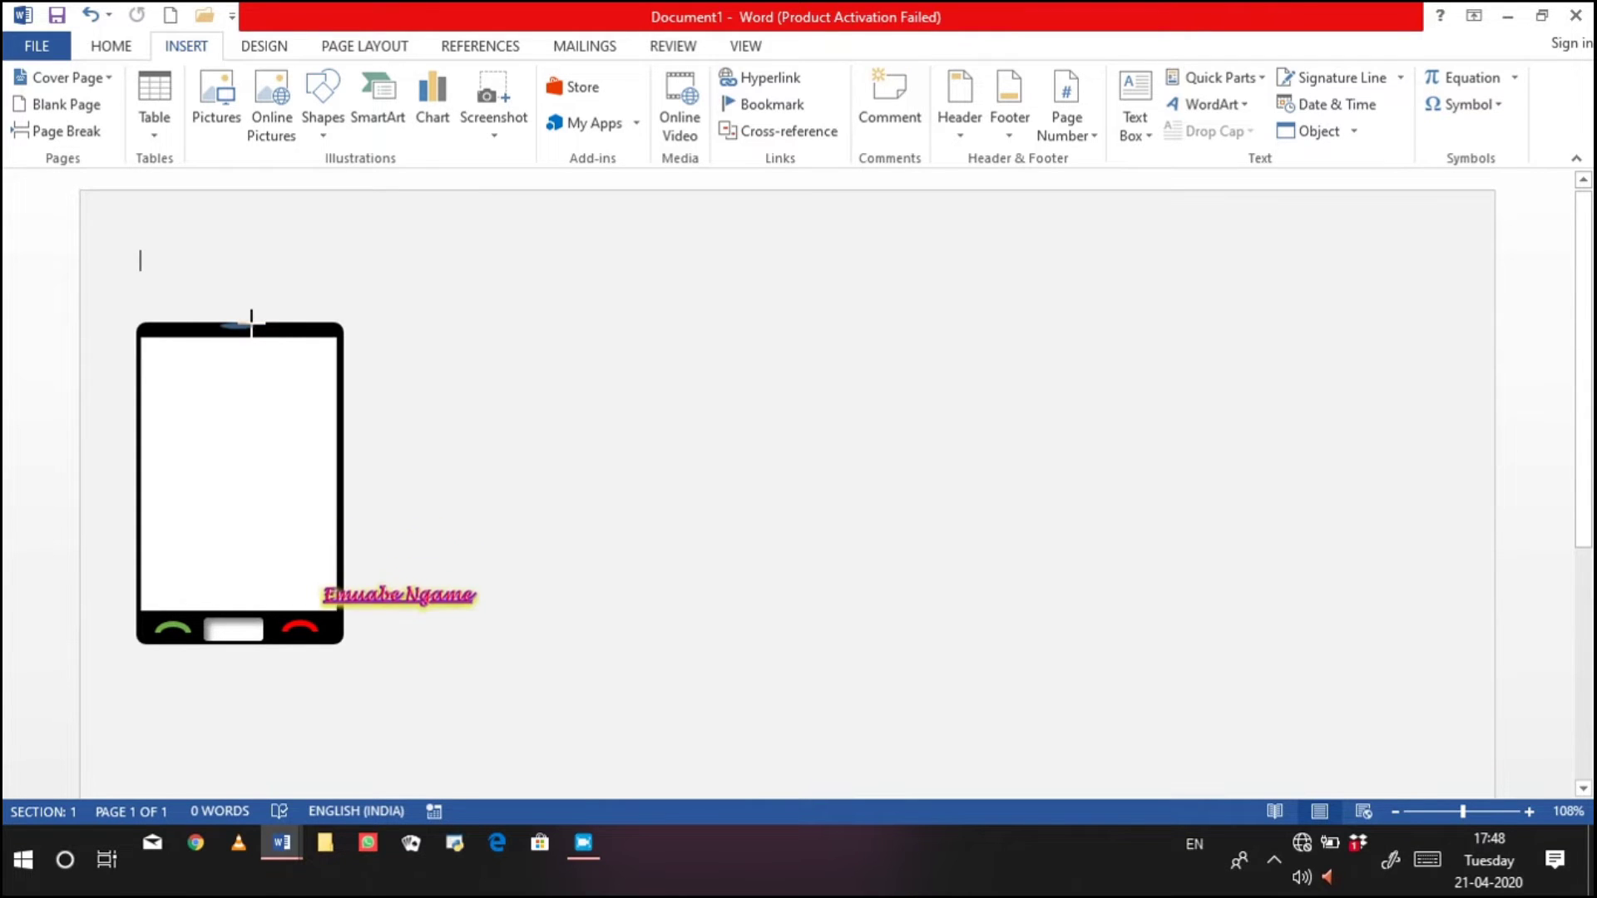
pyautogui.moveTo(251, 323); pyautogui.dragTo(247, 330)
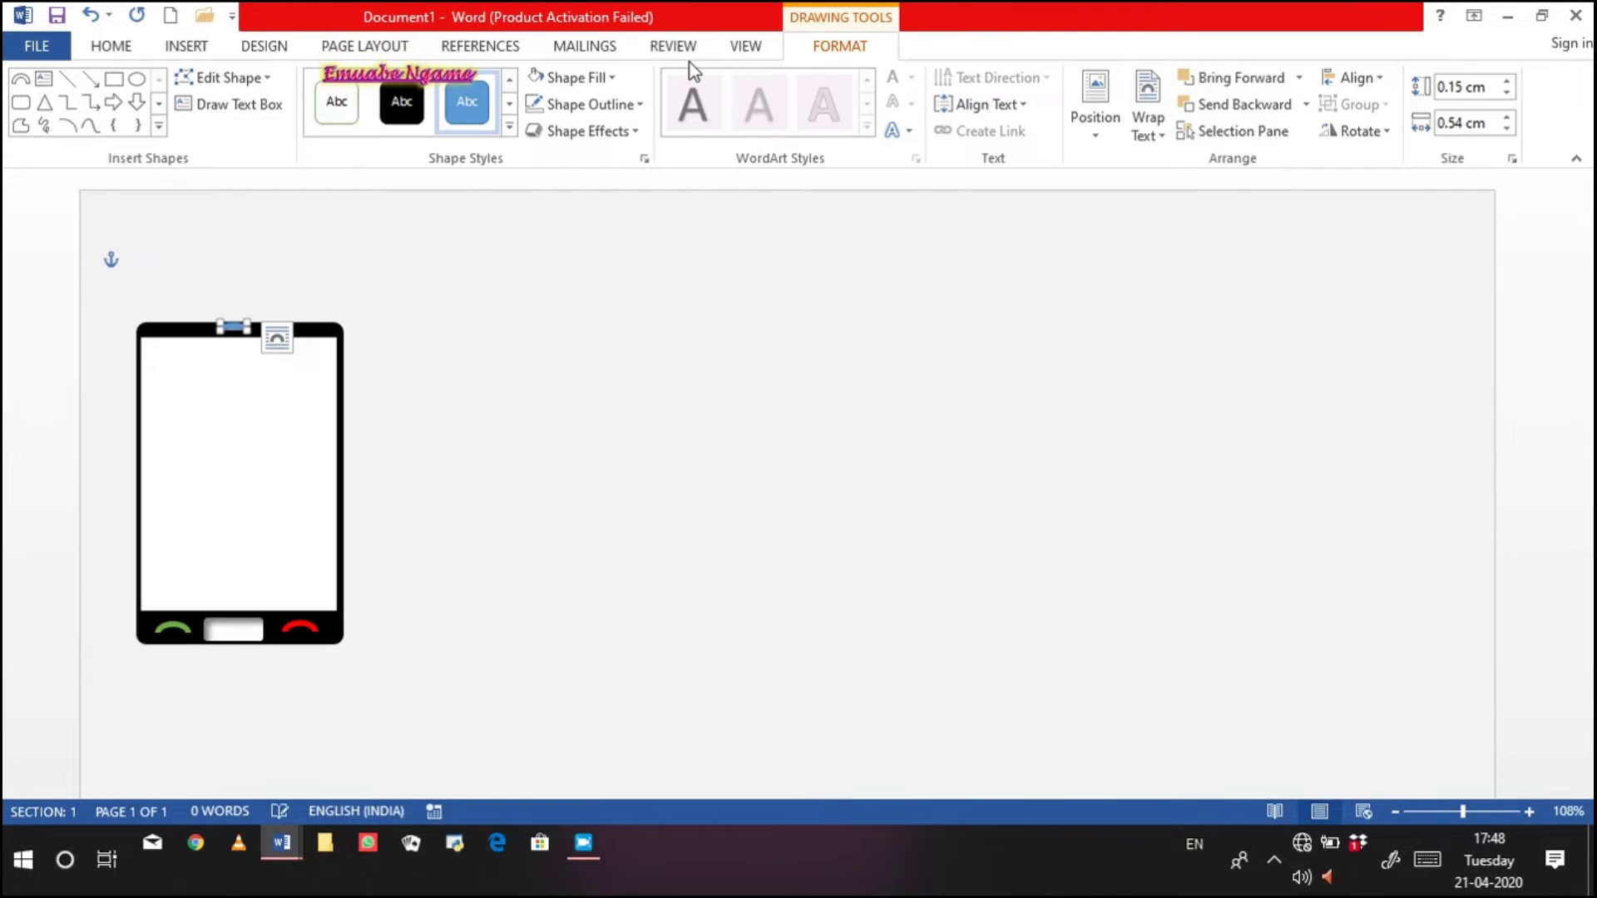
# Fill the earpiece oval with white, remove its outline and nudge it down slightly
pyautogui.click(586, 83)
pyautogui.click(533, 128)
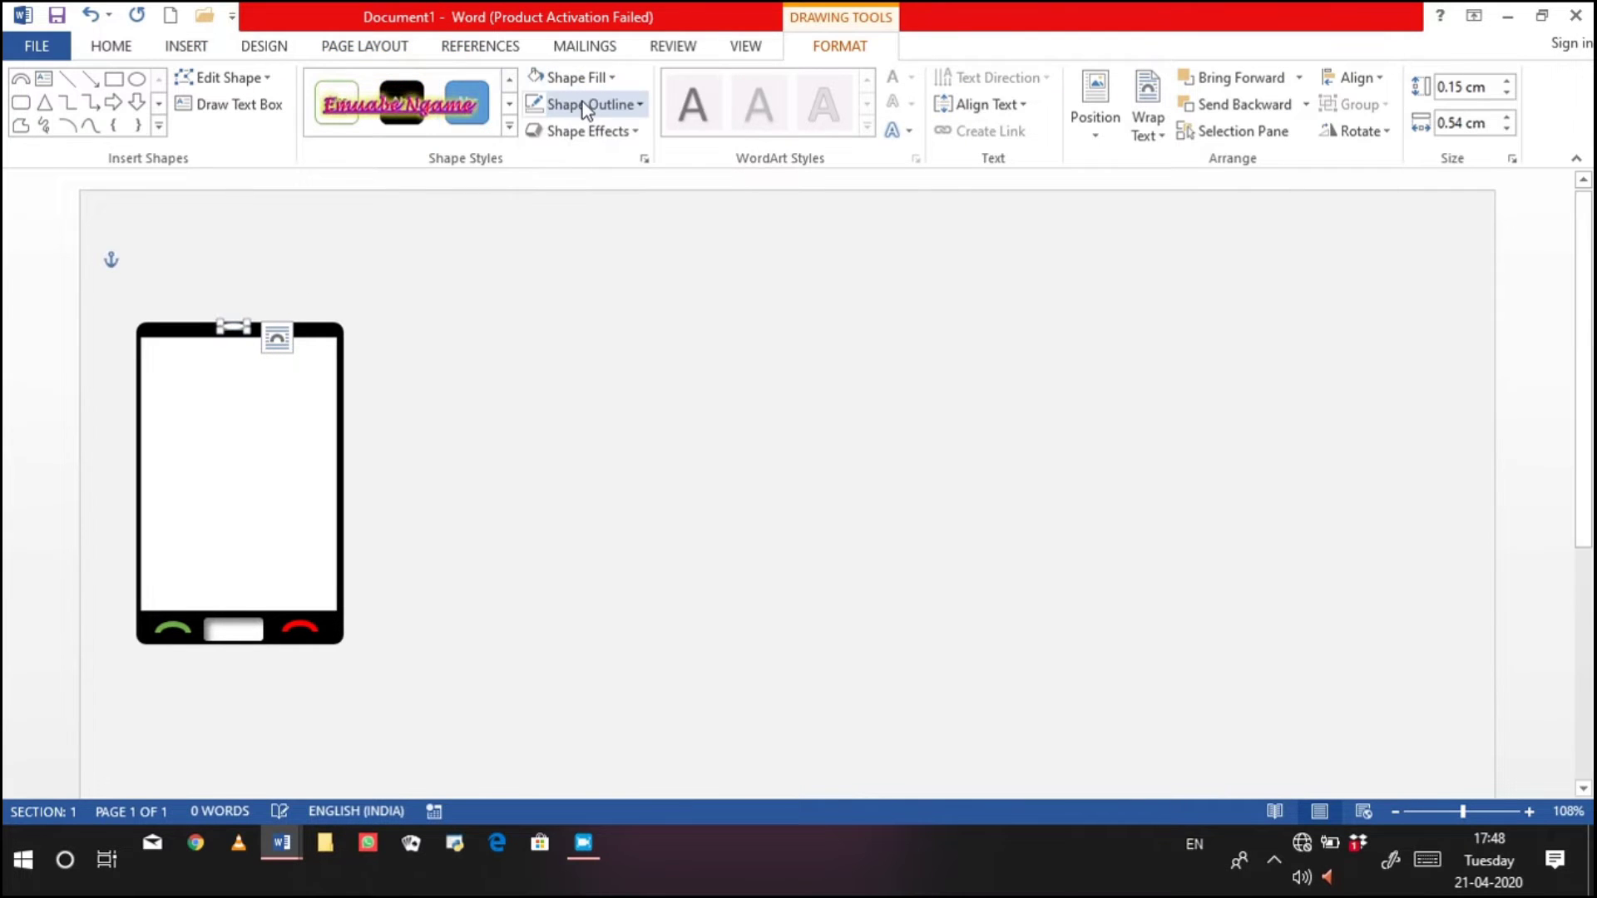
pyautogui.click(582, 104)
pyautogui.click(582, 306)
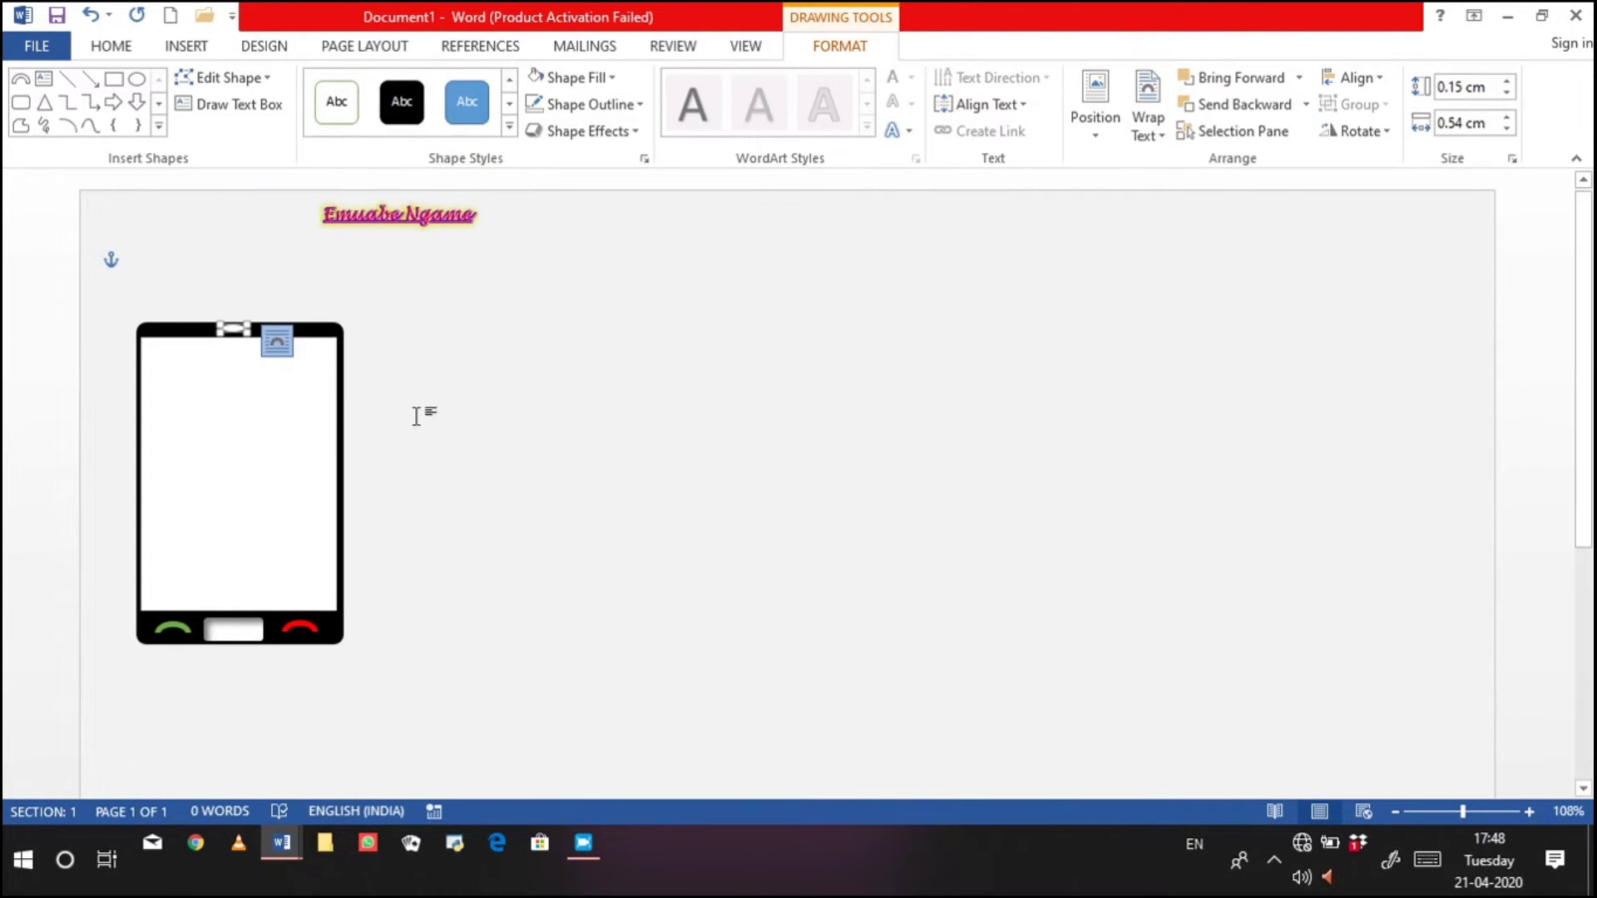
pyautogui.click(533, 452)
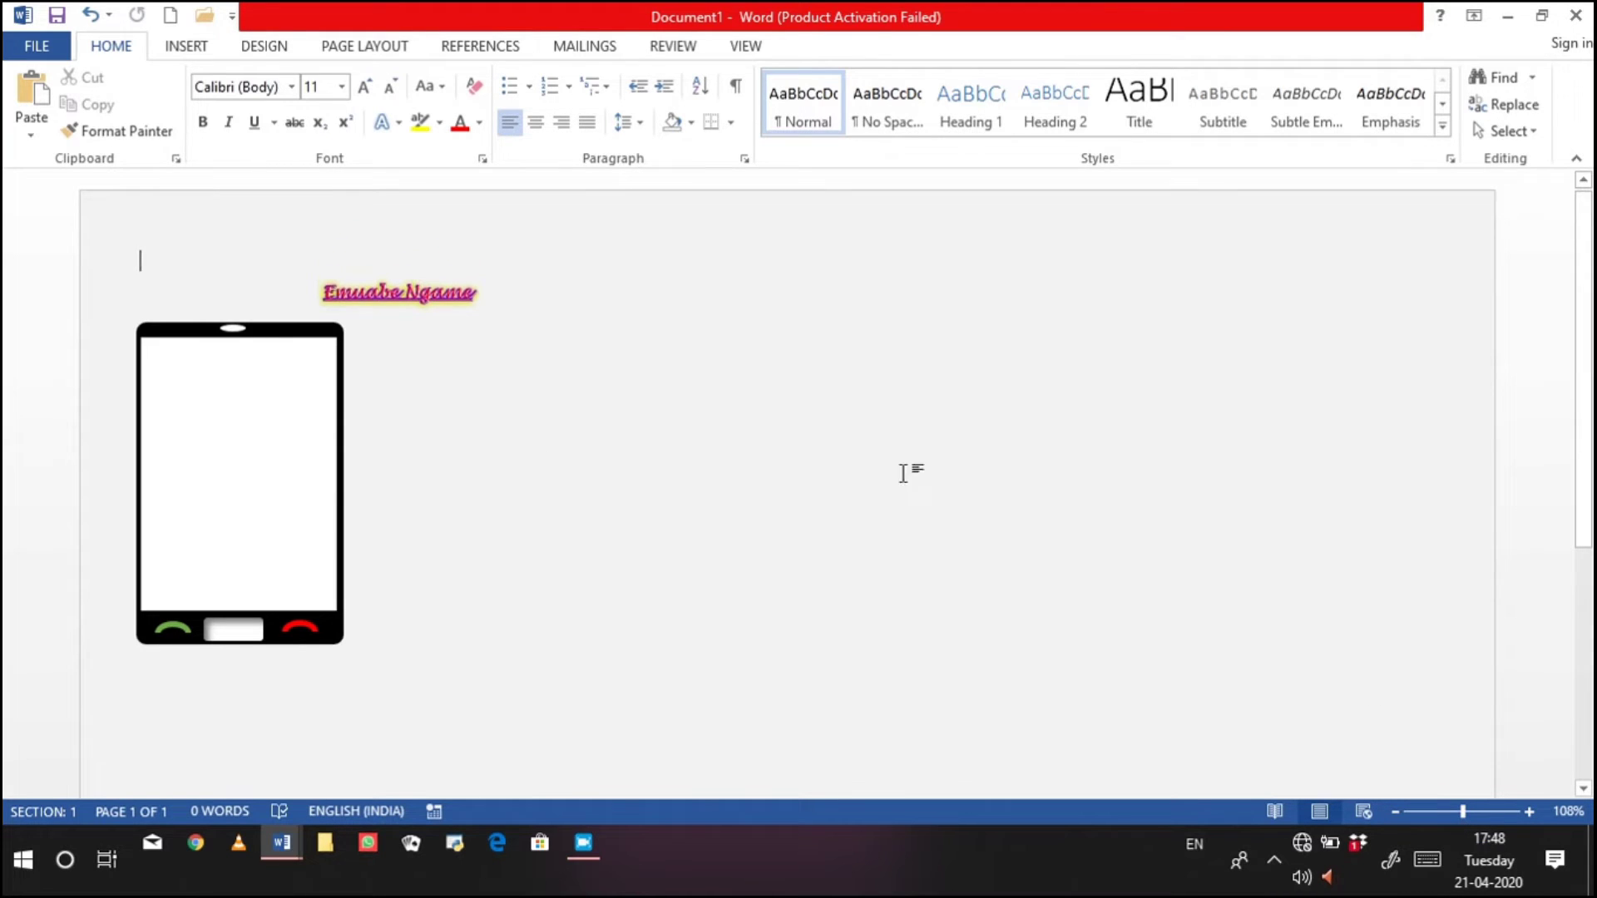
# Fill the phone's screen rectangle with the picture CZPzzAKVIAAg-kw from the Pictures folder
pyautogui.click(269, 524)
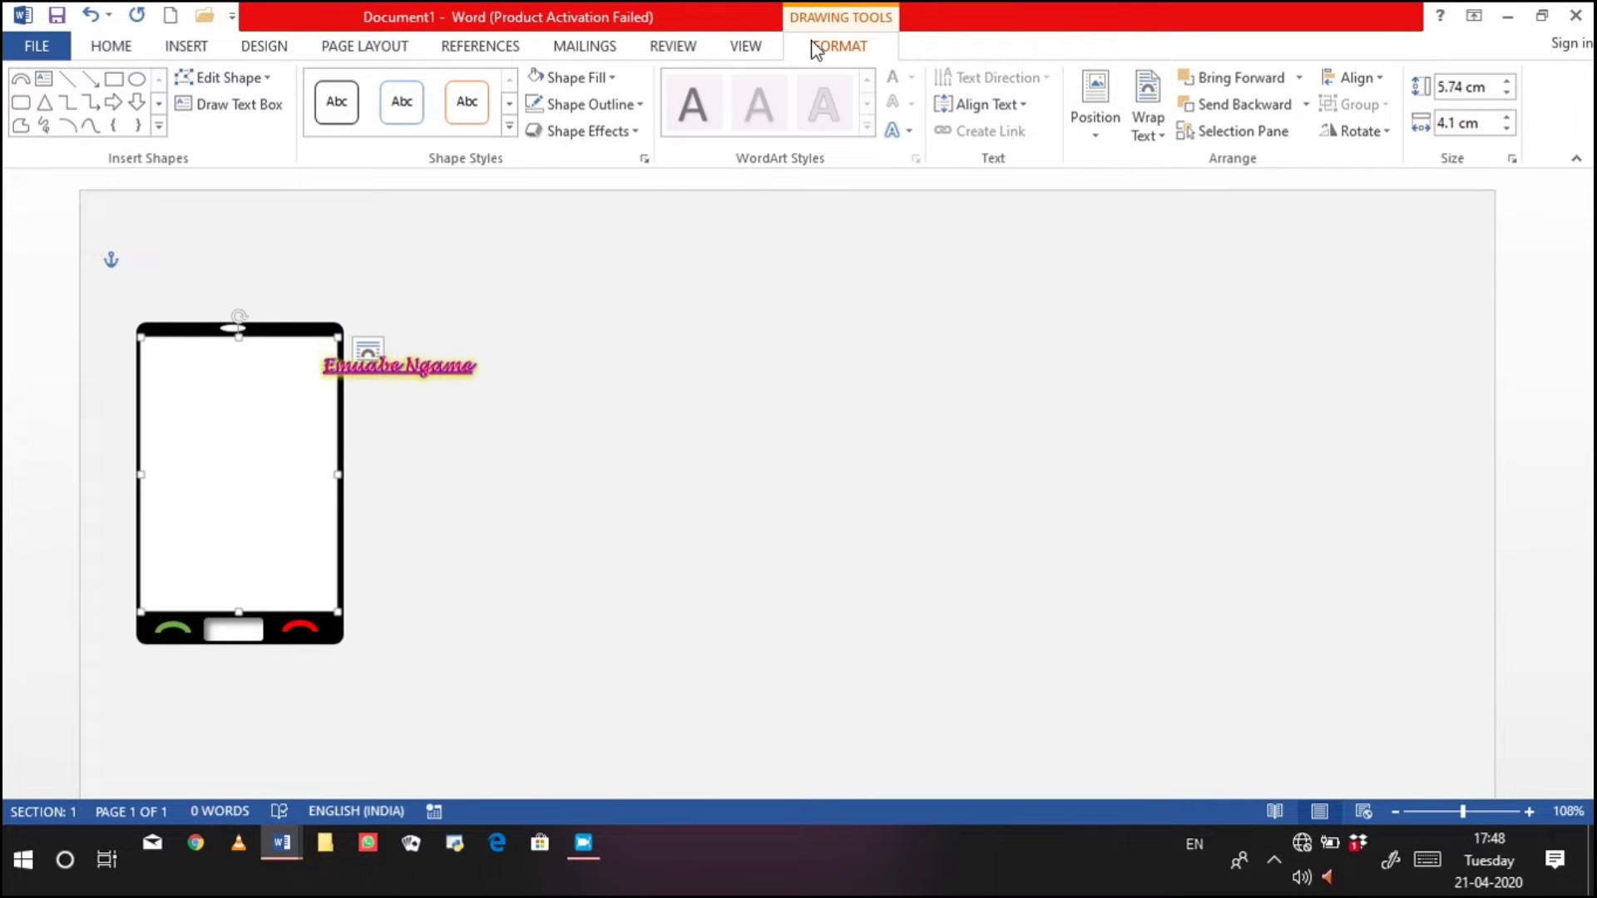
pyautogui.click(595, 85)
pyautogui.click(612, 336)
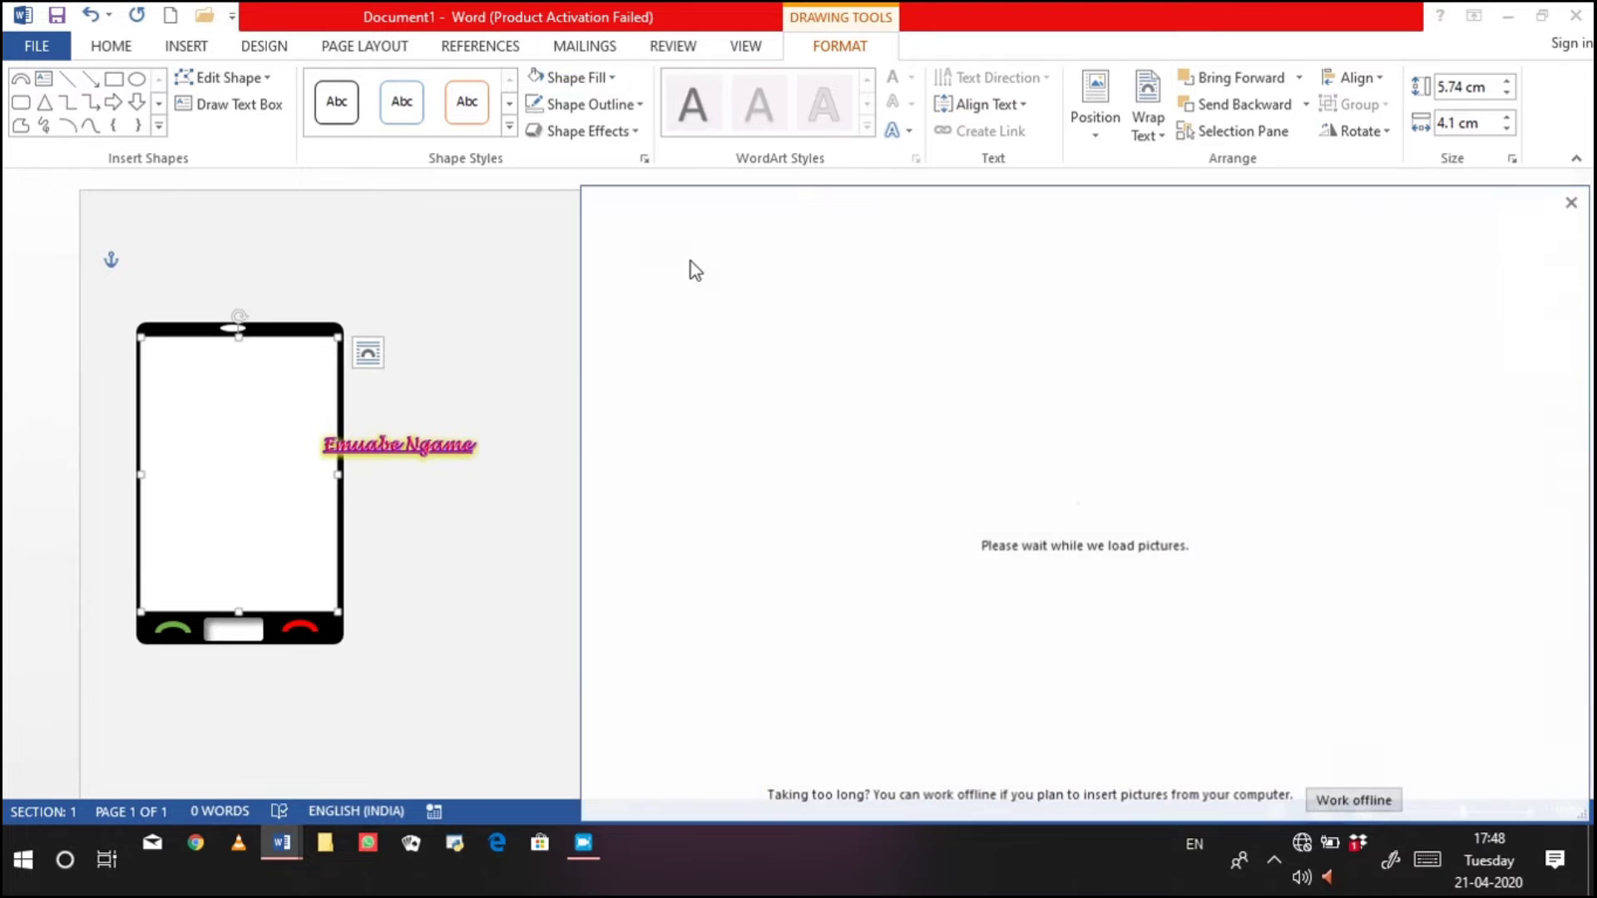
pyautogui.click(1079, 563)
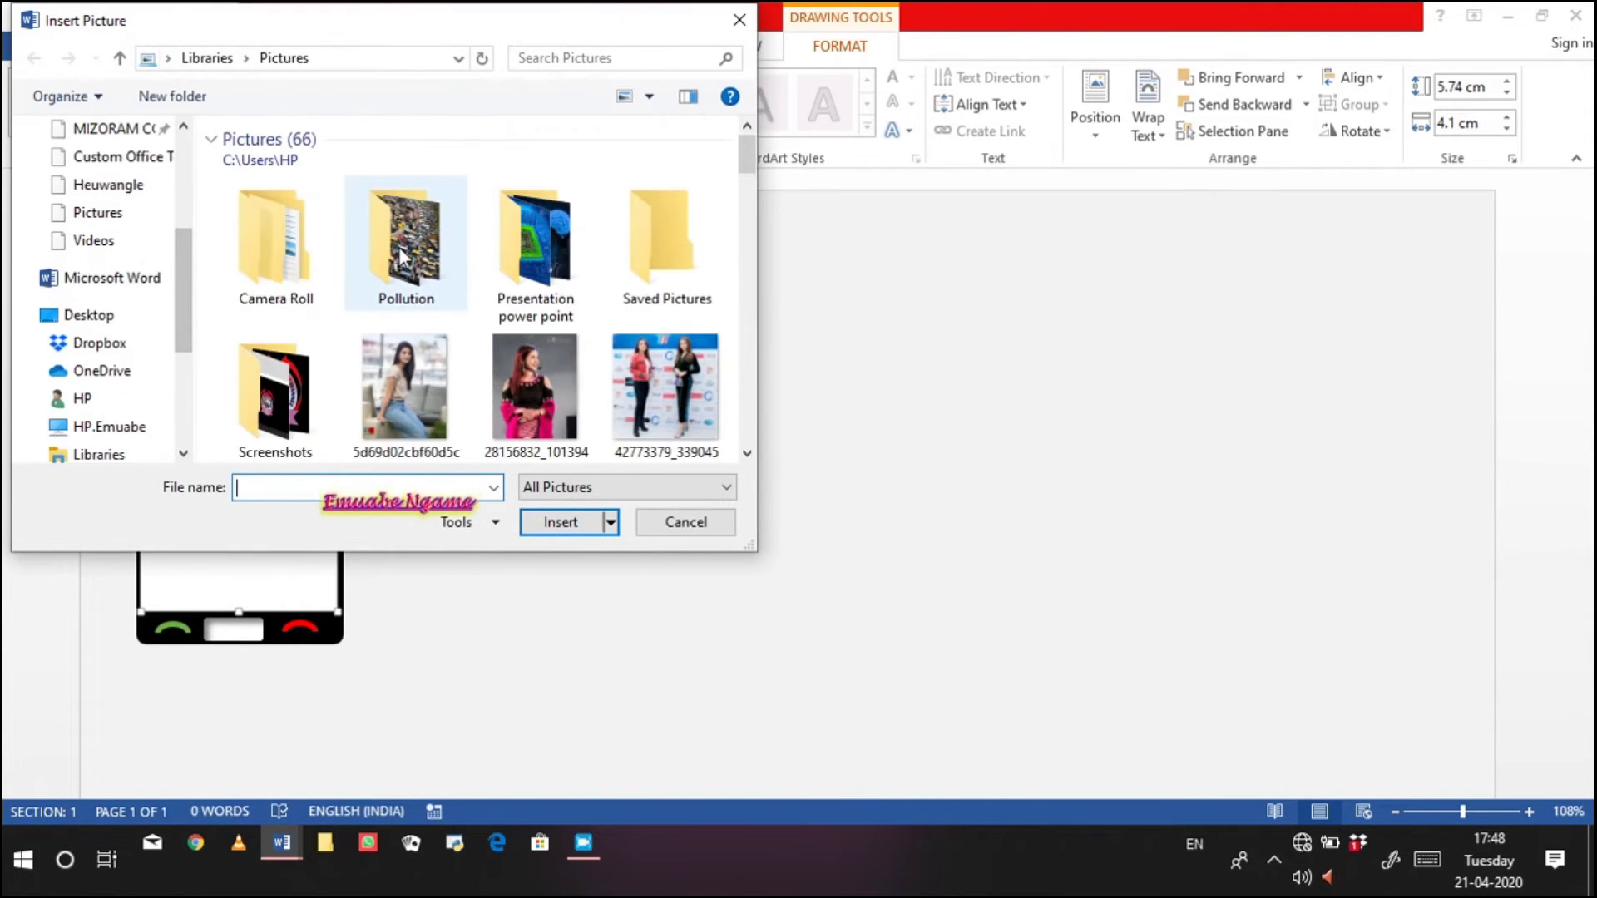
pyautogui.scroll(-3, 452, 296)
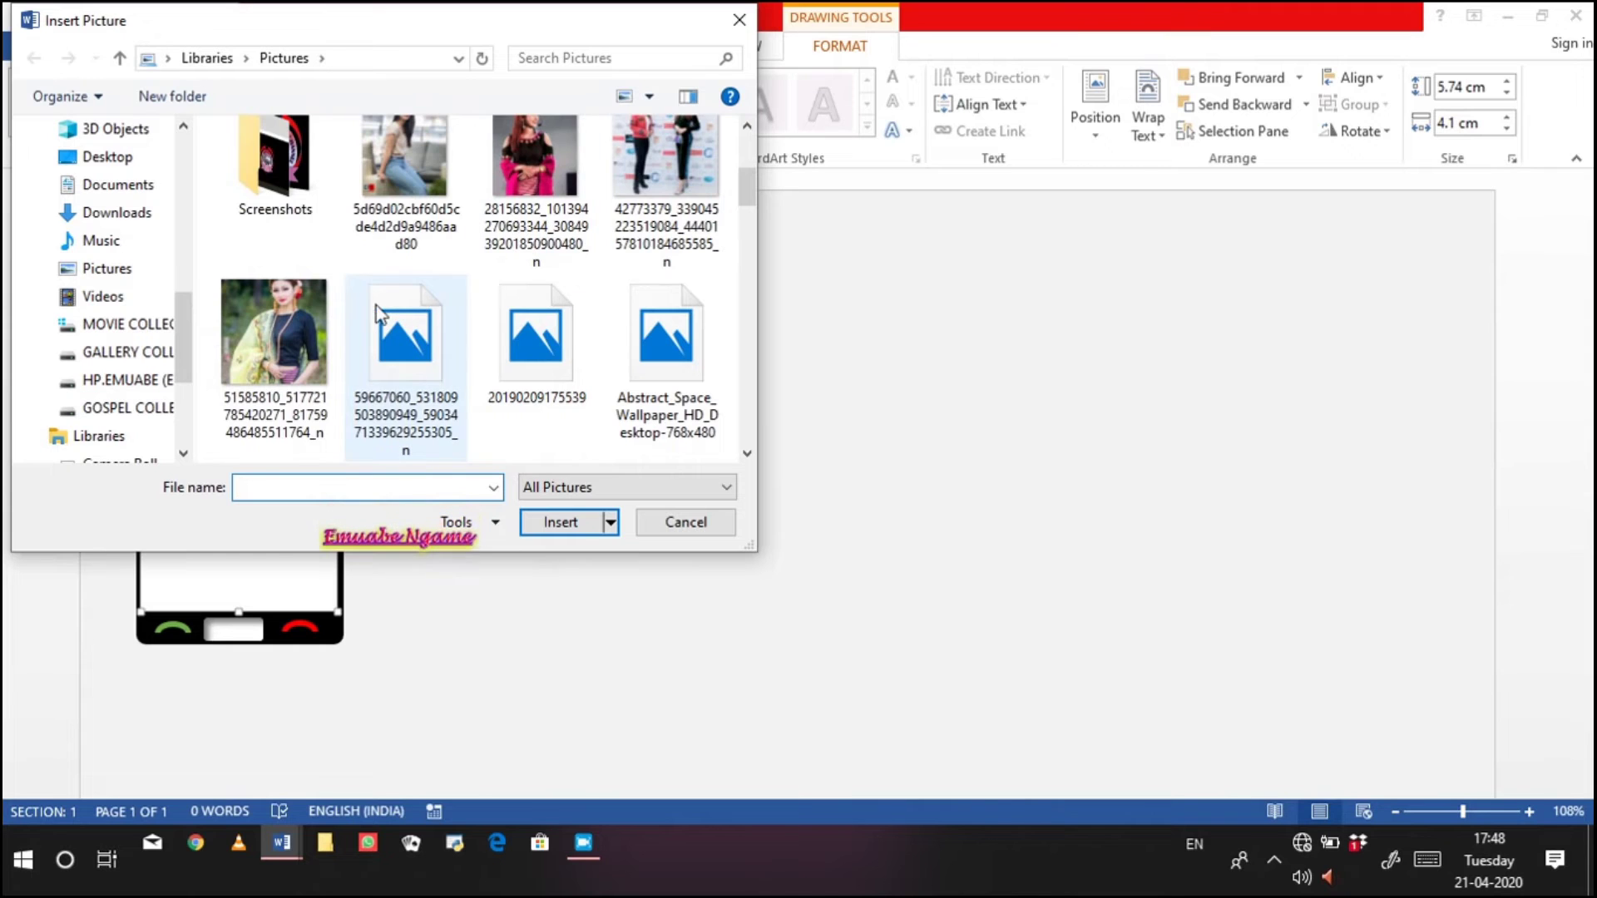
pyautogui.scroll(-5, 416, 299)
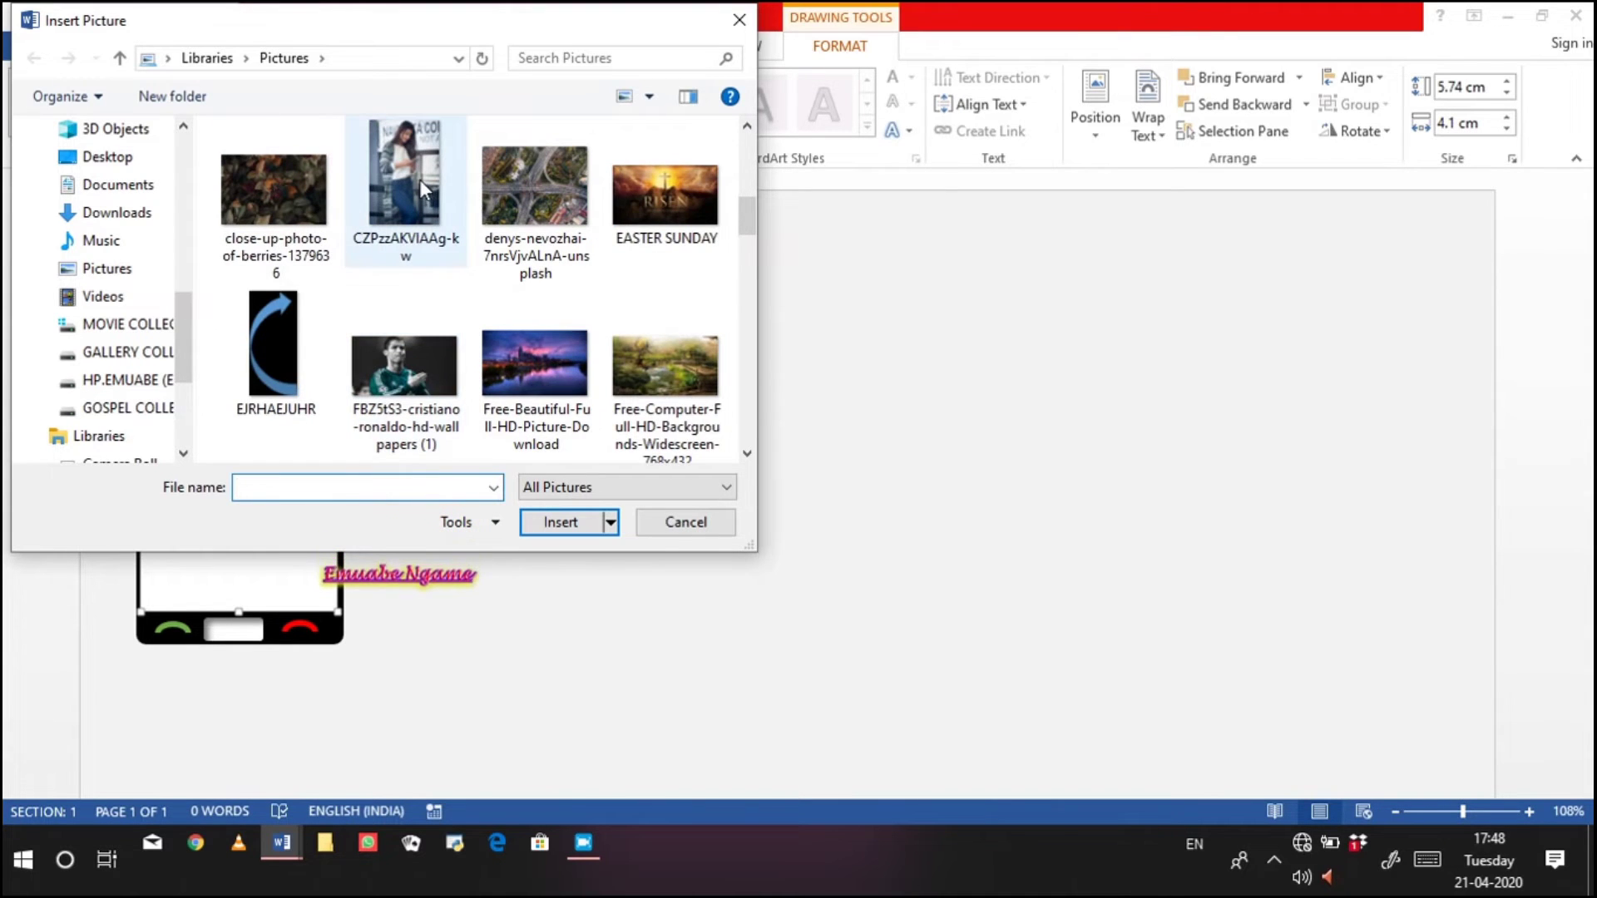
pyautogui.click(419, 177)
pyautogui.click(571, 524)
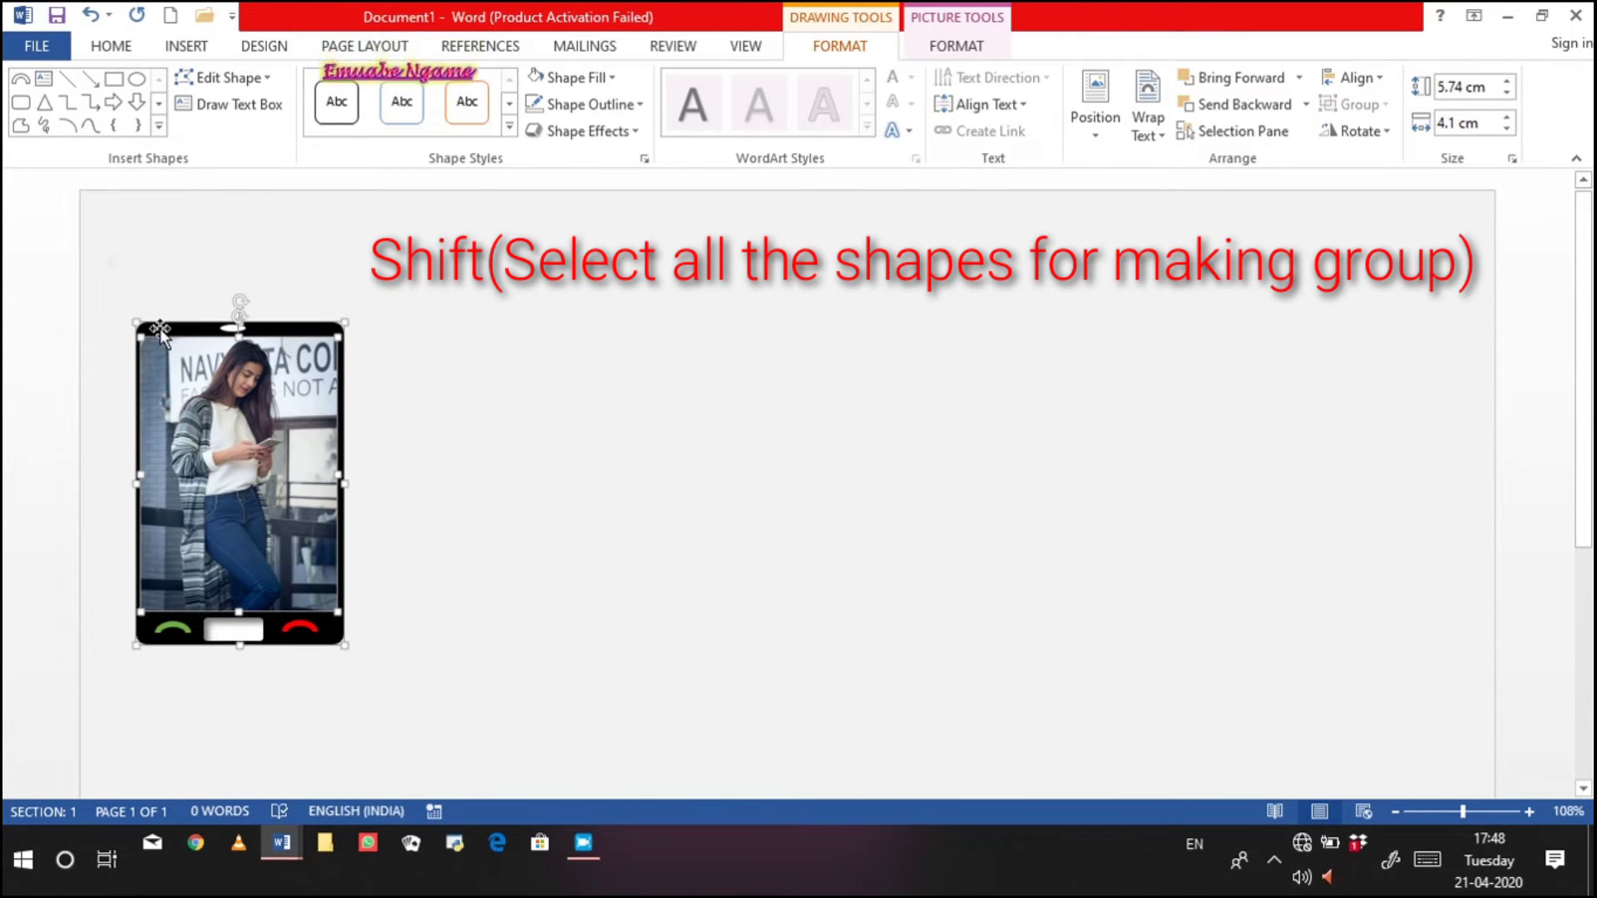
# Group the phone's screen, body, earpiece oval, both call keys and home button into one object
pyautogui.keyDown('shift'); pyautogui.click(160, 327); pyautogui.keyUp('shift')
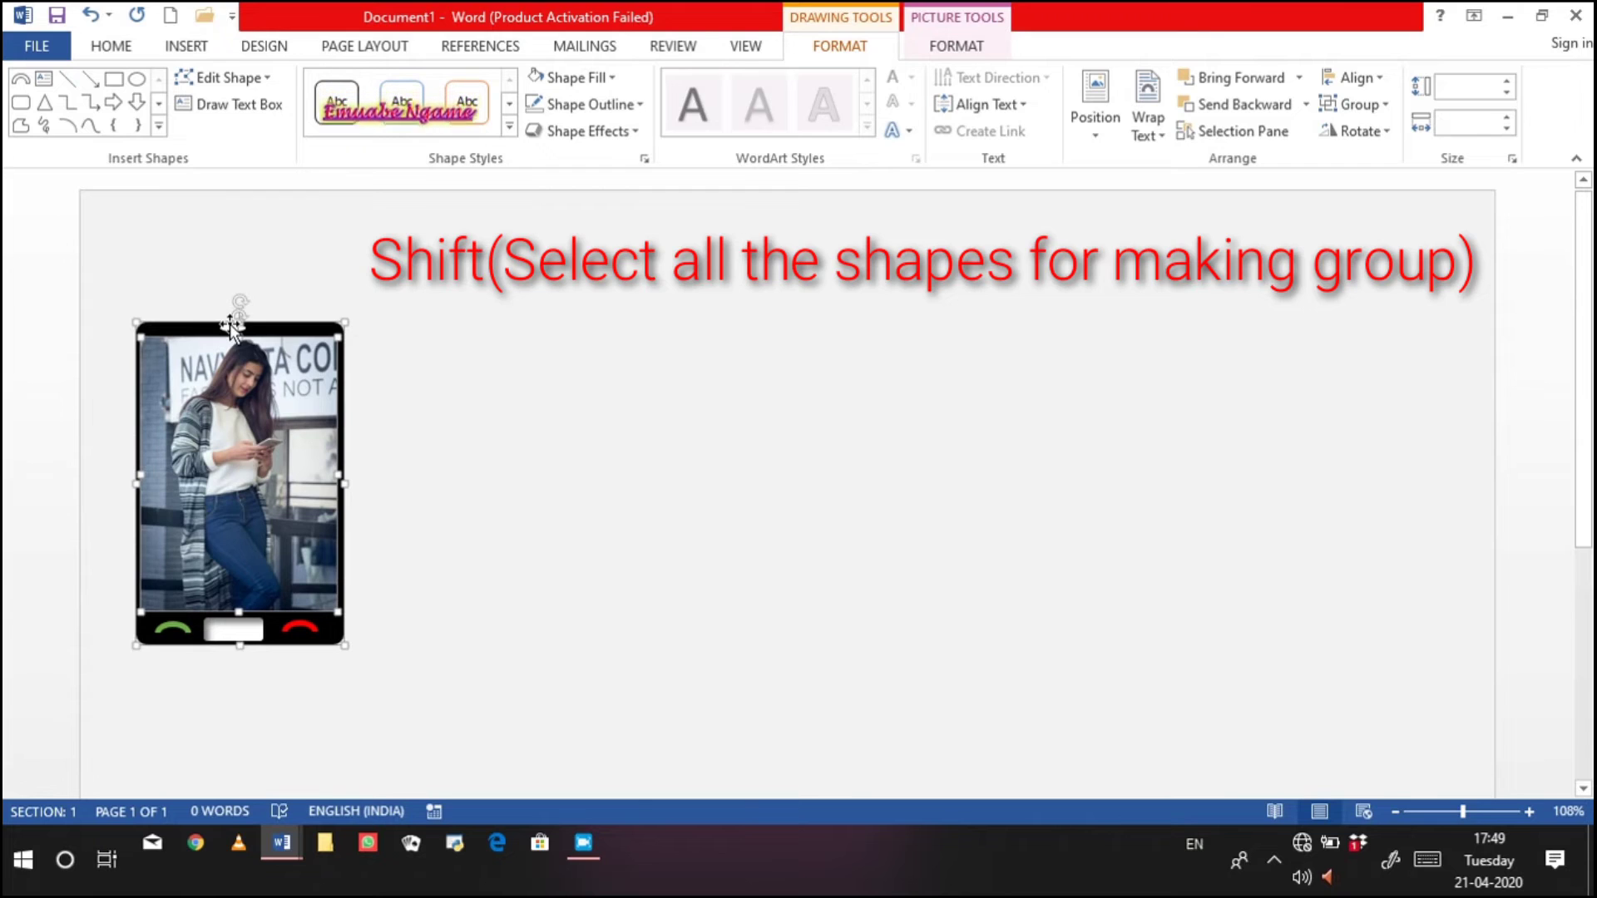
pyautogui.keyDown('shift'); pyautogui.click(171, 632); pyautogui.keyUp('shift')
pyautogui.keyDown('shift'); pyautogui.click(241, 630); pyautogui.keyUp('shift')
pyautogui.keyDown('shift'); pyautogui.click(285, 627); pyautogui.keyUp('shift')
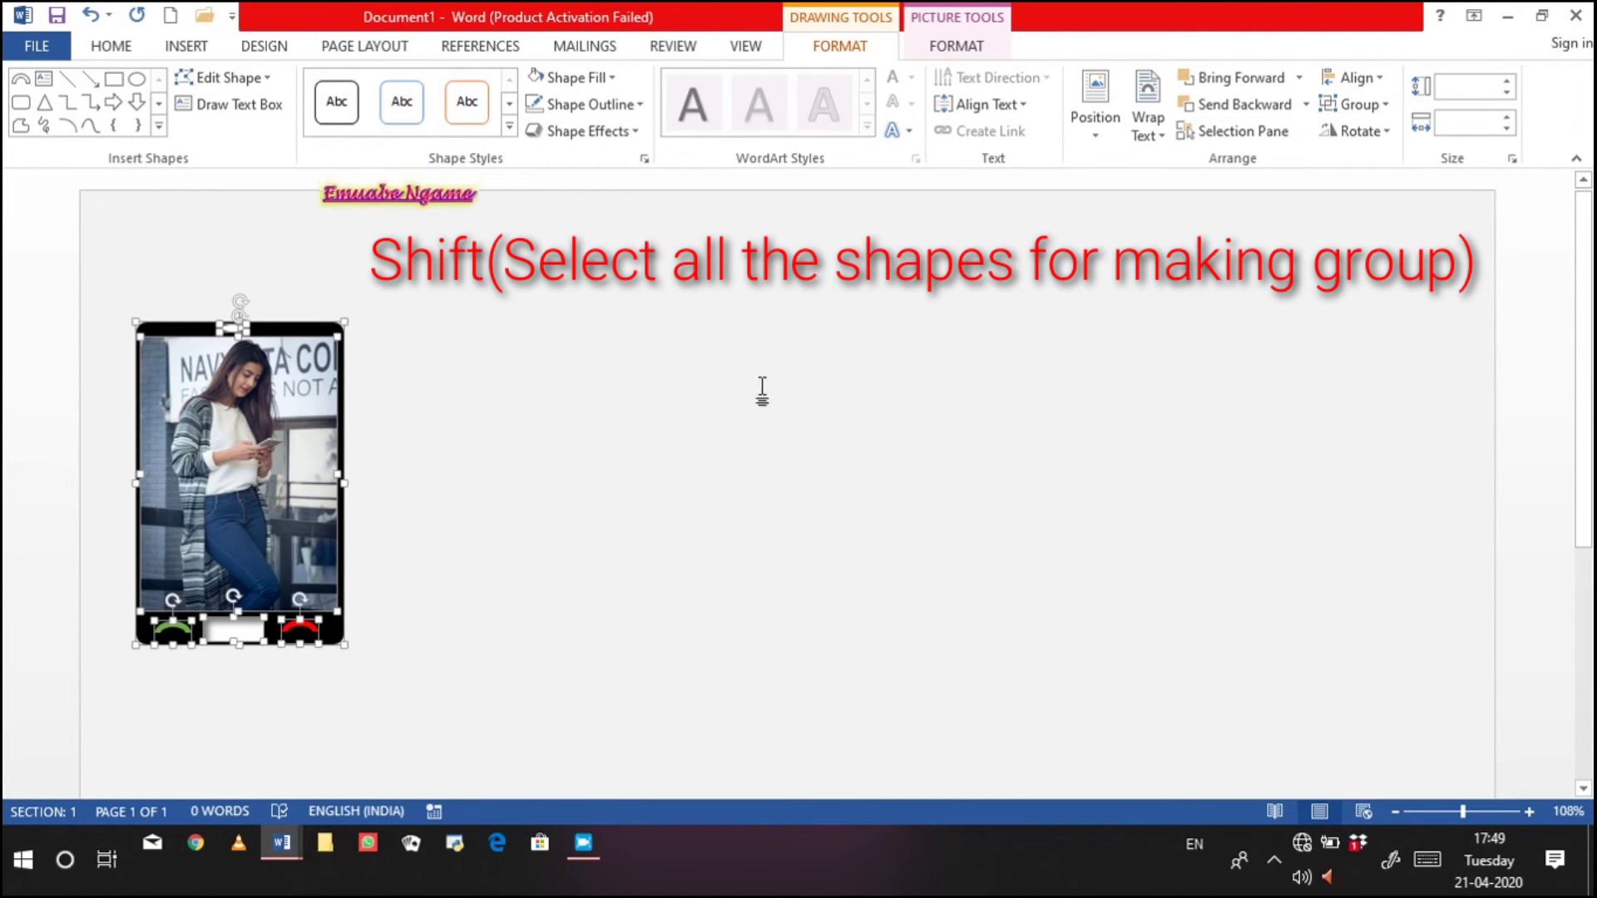
pyautogui.click(1380, 104)
pyautogui.click(1354, 132)
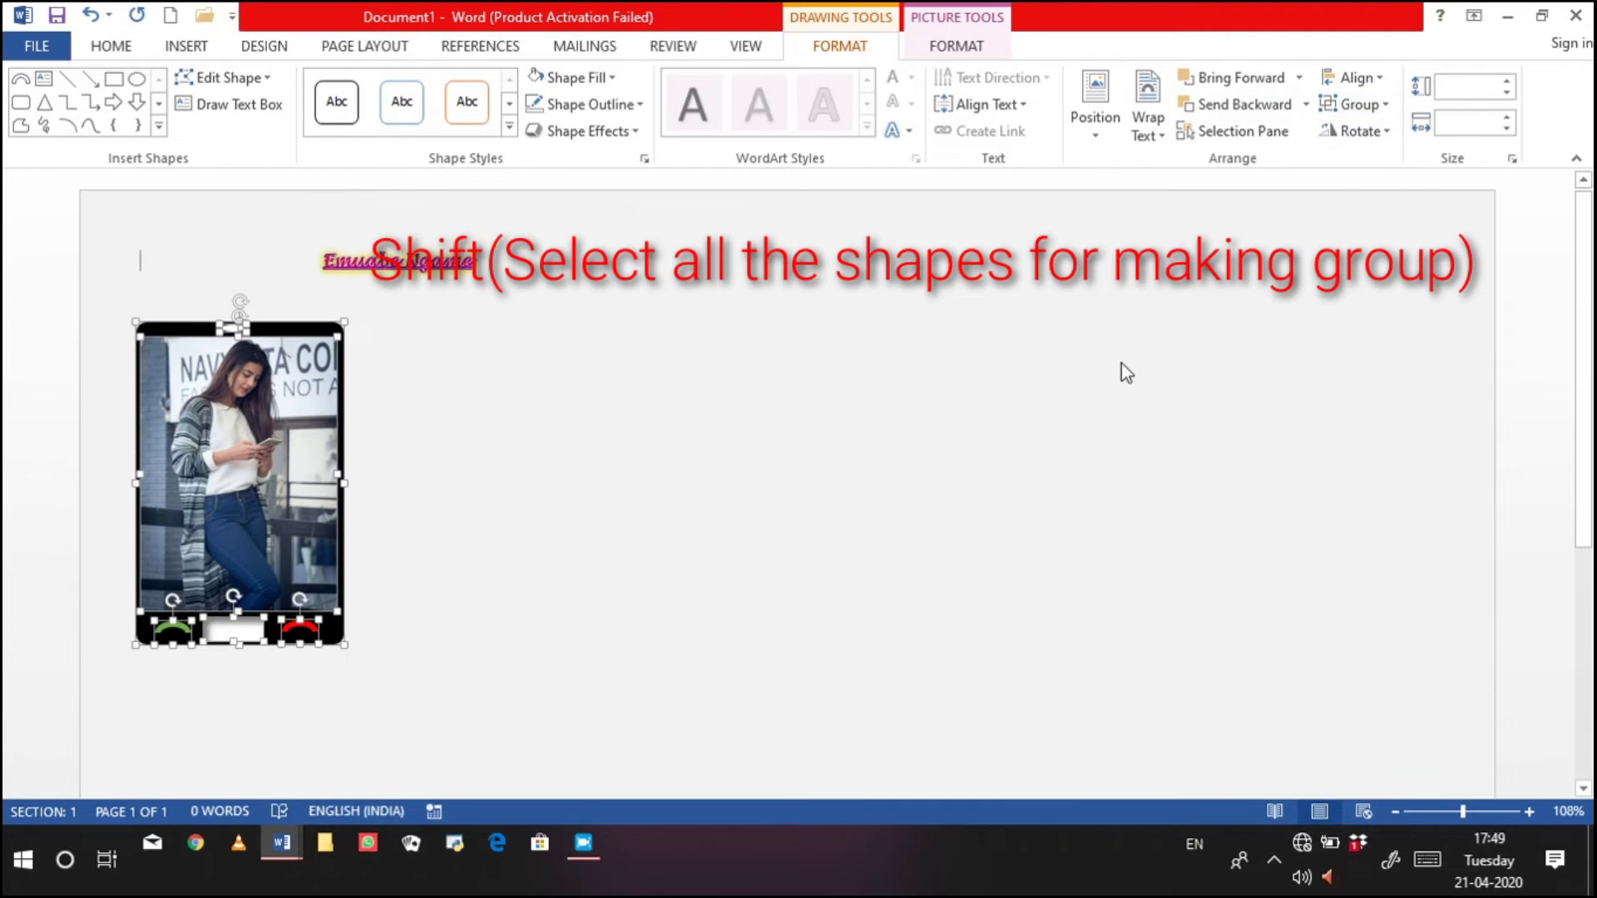
pyautogui.click(752, 428)
# Duplicate the grouped phone twice and place the copies in a row to the right of the original
pyautogui.click(240, 428)
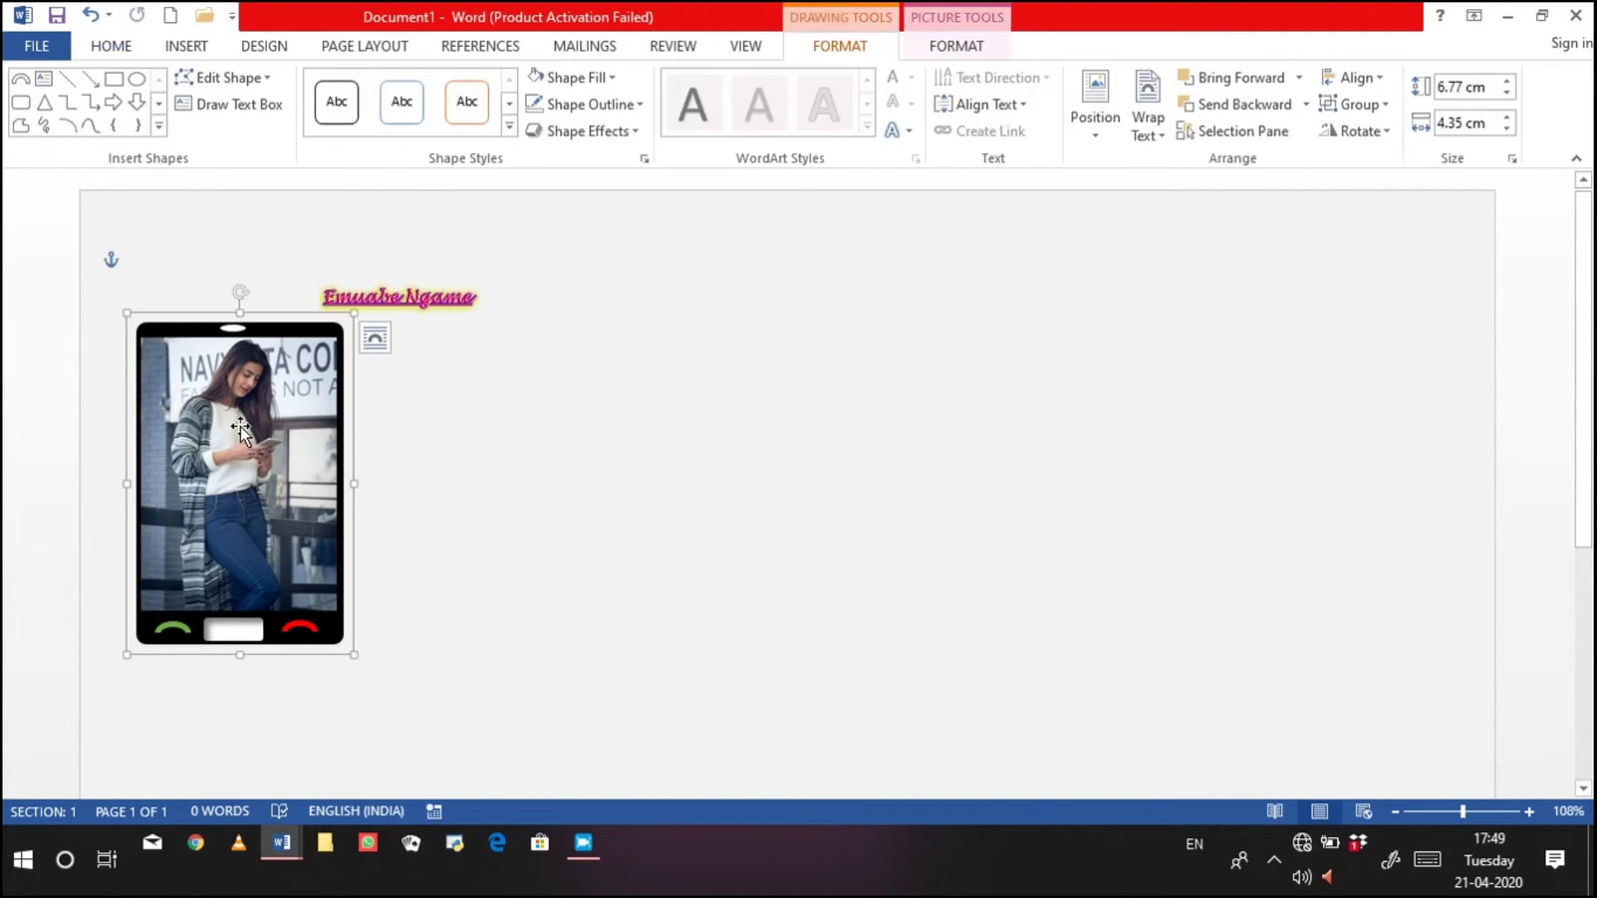
pyautogui.hotkey('ctrl', 'v')
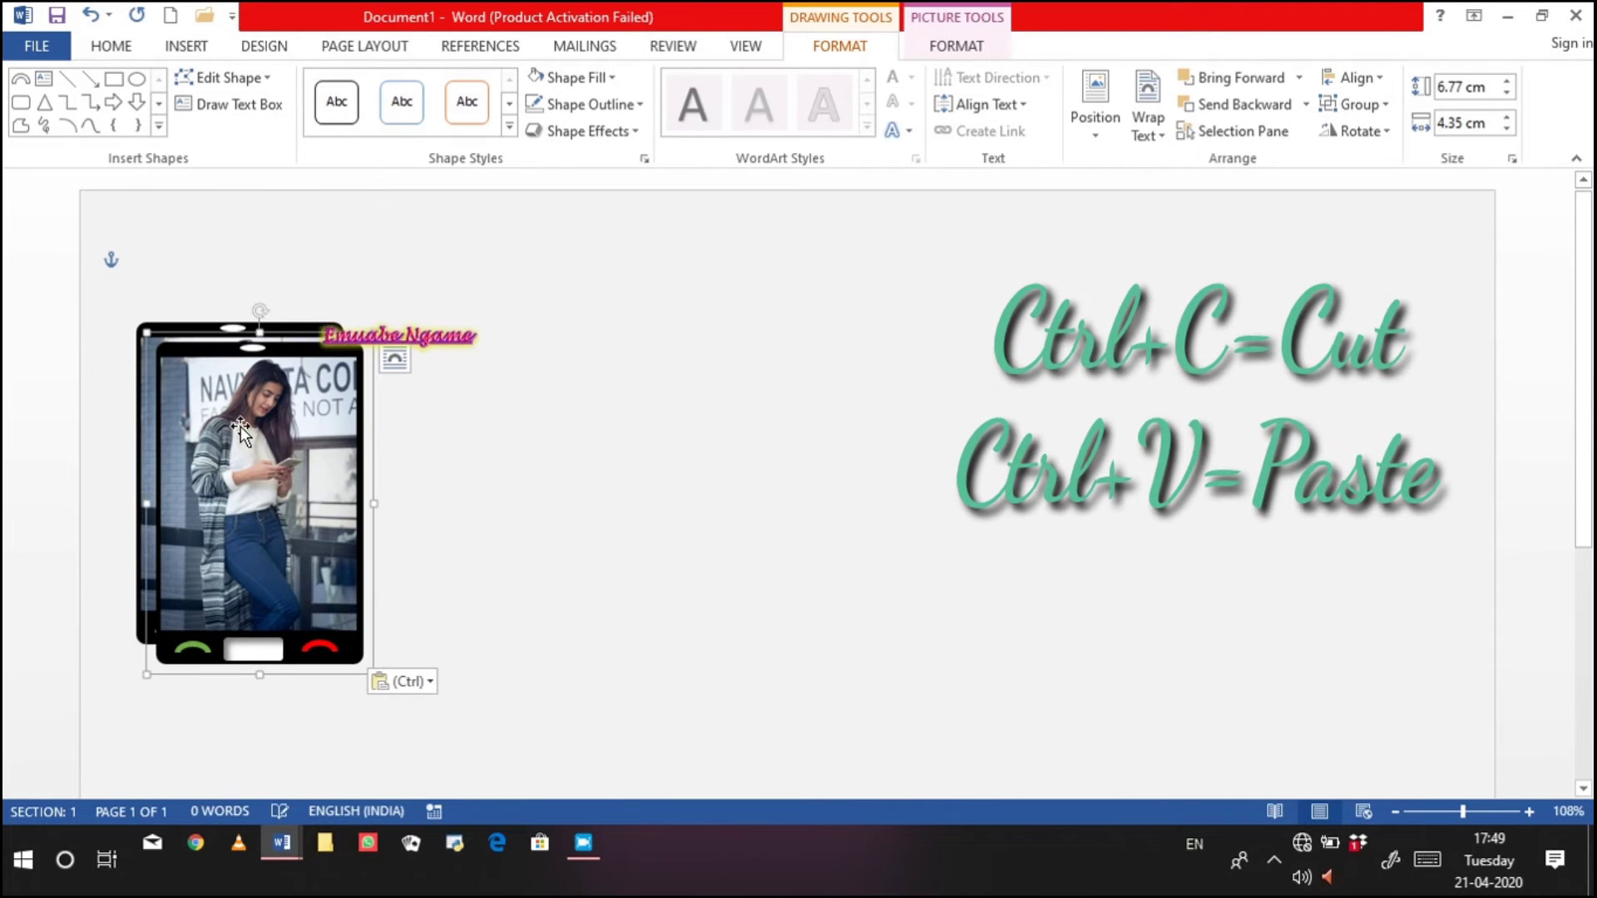
pyautogui.moveTo(242, 426); pyautogui.dragTo(1095, 383)
pyautogui.hotkey('ctrl', 'v')
pyautogui.moveTo(692, 396); pyautogui.dragTo(796, 399)
# Move the original phone slightly to the right and adjust the positions of the two copies in the row
pyautogui.moveTo(289, 480); pyautogui.dragTo(350, 474)
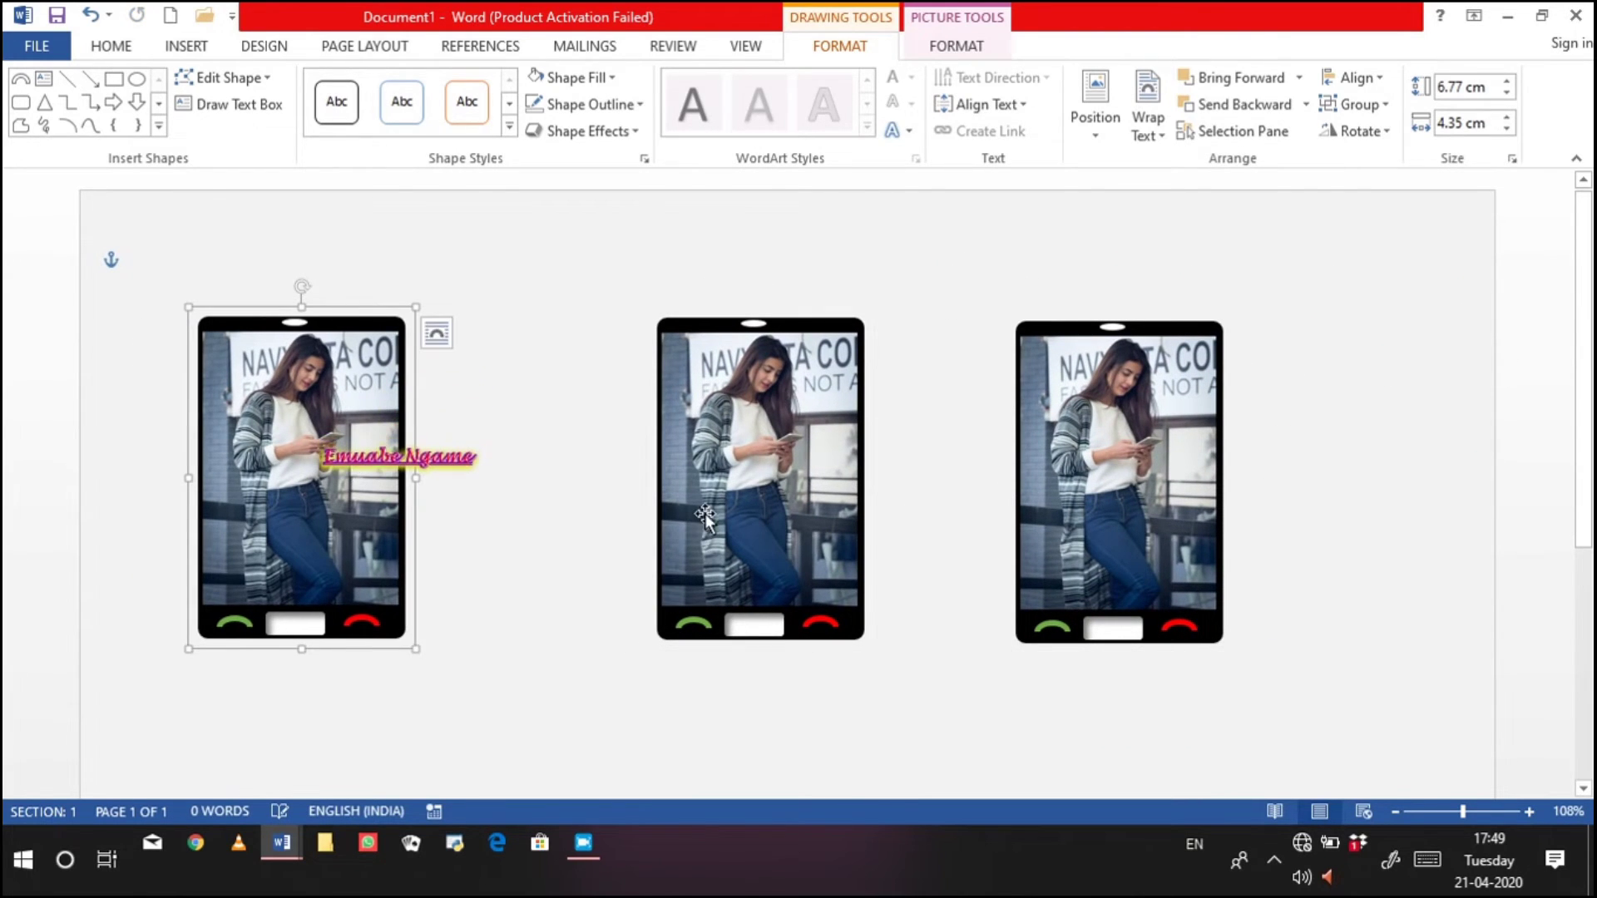
pyautogui.moveTo(704, 517); pyautogui.dragTo(705, 513)
pyautogui.moveTo(1113, 537)
pyautogui.mouseDown()
pyautogui.moveTo(1117, 496)
pyautogui.moveTo(1142, 526)
pyautogui.mouseUp()
pyautogui.click(947, 481)
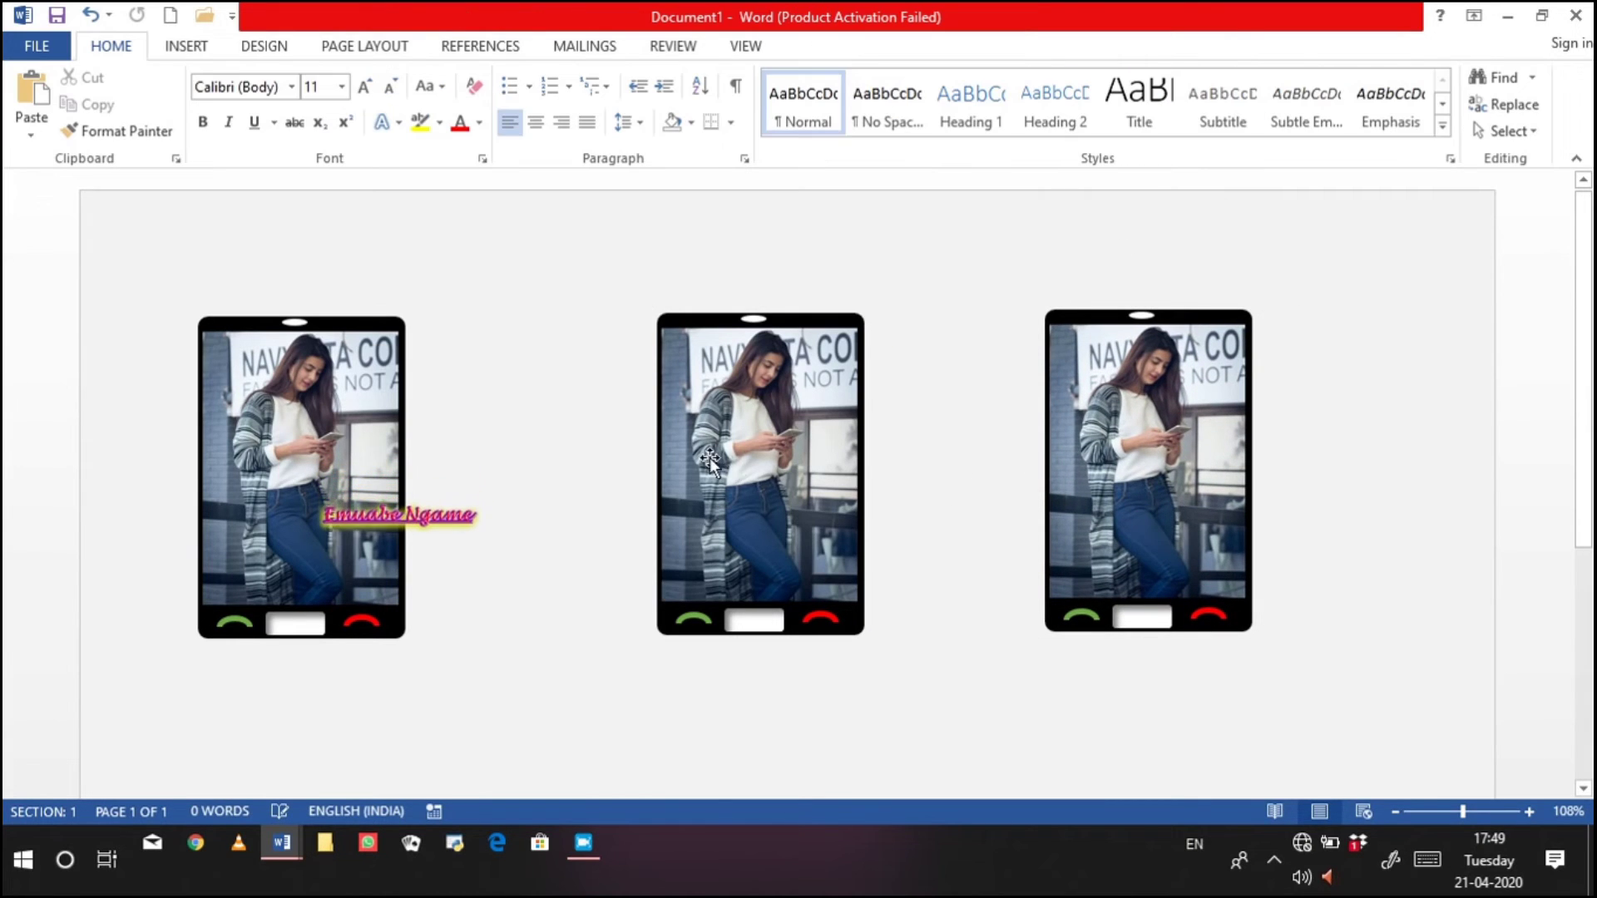
pyautogui.click(735, 464)
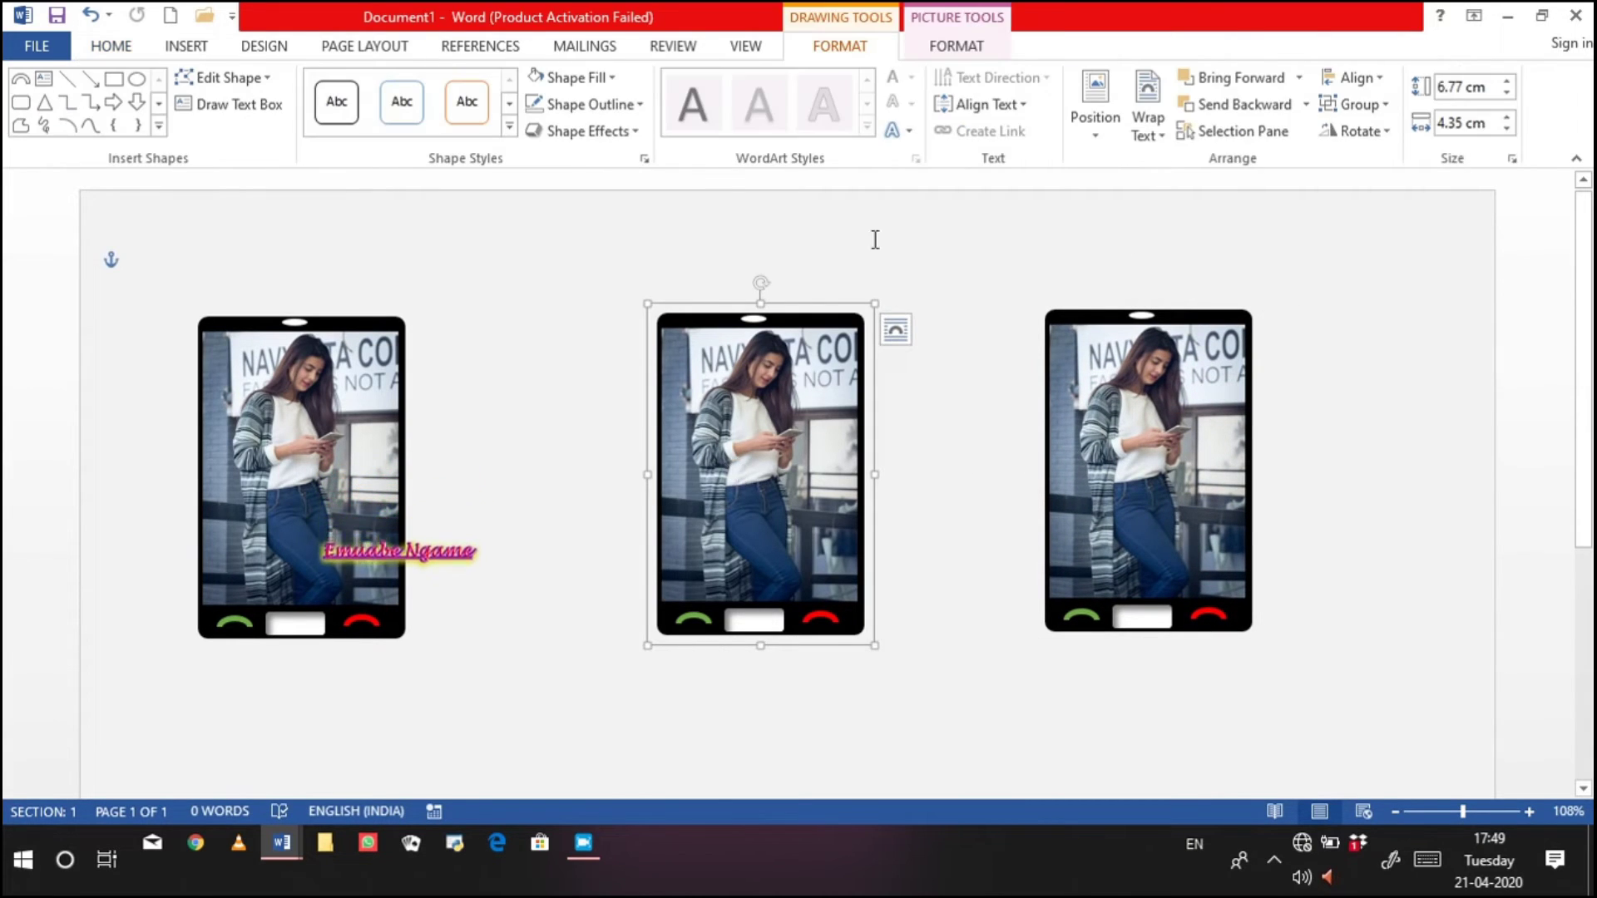
pyautogui.click(1386, 103)
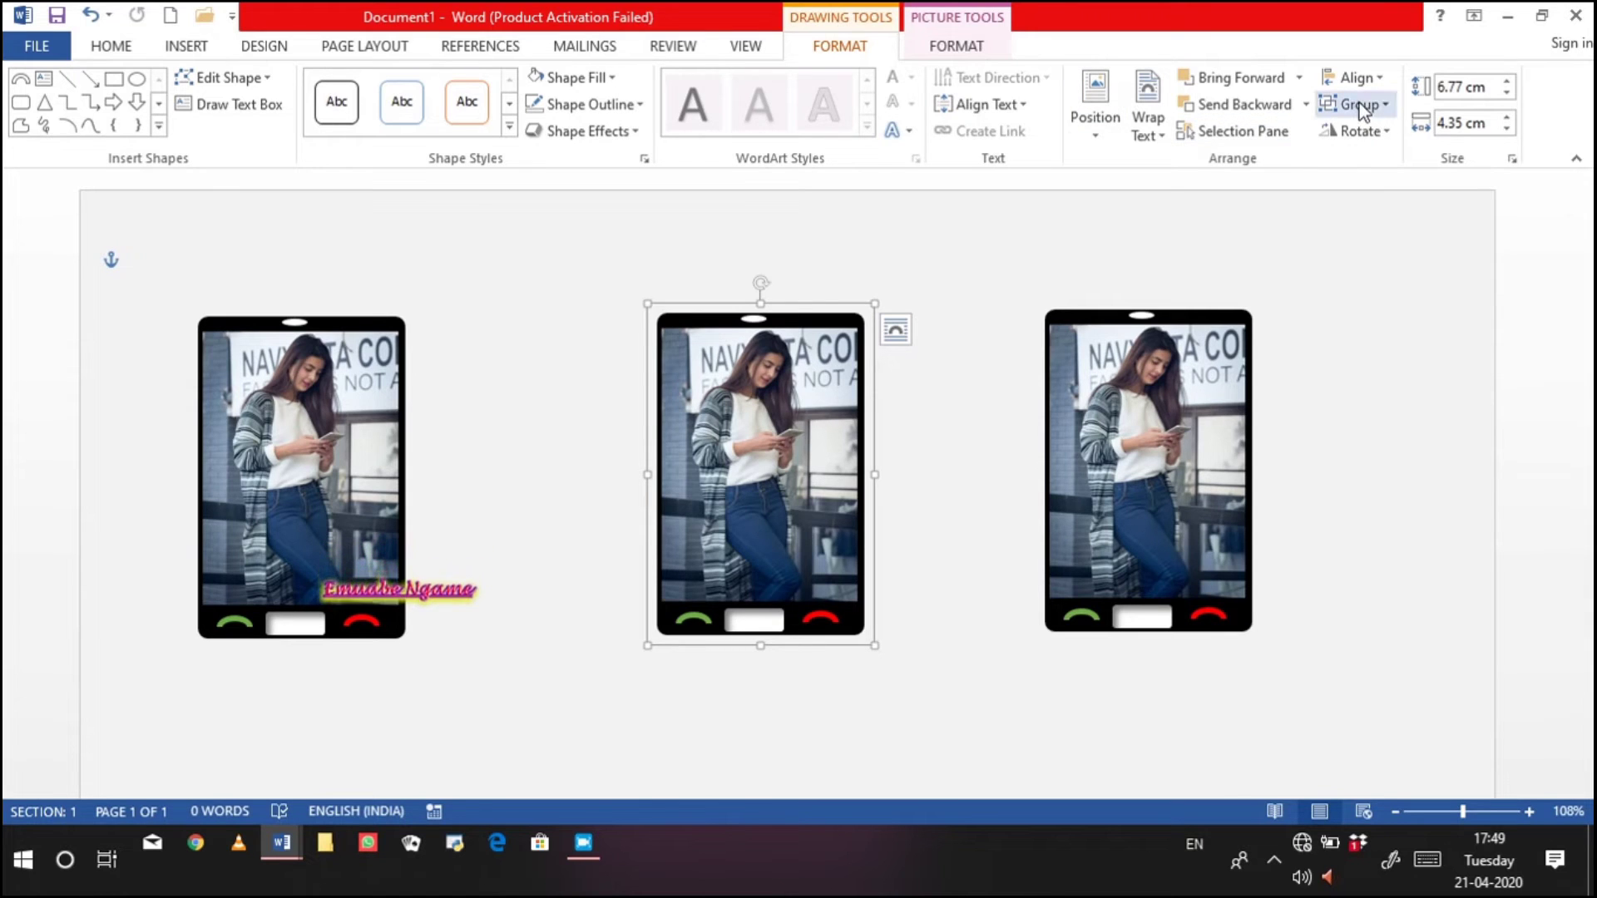
pyautogui.press('Escape')
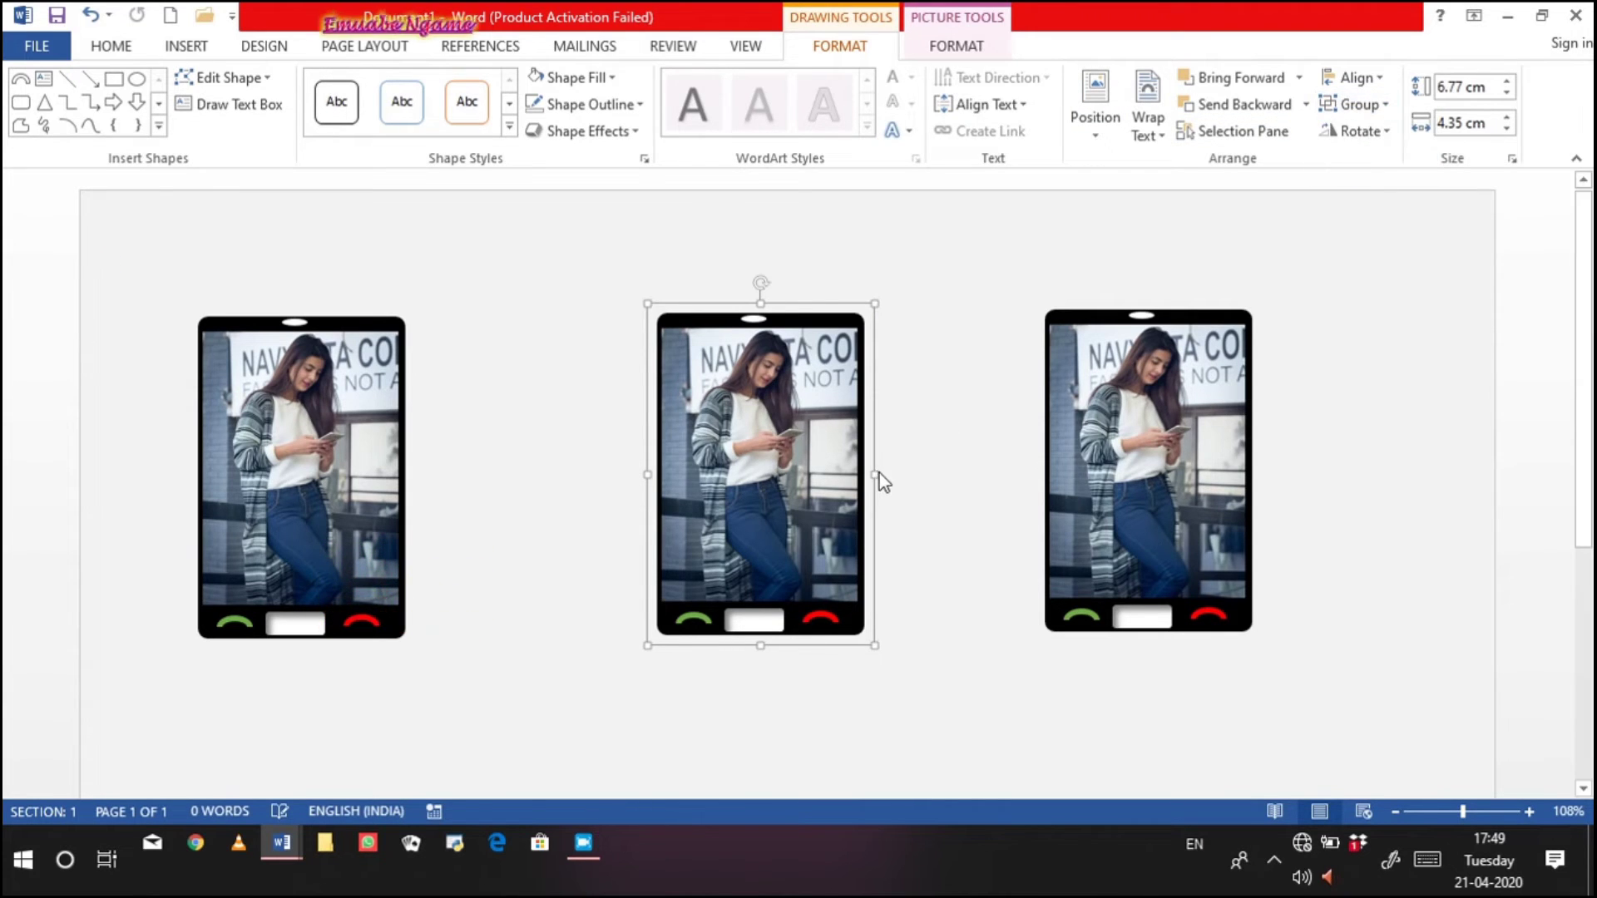
pyautogui.click(961, 468)
pyautogui.click(721, 475)
pyautogui.doubleClick(720, 475)
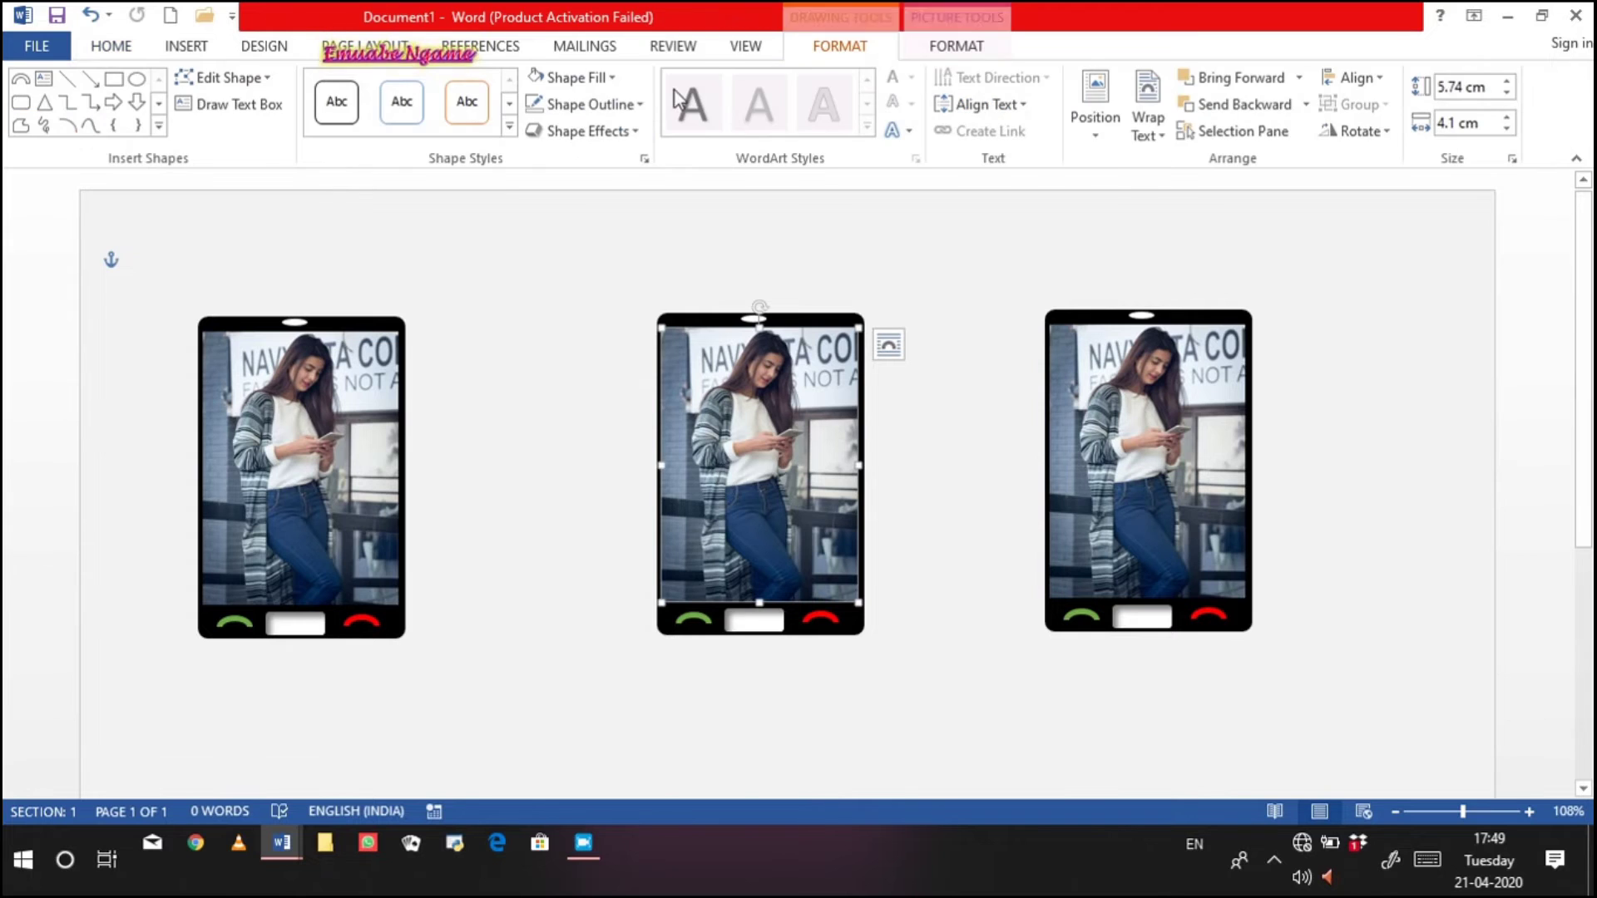
pyautogui.click(559, 94)
pyautogui.click(567, 77)
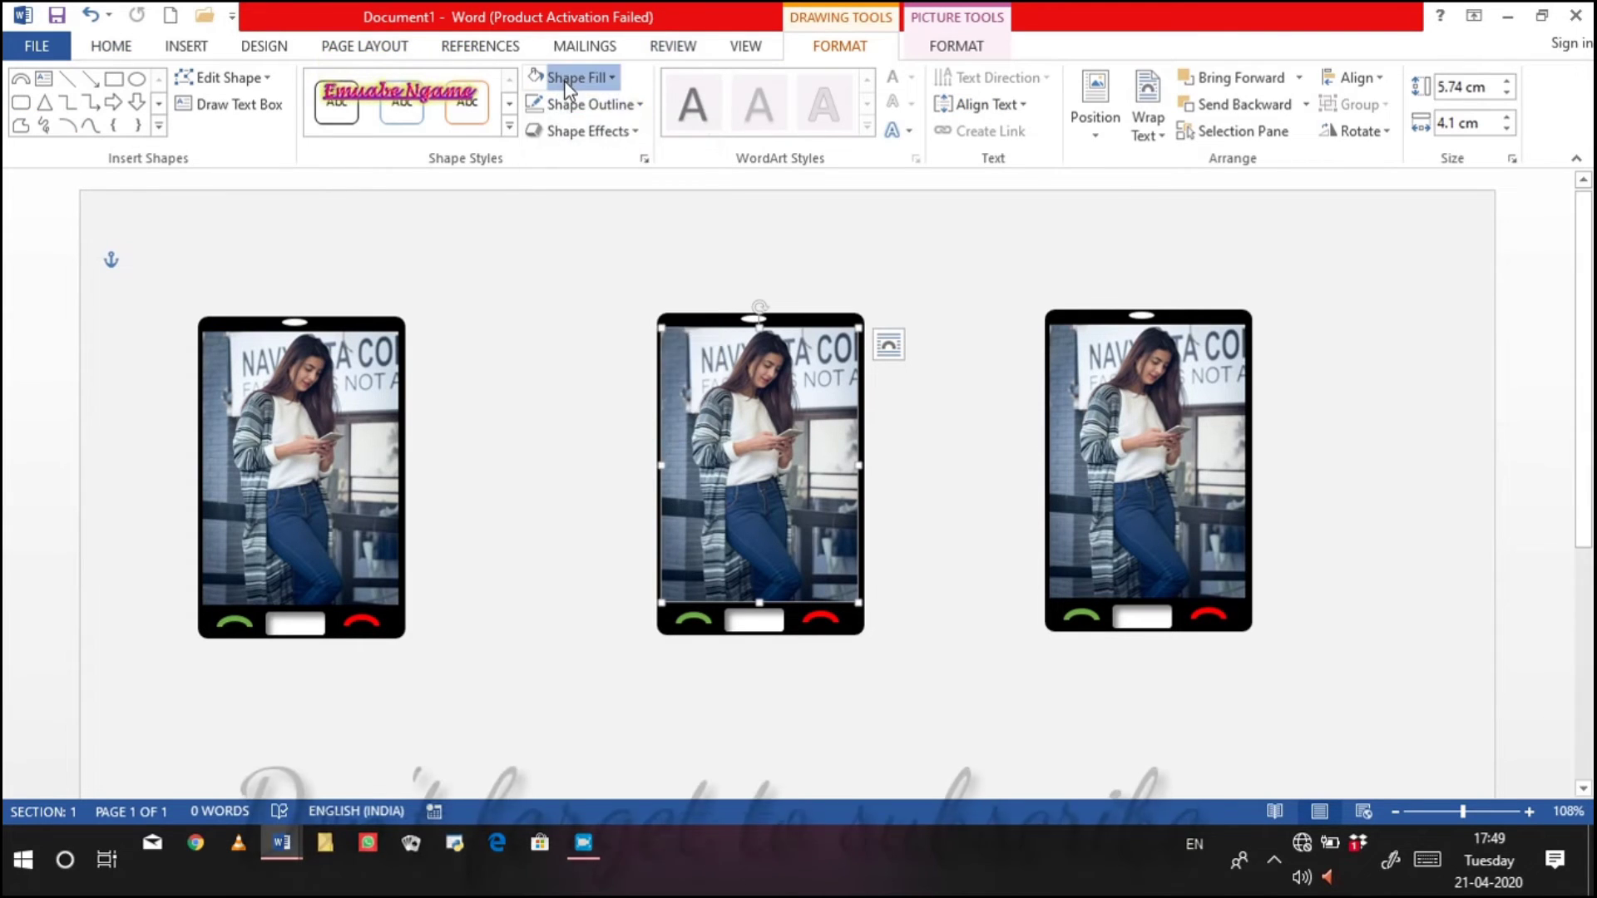
pyautogui.click(567, 78)
pyautogui.click(612, 341)
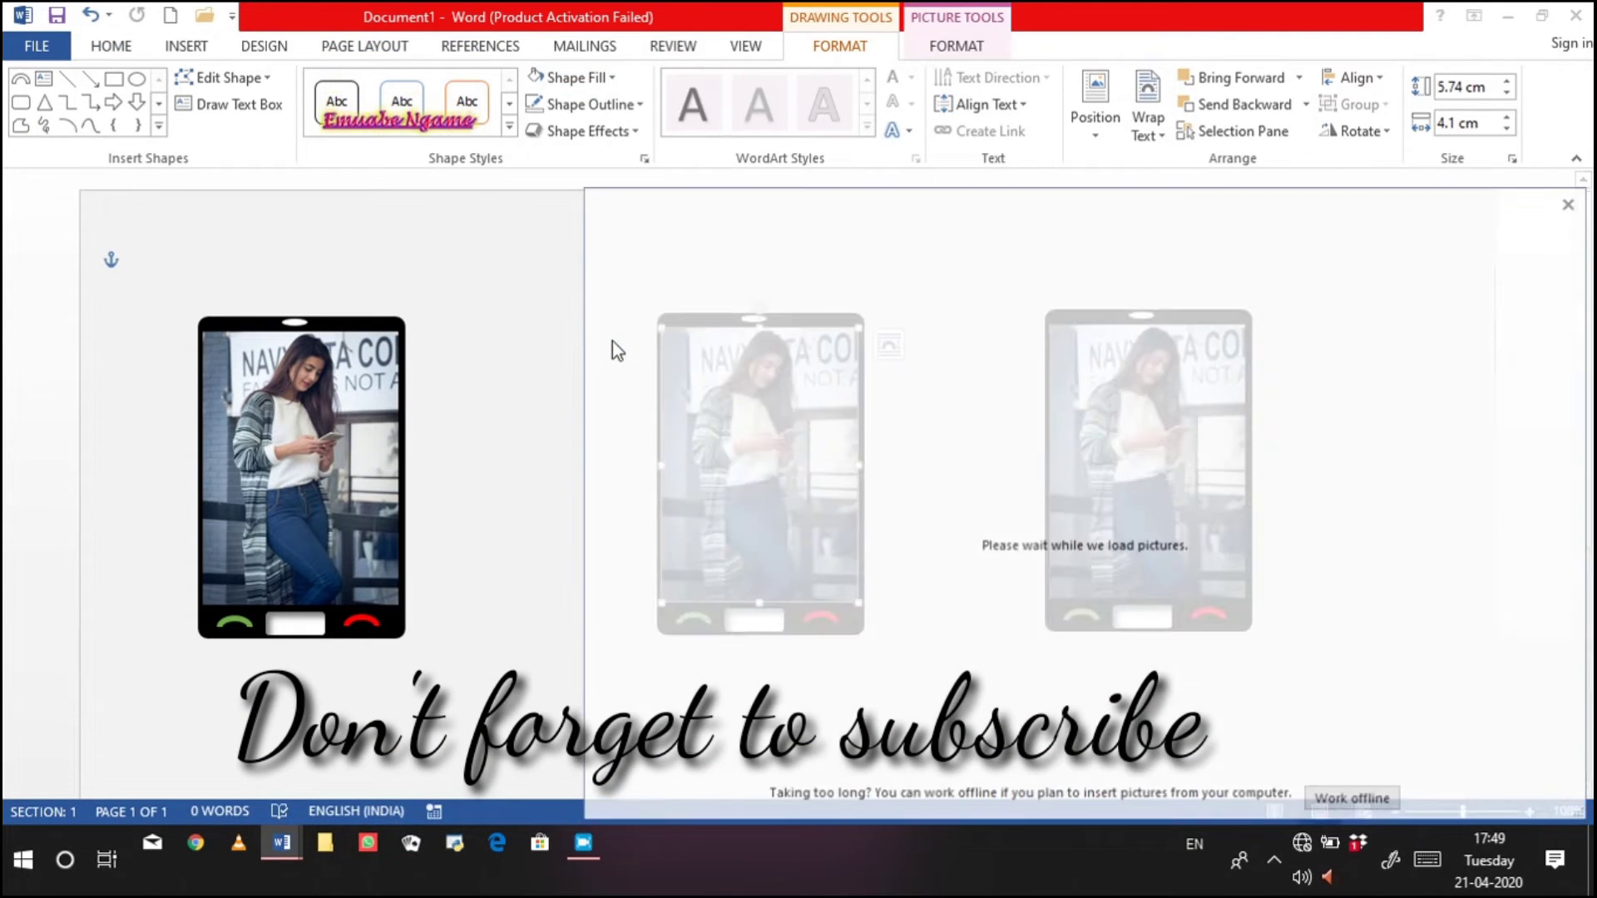
pyautogui.click(1080, 564)
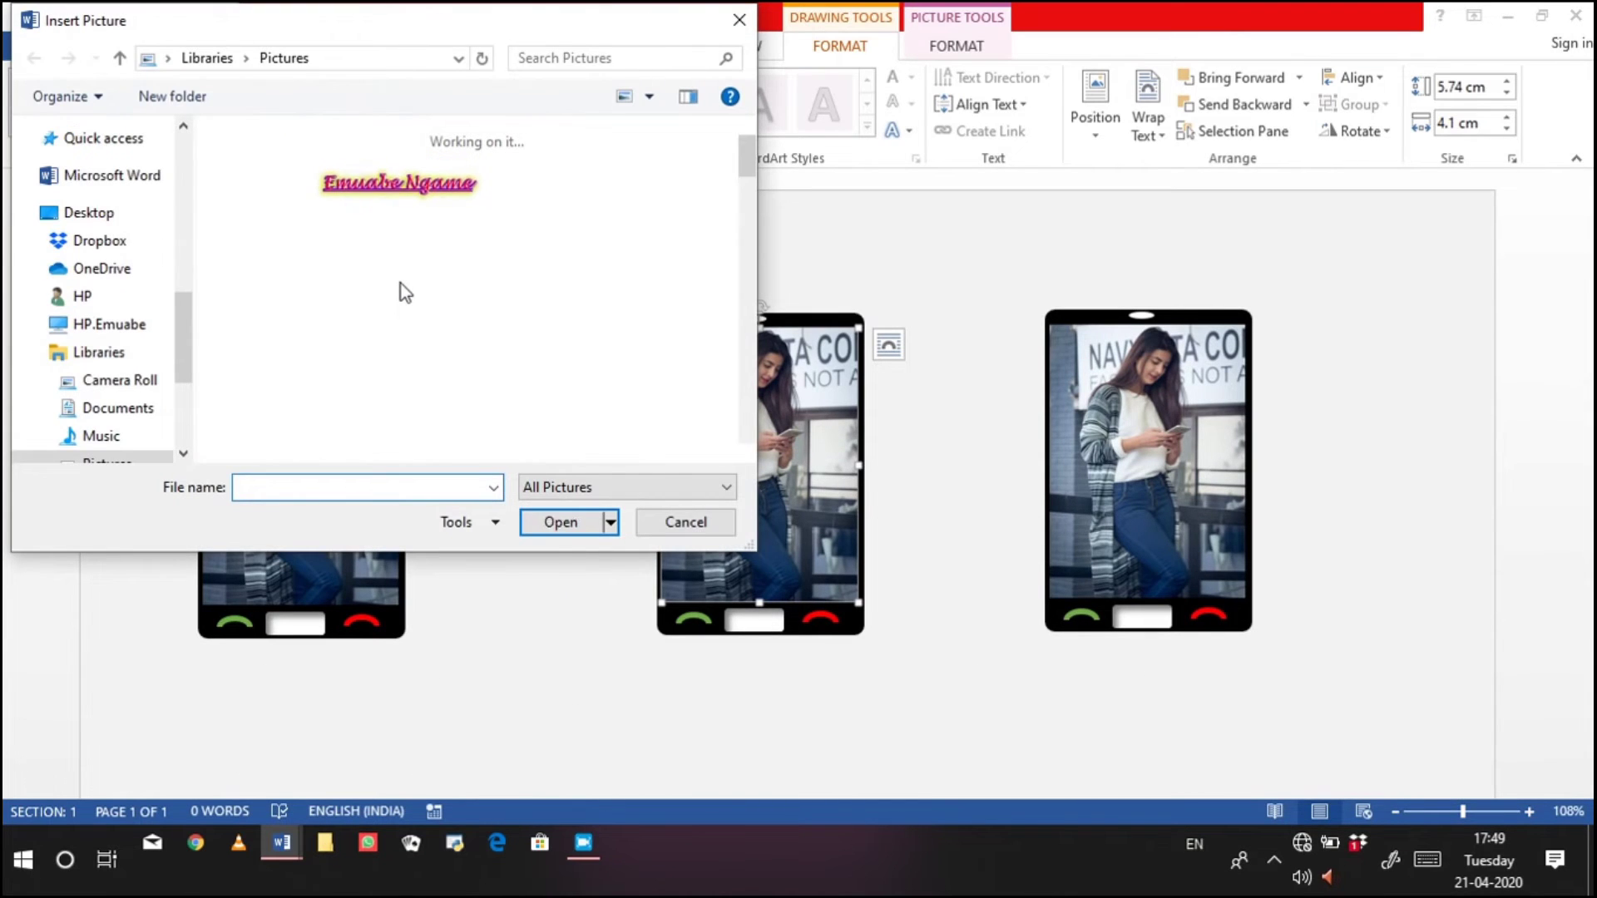
pyautogui.scroll(-2, 400, 283)
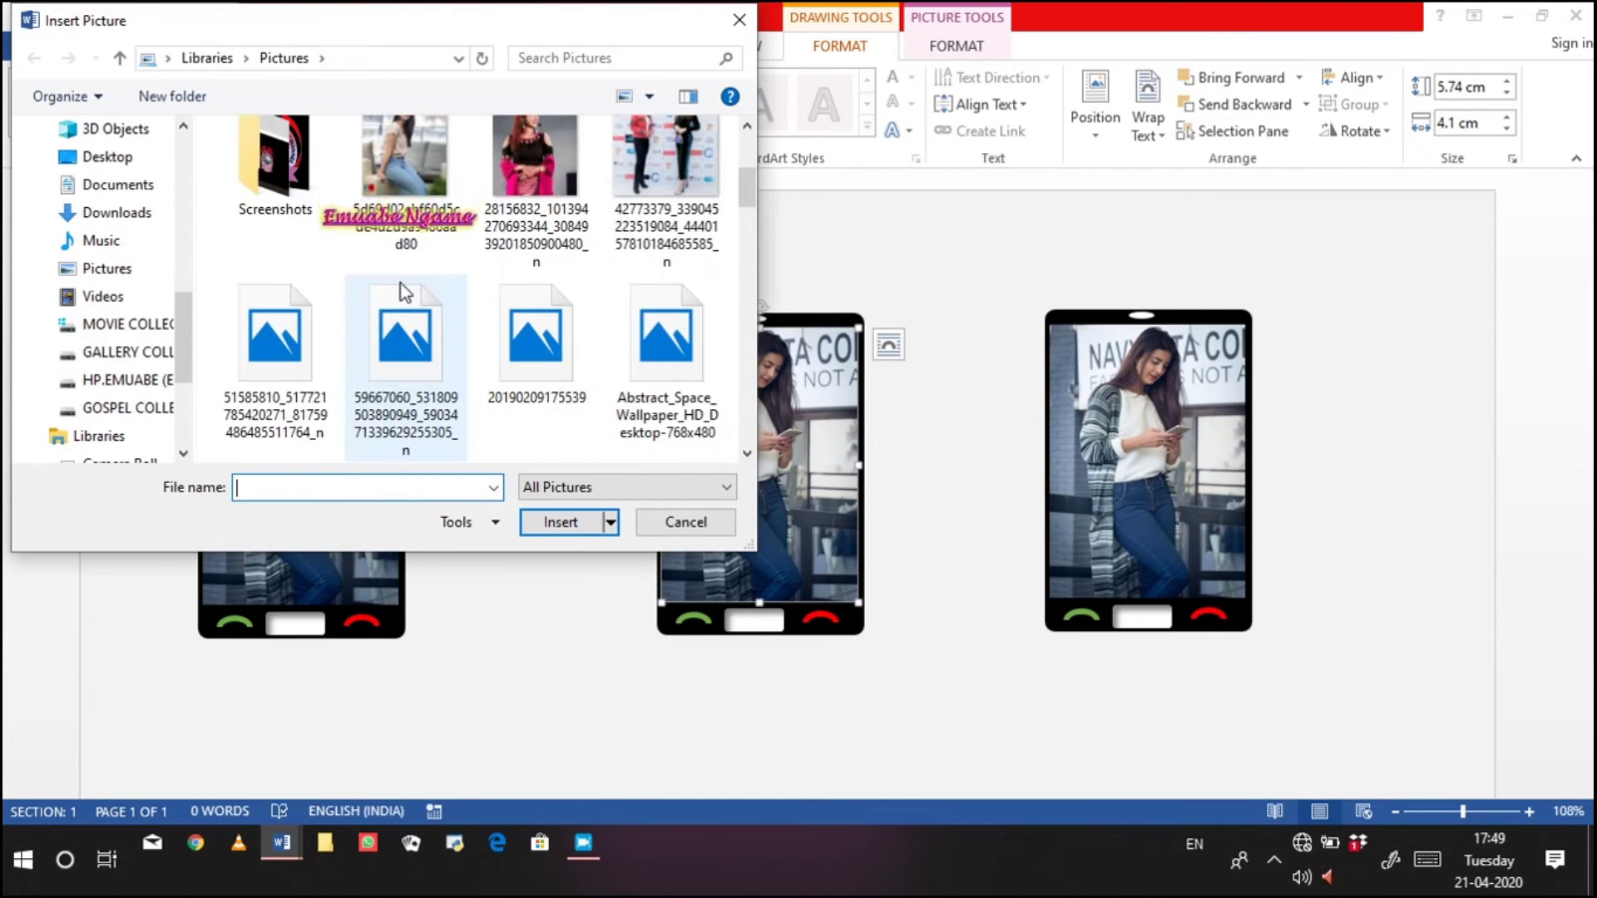
pyautogui.scroll(1, 401, 283)
pyautogui.click(419, 356)
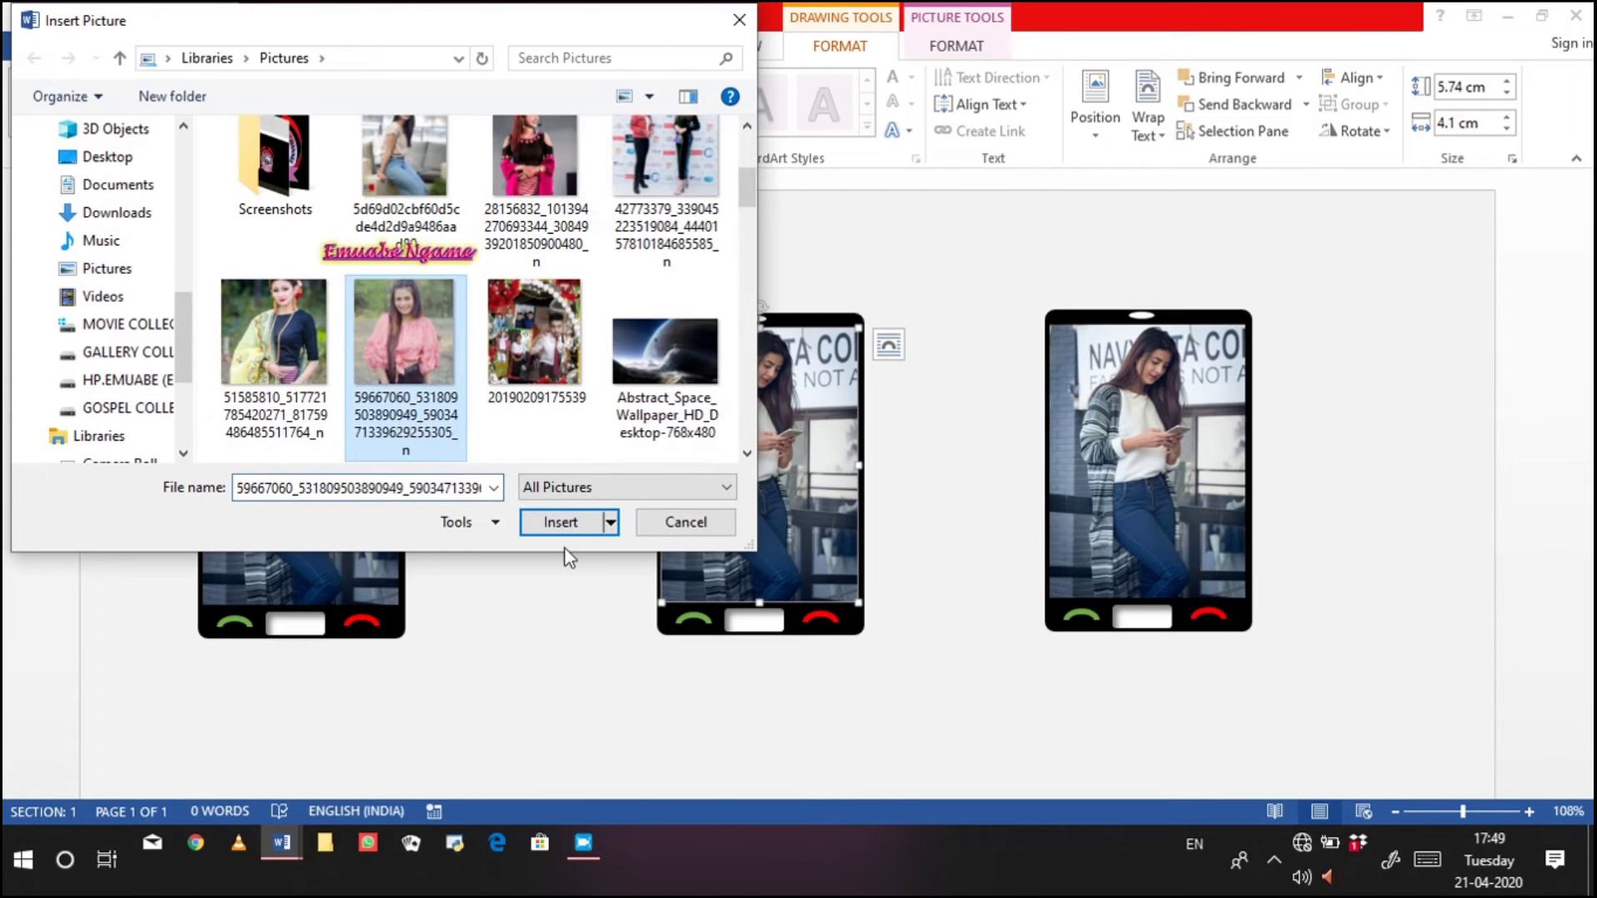
pyautogui.click(559, 521)
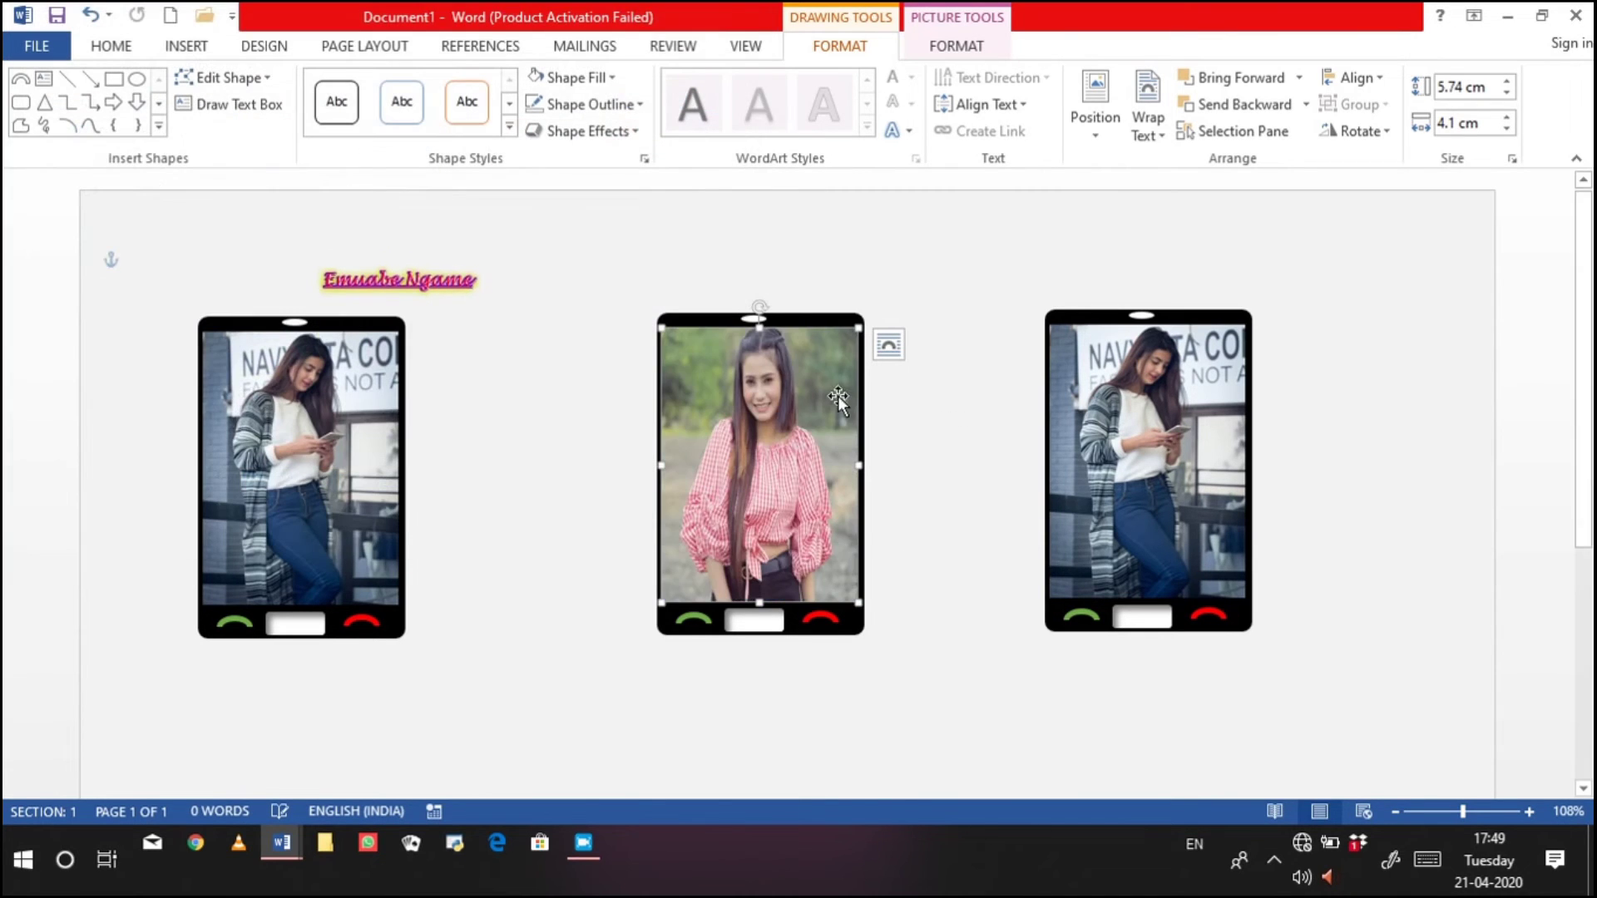
# Group the middle phone's screen, body, earpiece oval, both call keys and home button into one object
pyautogui.keyDown('shift'); pyautogui.click(712, 320); pyautogui.keyUp('shift')
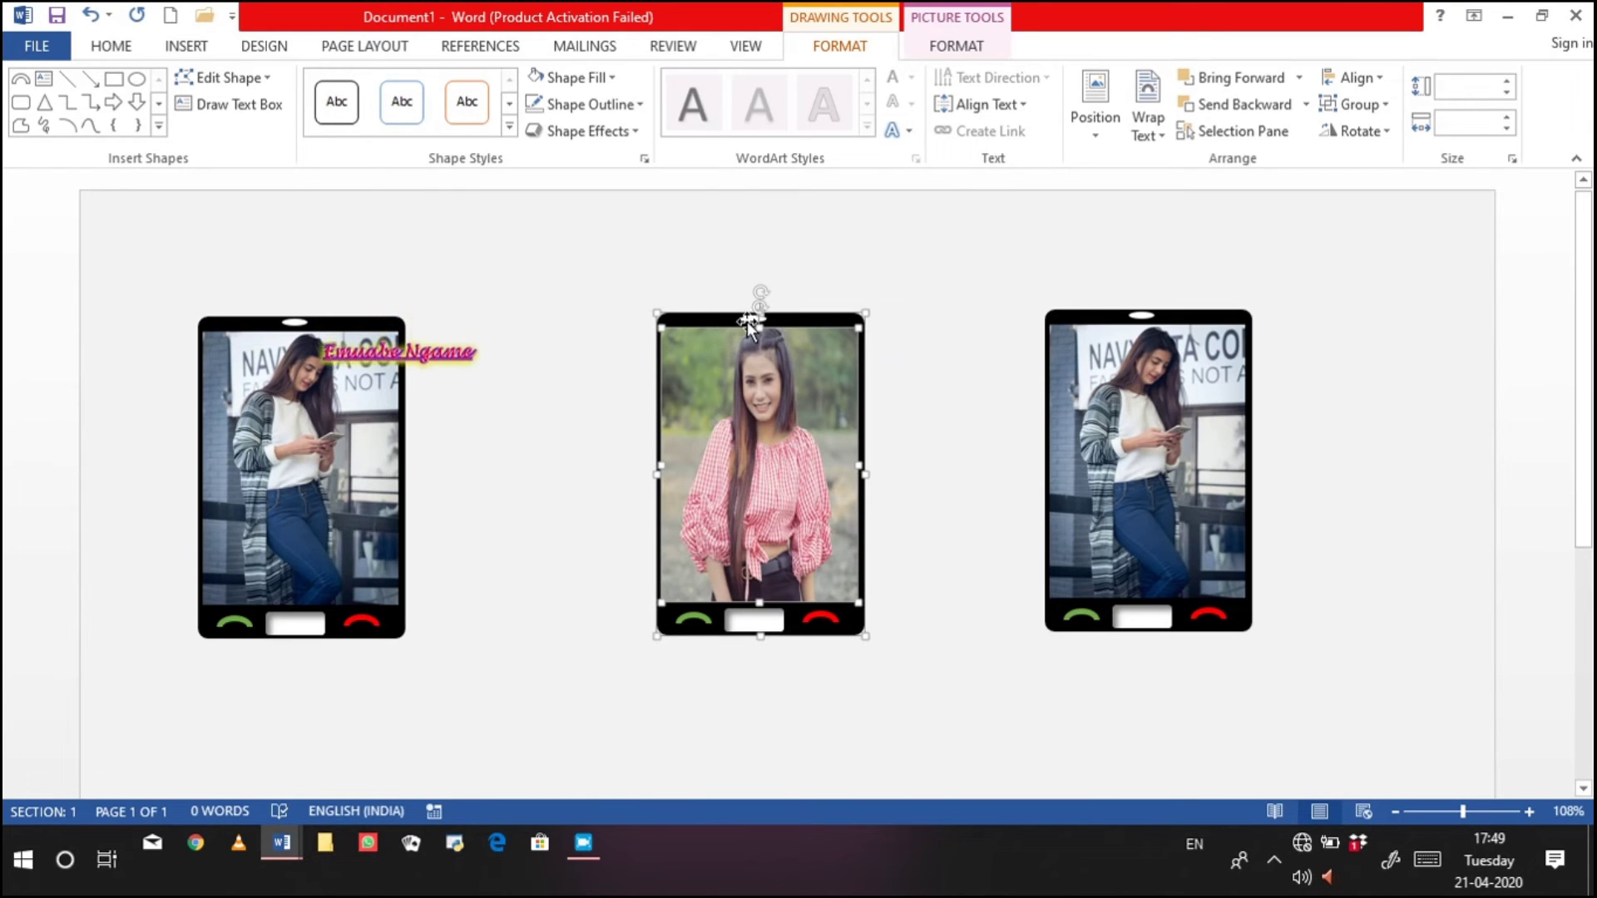
pyautogui.keyDown('shift'); pyautogui.click(693, 619); pyautogui.keyUp('shift')
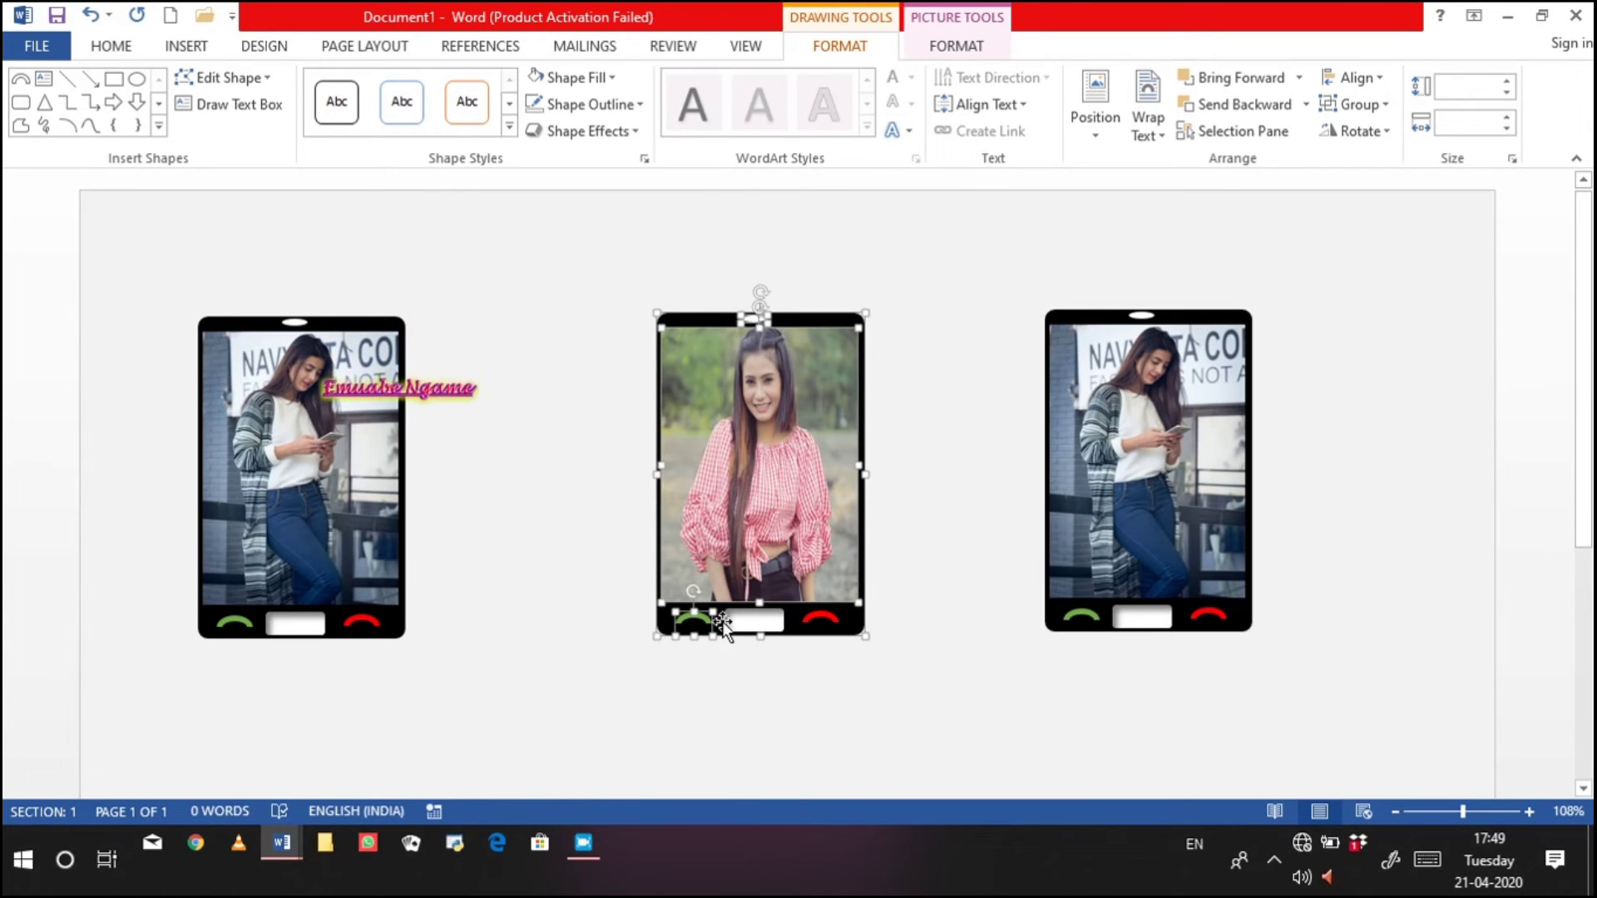
pyautogui.keyDown('shift'); pyautogui.click(753, 620); pyautogui.keyUp('shift')
pyautogui.keyDown('shift'); pyautogui.click(813, 620); pyautogui.keyUp('shift')
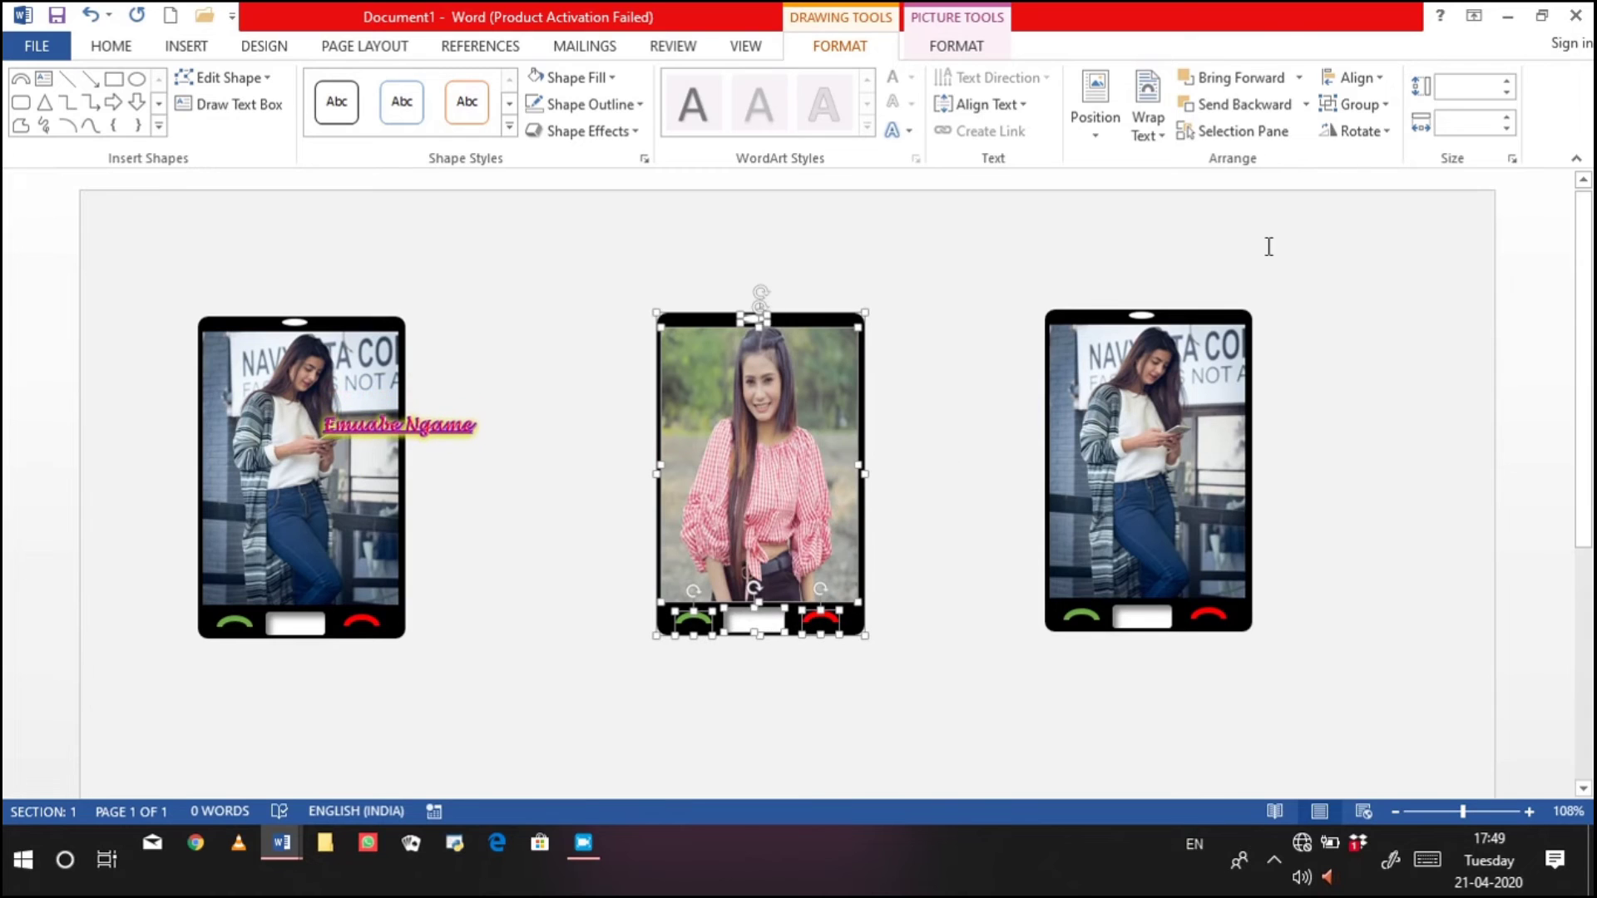
pyautogui.click(1391, 102)
pyautogui.click(1361, 143)
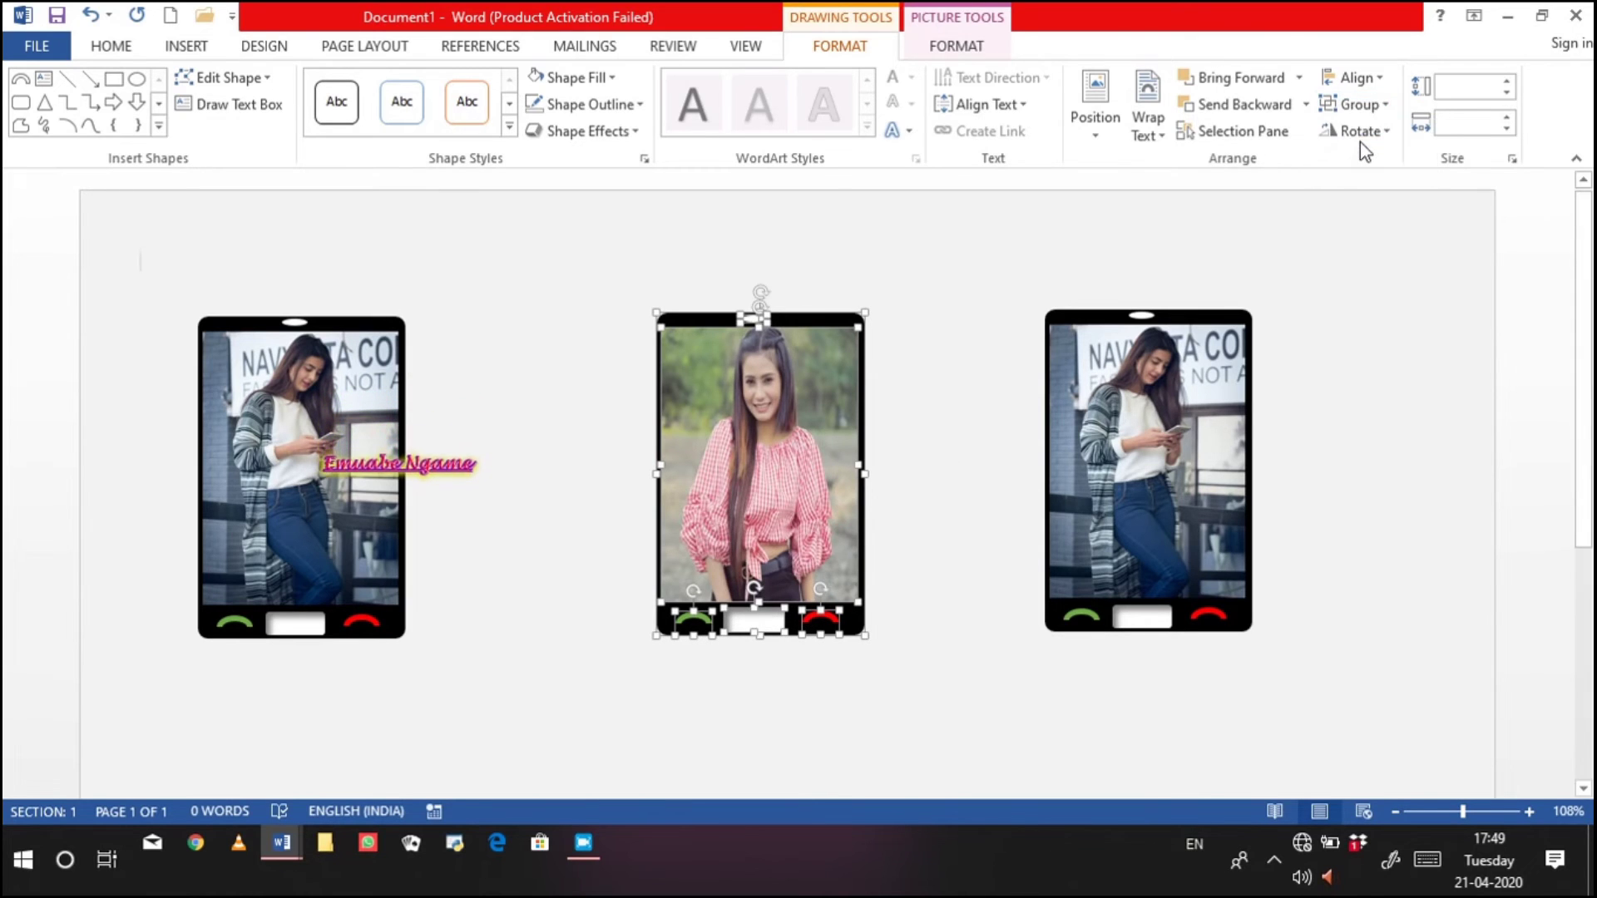
pyautogui.click(1408, 363)
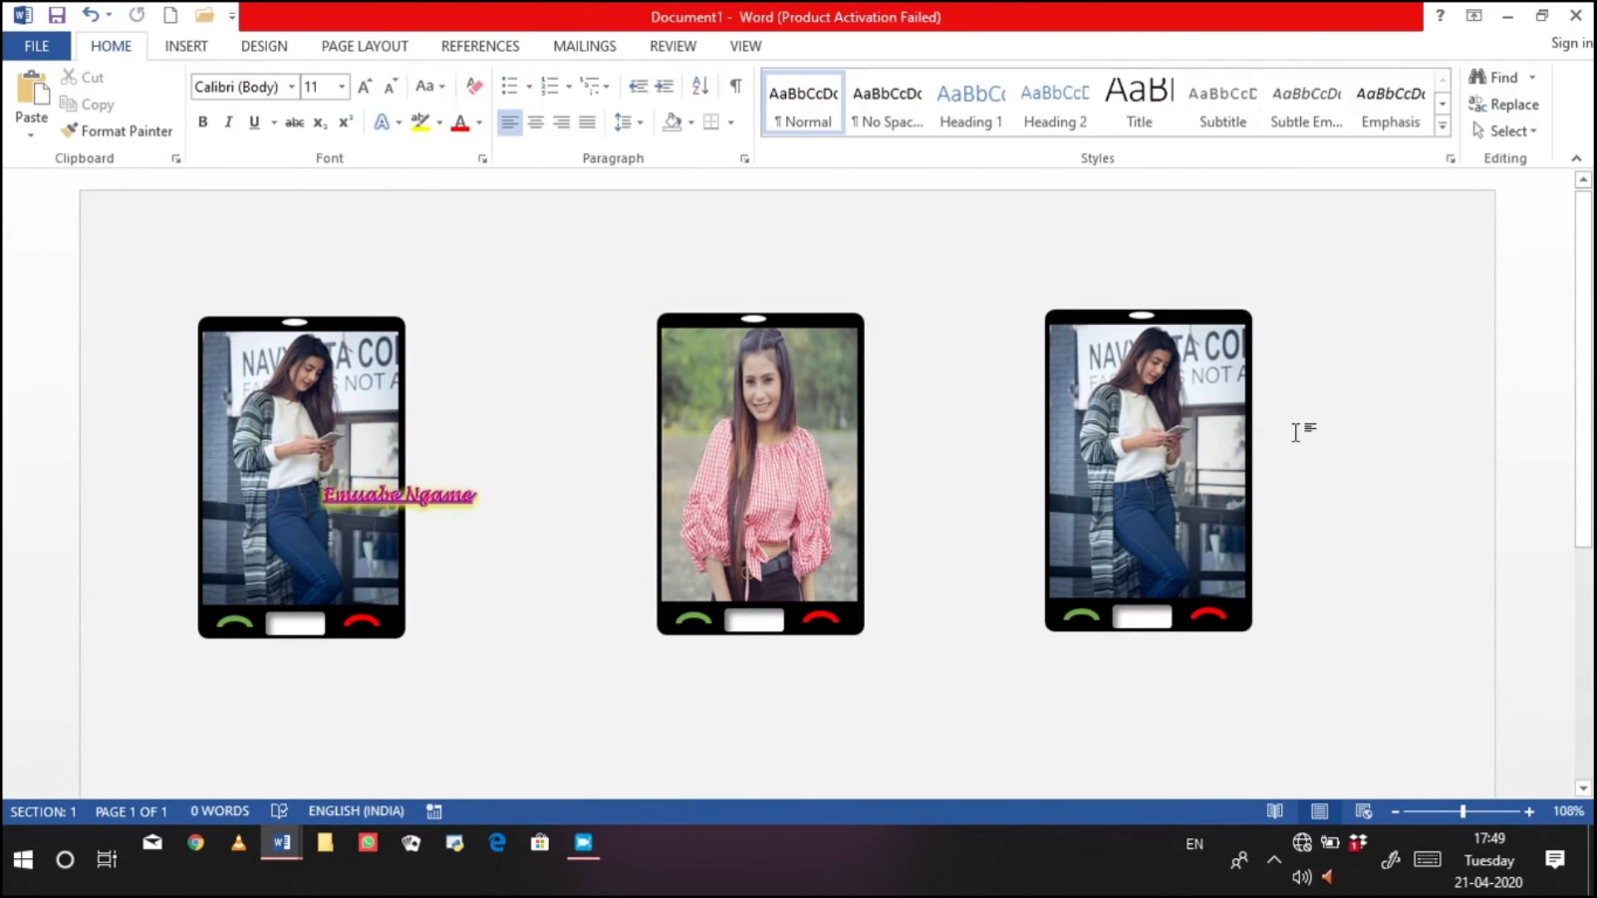
# Ungroup the phone at the right end of the row into its separate shapes
pyautogui.click(1149, 478)
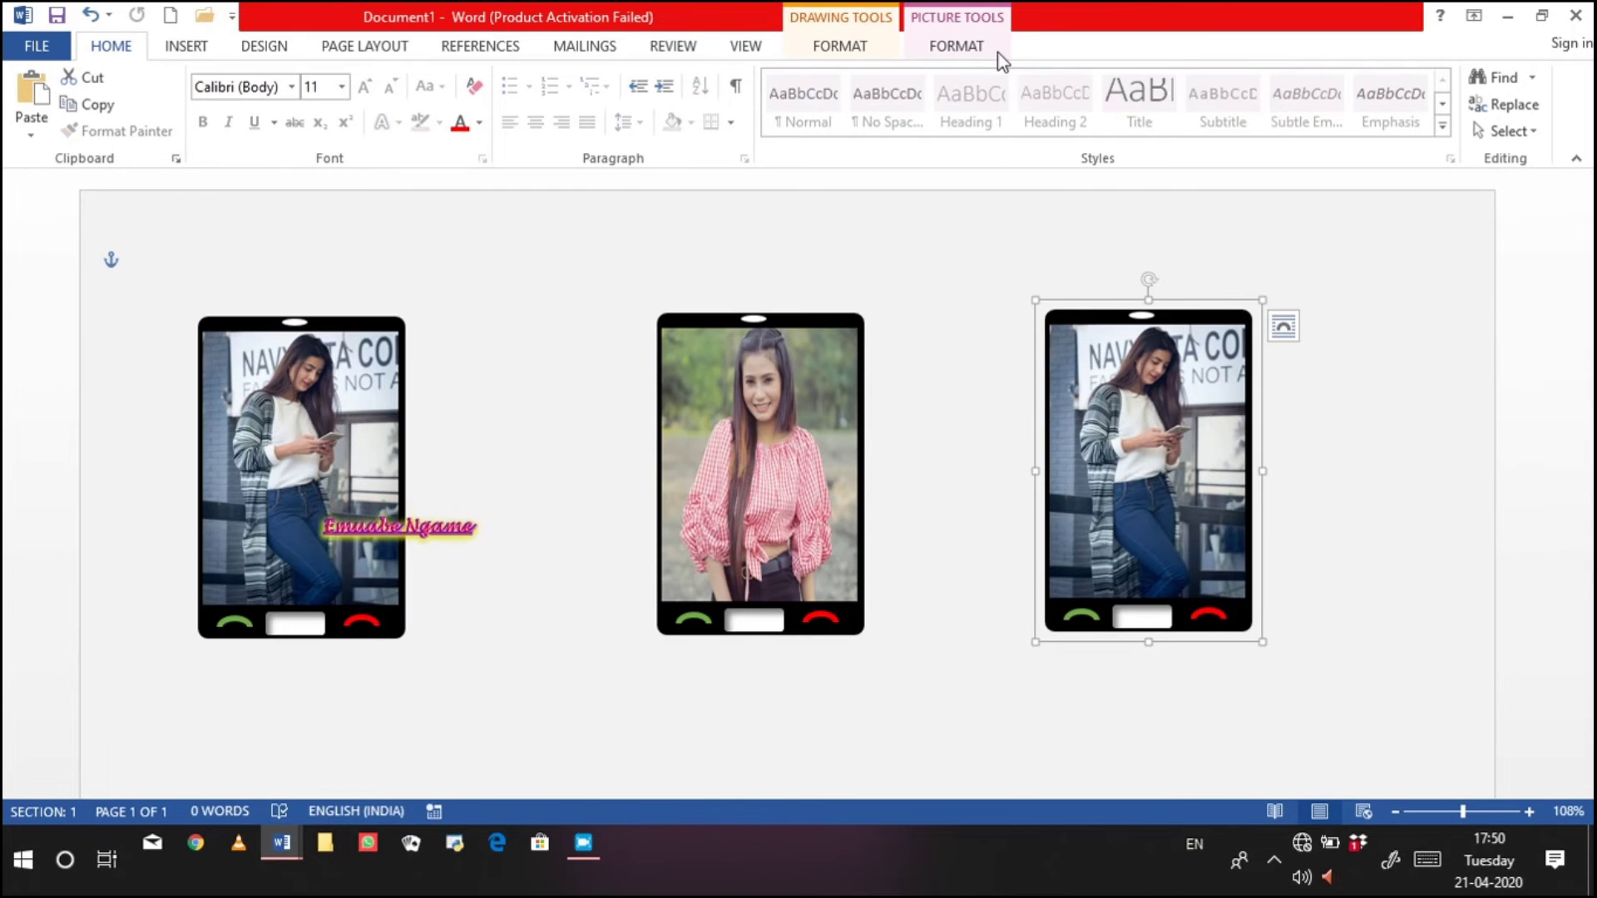
pyautogui.click(954, 48)
pyautogui.click(1297, 104)
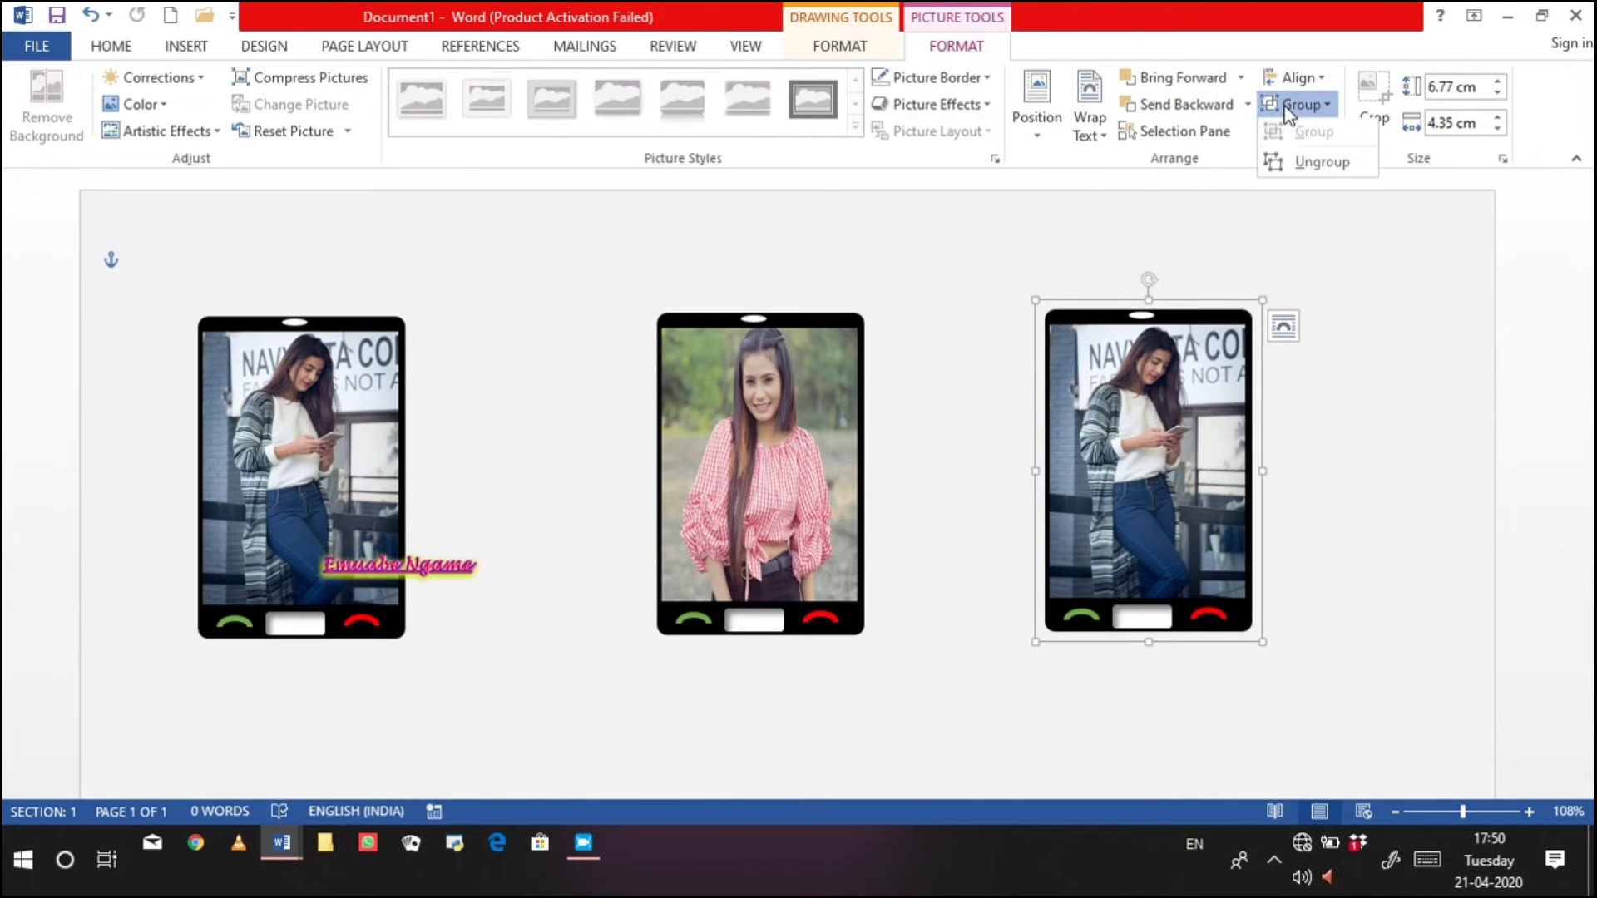
pyautogui.click(1293, 162)
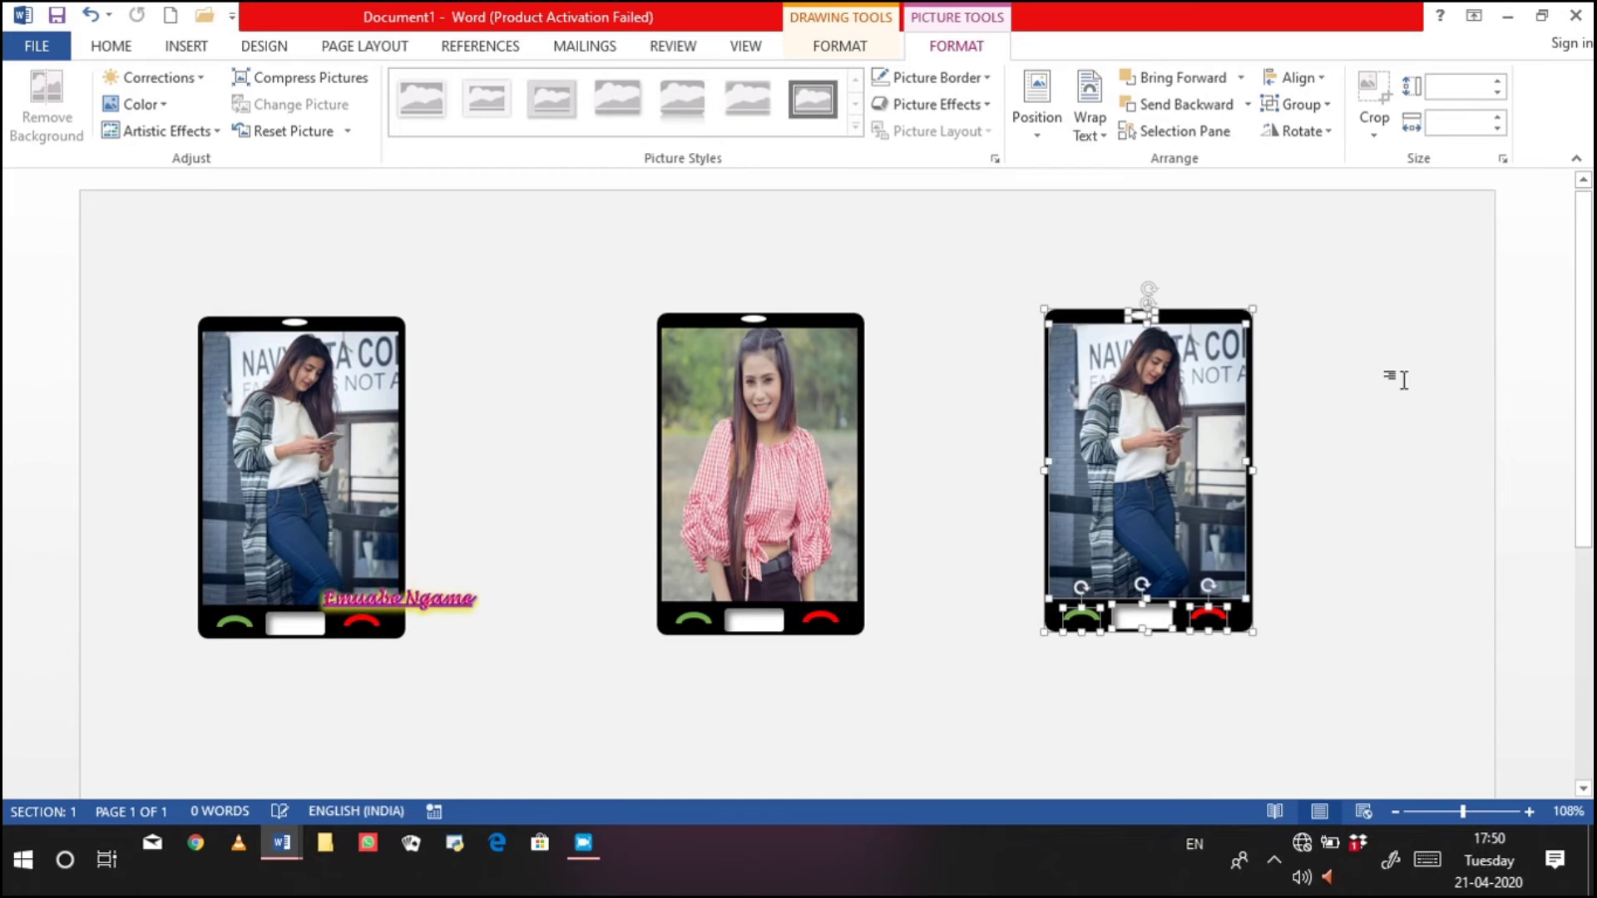
pyautogui.click(1397, 374)
pyautogui.doubleClick(1197, 425)
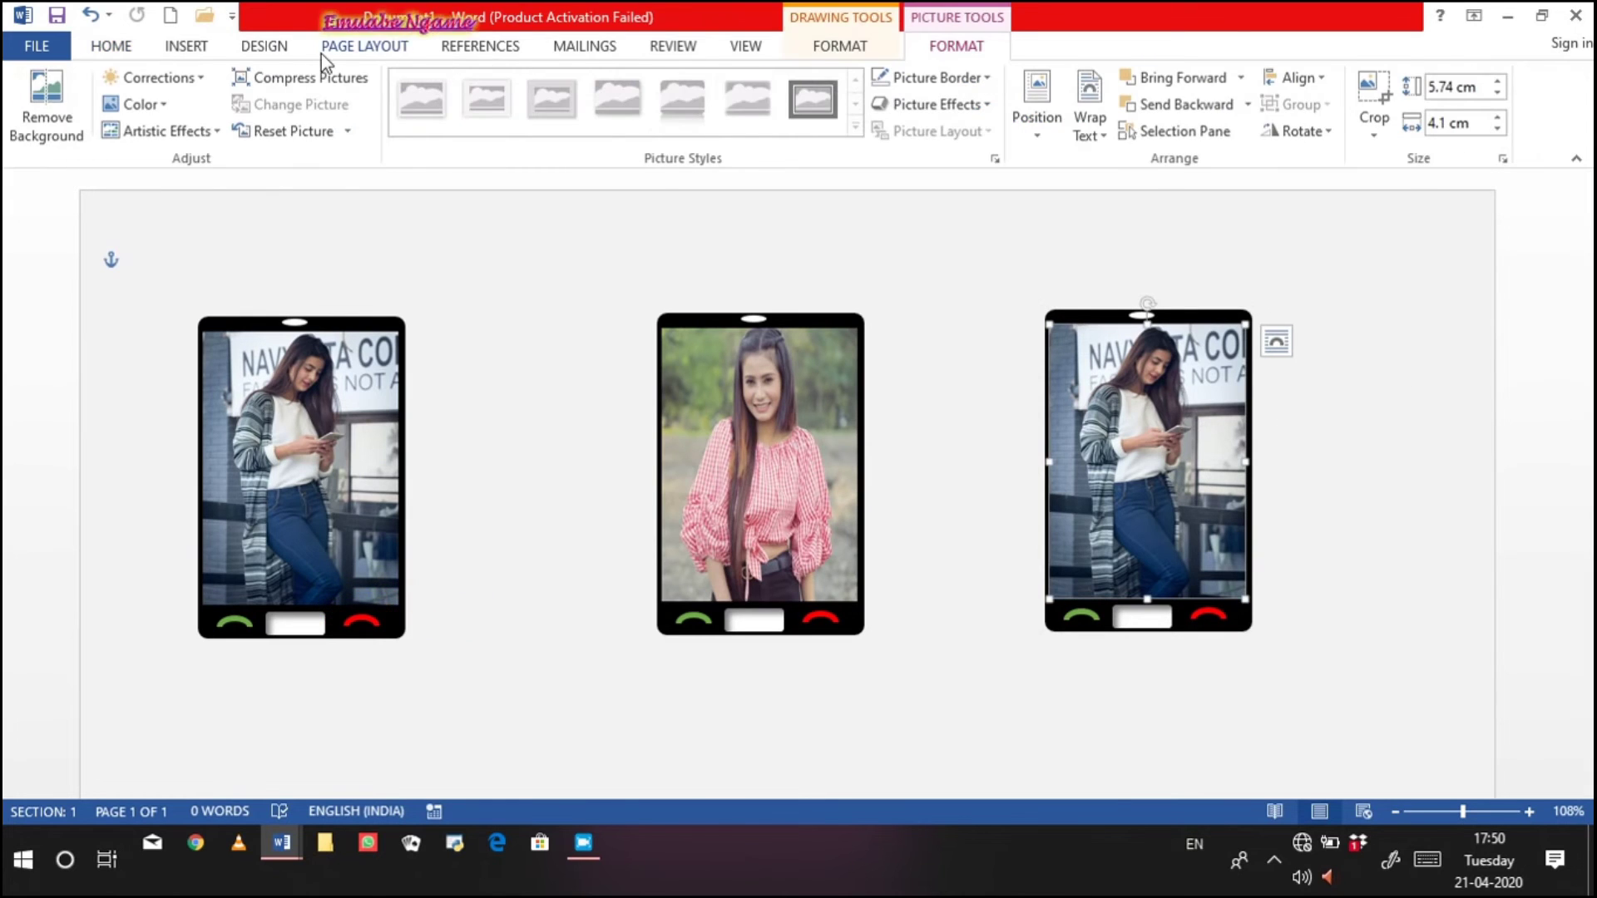
pyautogui.click(865, 52)
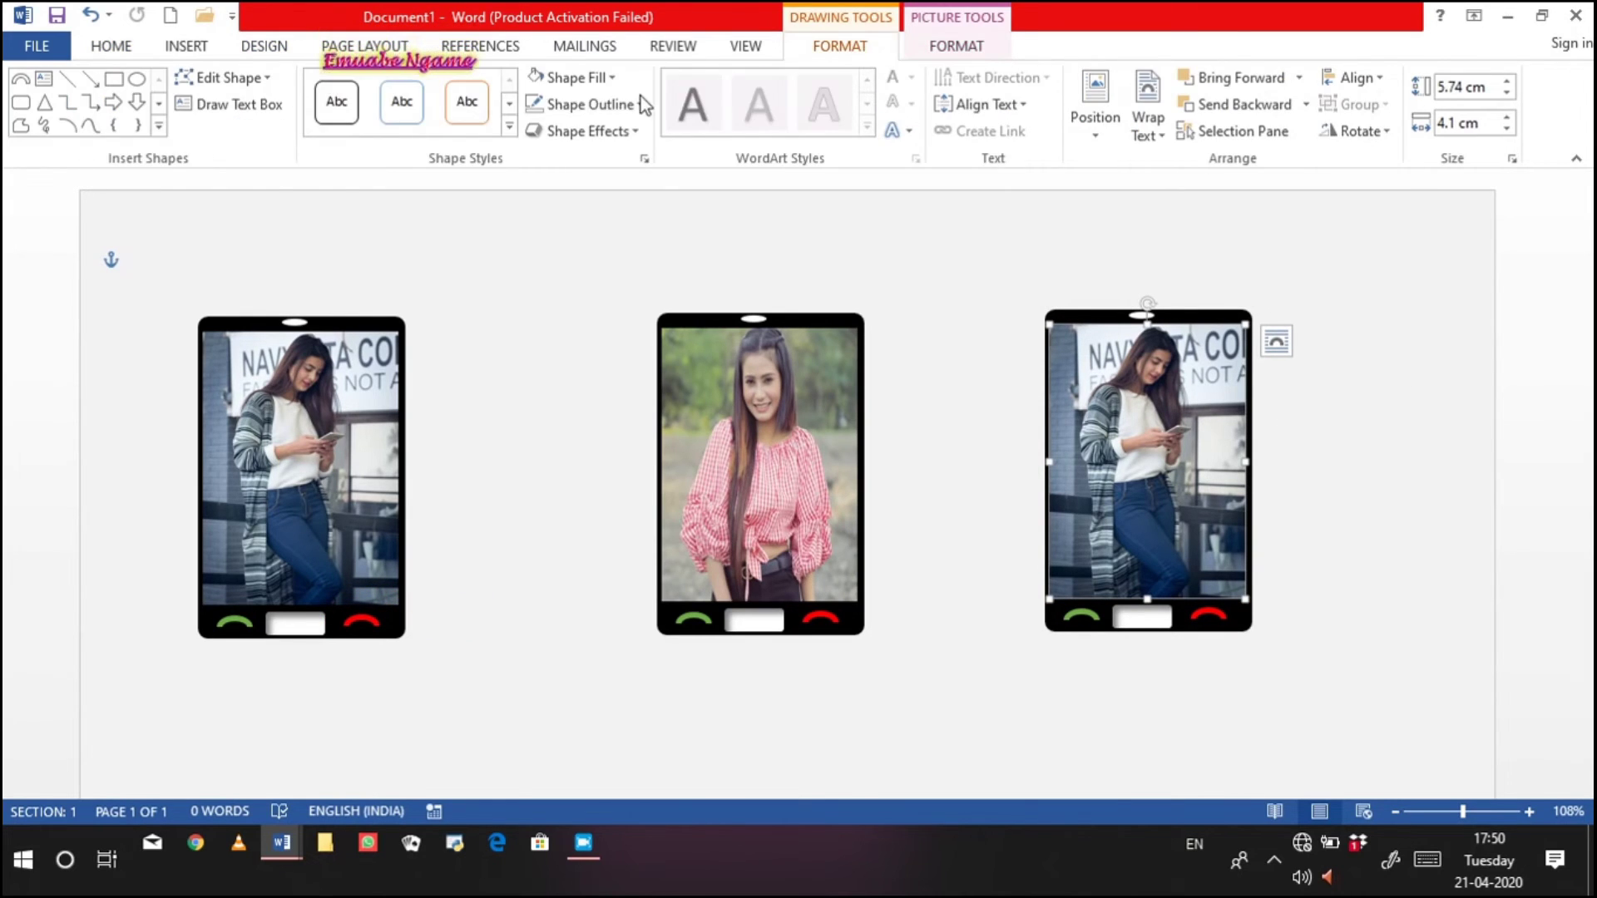
pyautogui.click(602, 80)
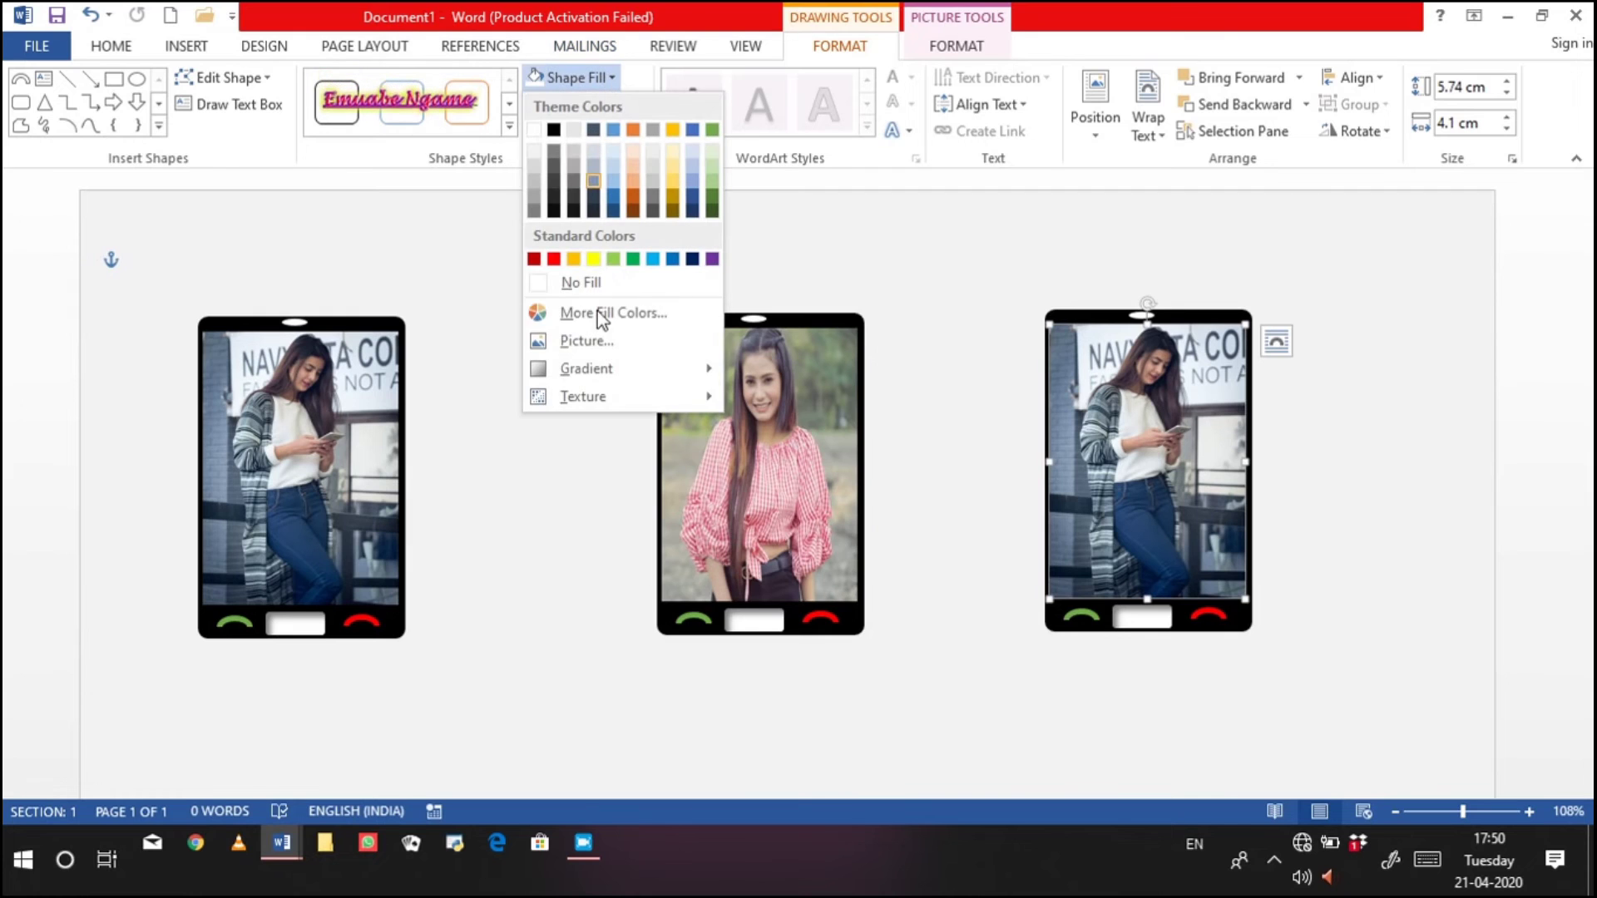
pyautogui.click(597, 351)
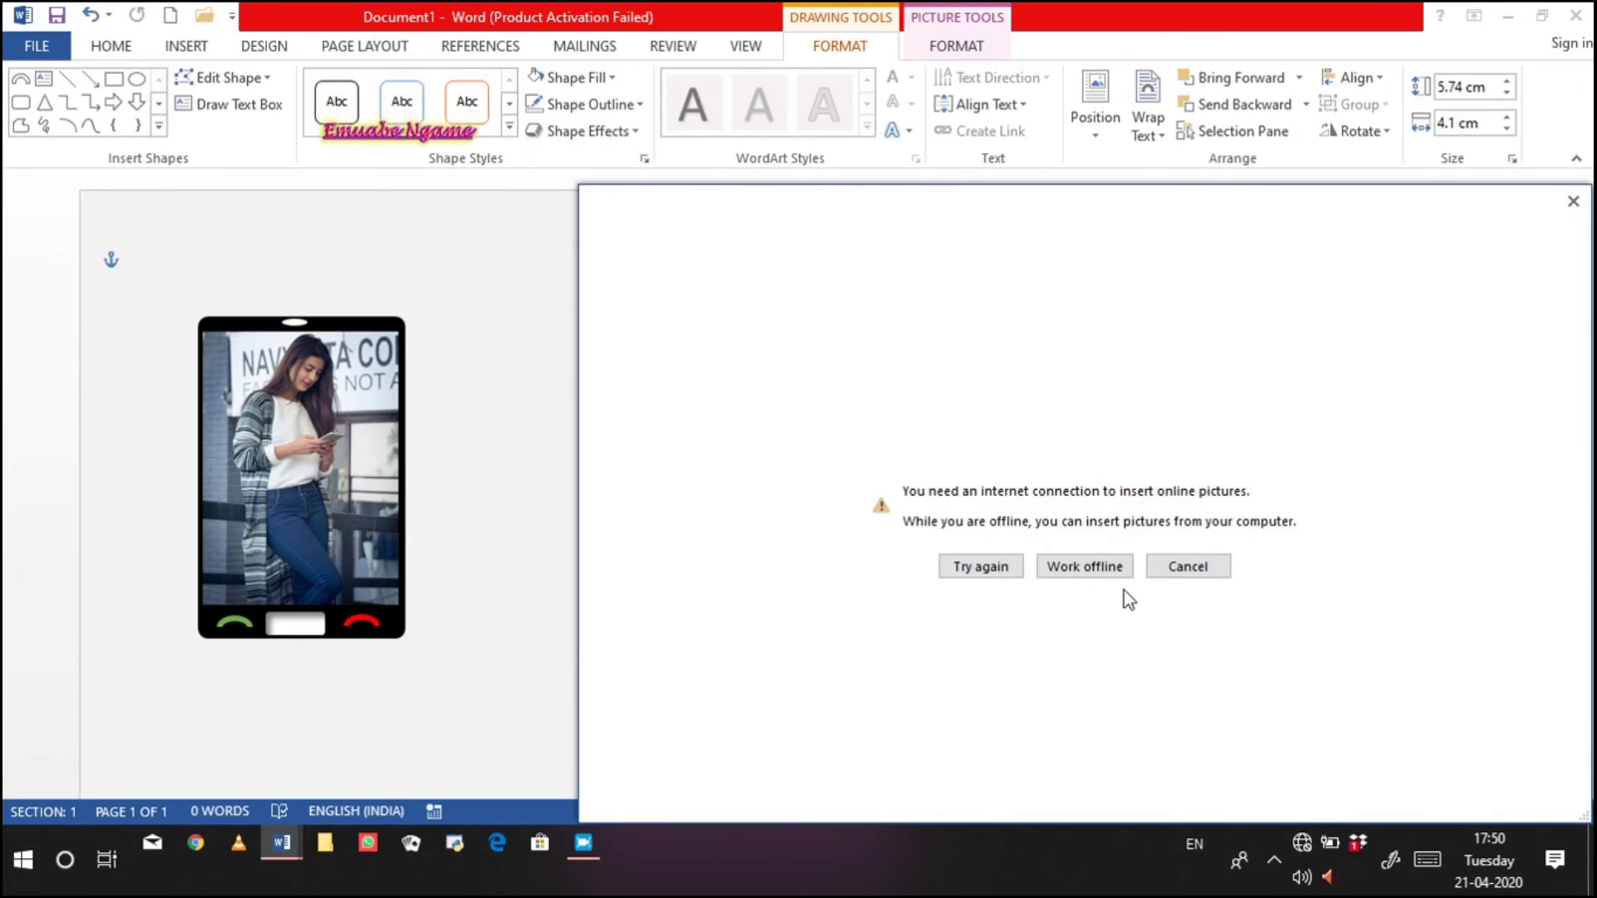
pyautogui.click(1088, 567)
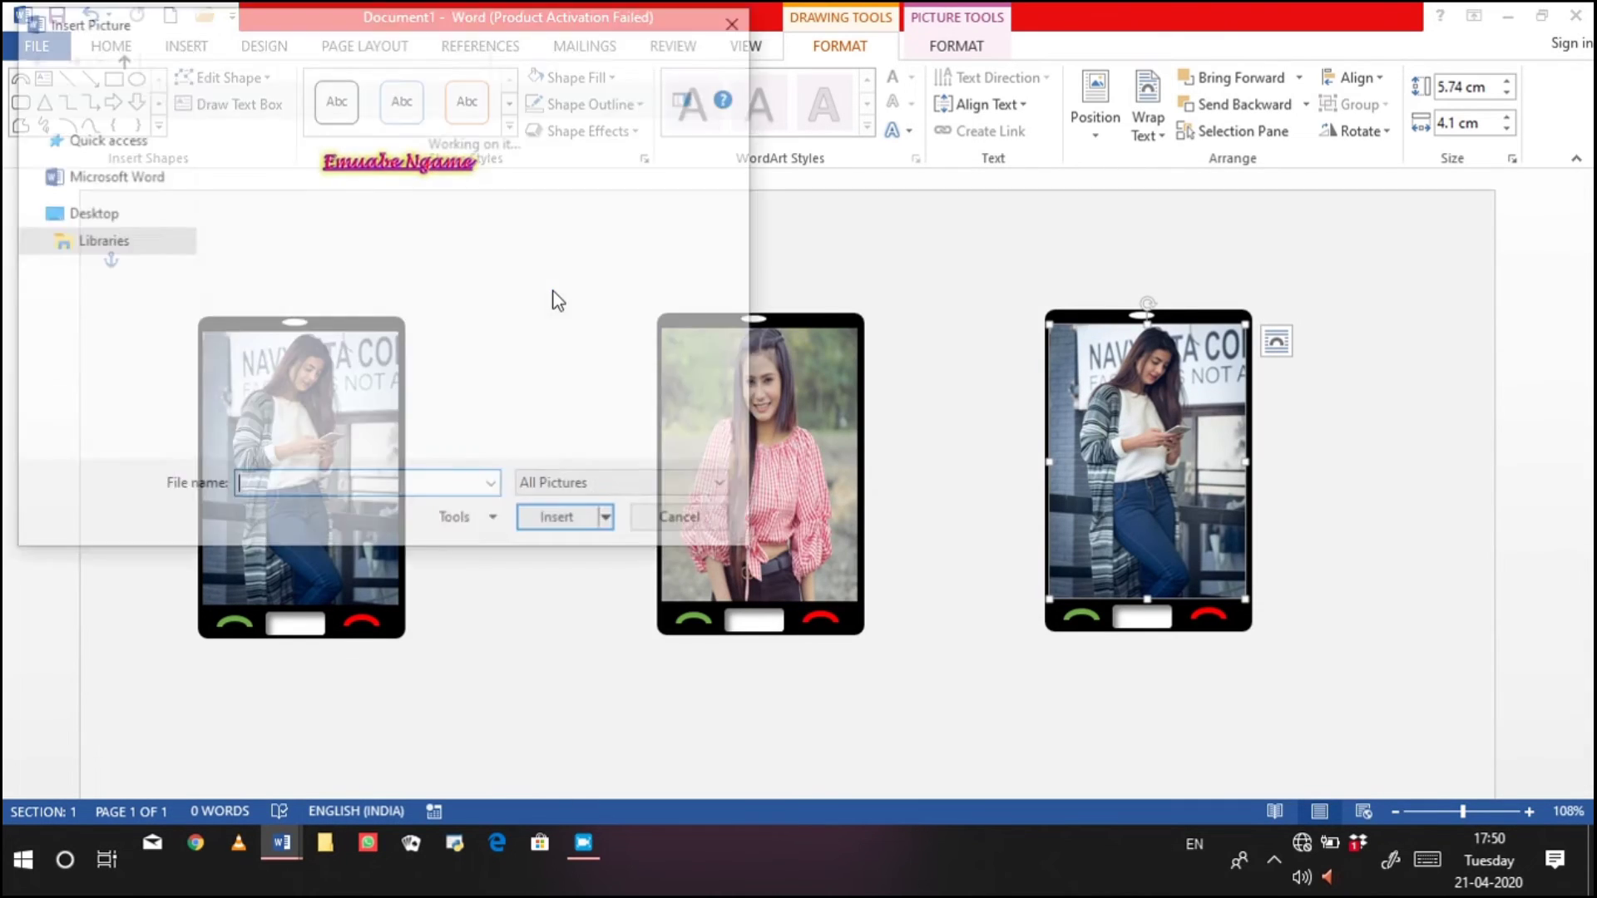
pyautogui.scroll(-2, 468, 310)
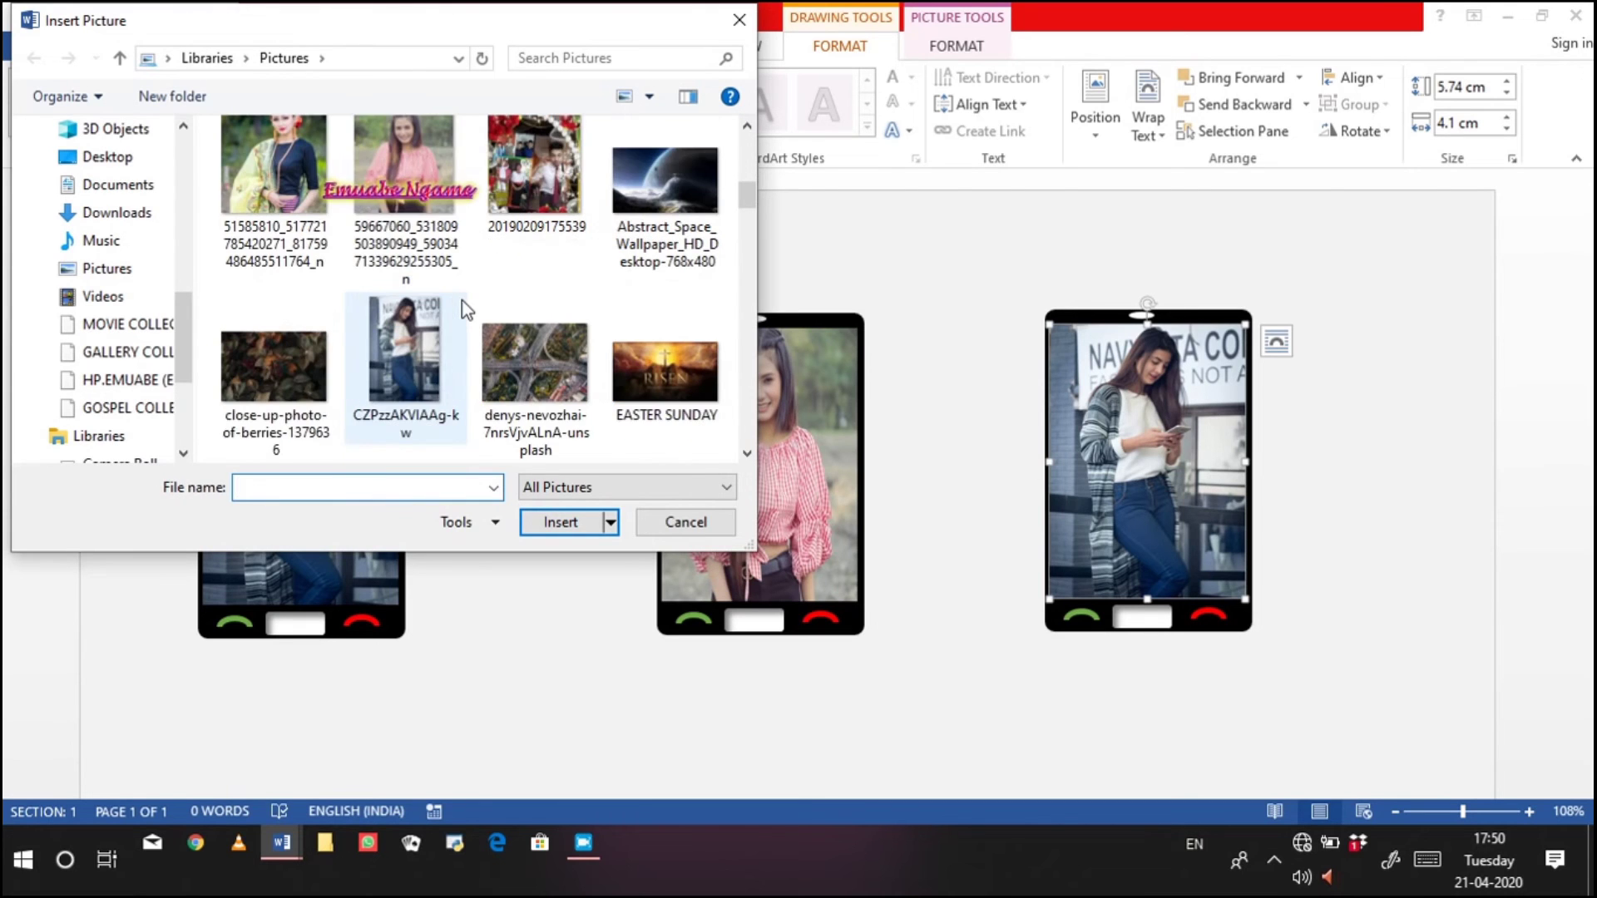
pyautogui.click(287, 199)
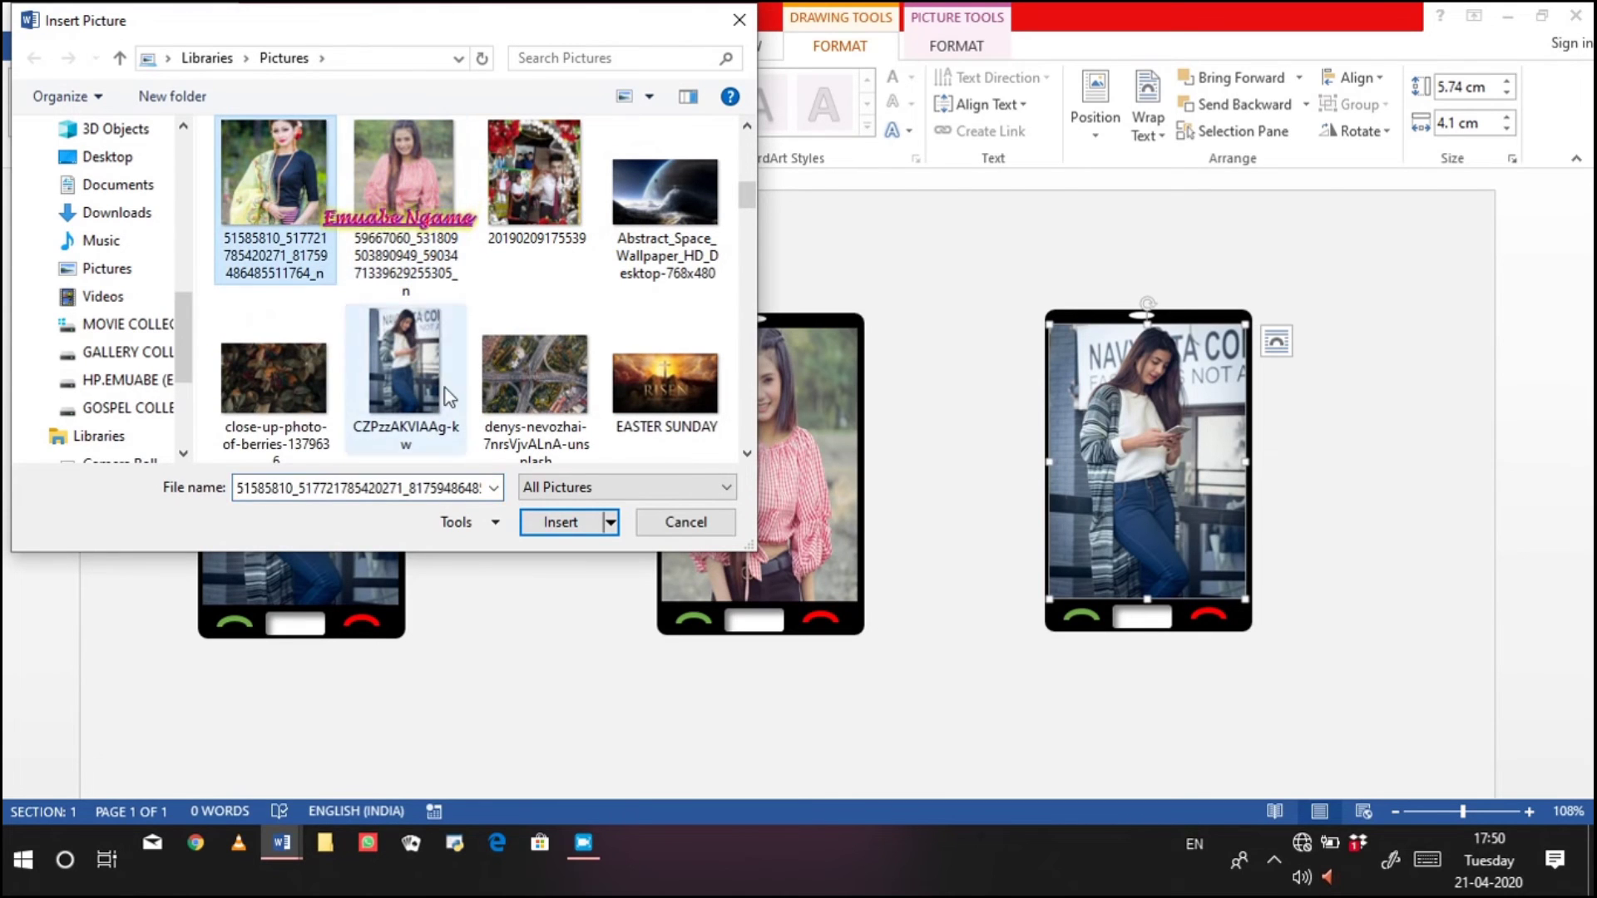
pyautogui.click(569, 522)
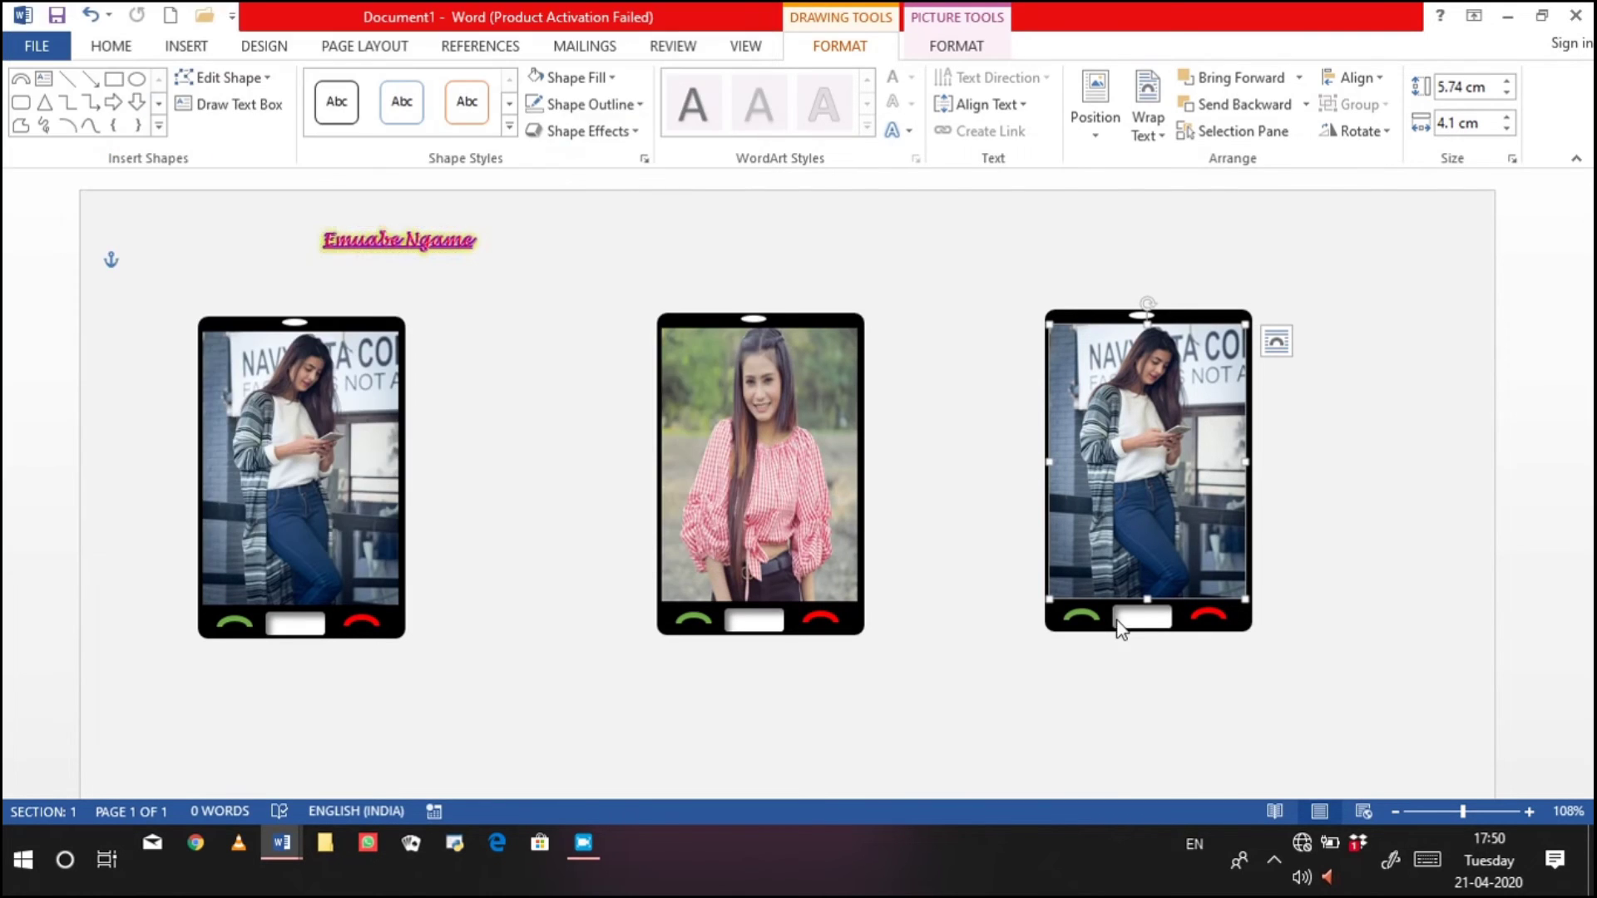
pyautogui.click(1321, 459)
# Group the right phone's screen, earpiece oval, both call keys, home button and body into one object
pyautogui.click(1138, 383)
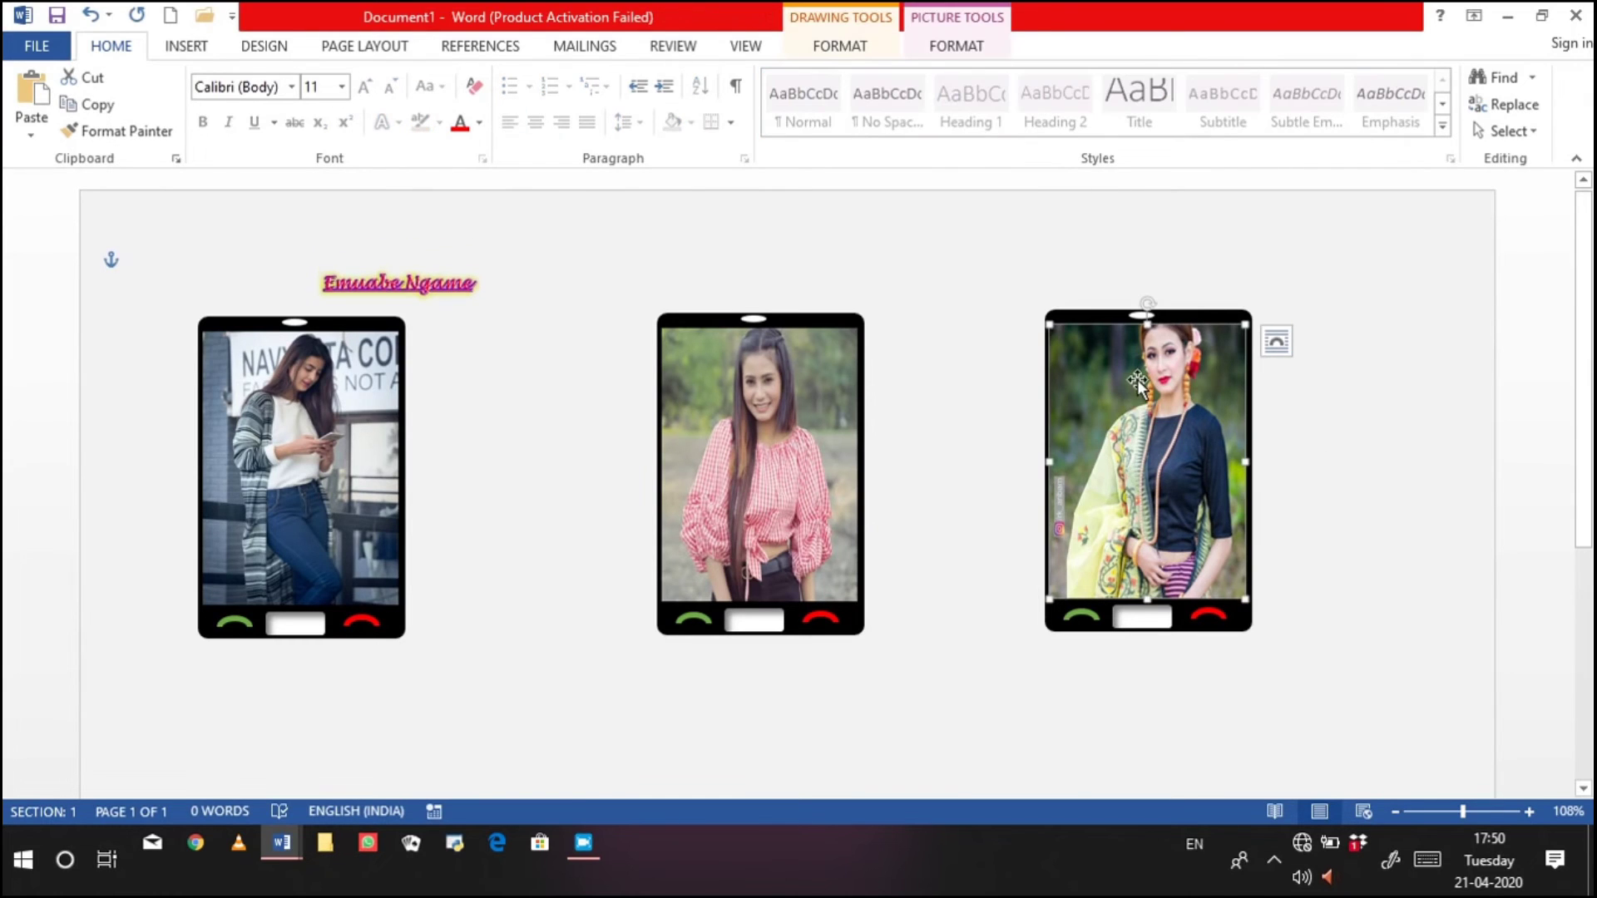
pyautogui.keyDown('shift'); pyautogui.click(1102, 324); pyautogui.keyUp('shift')
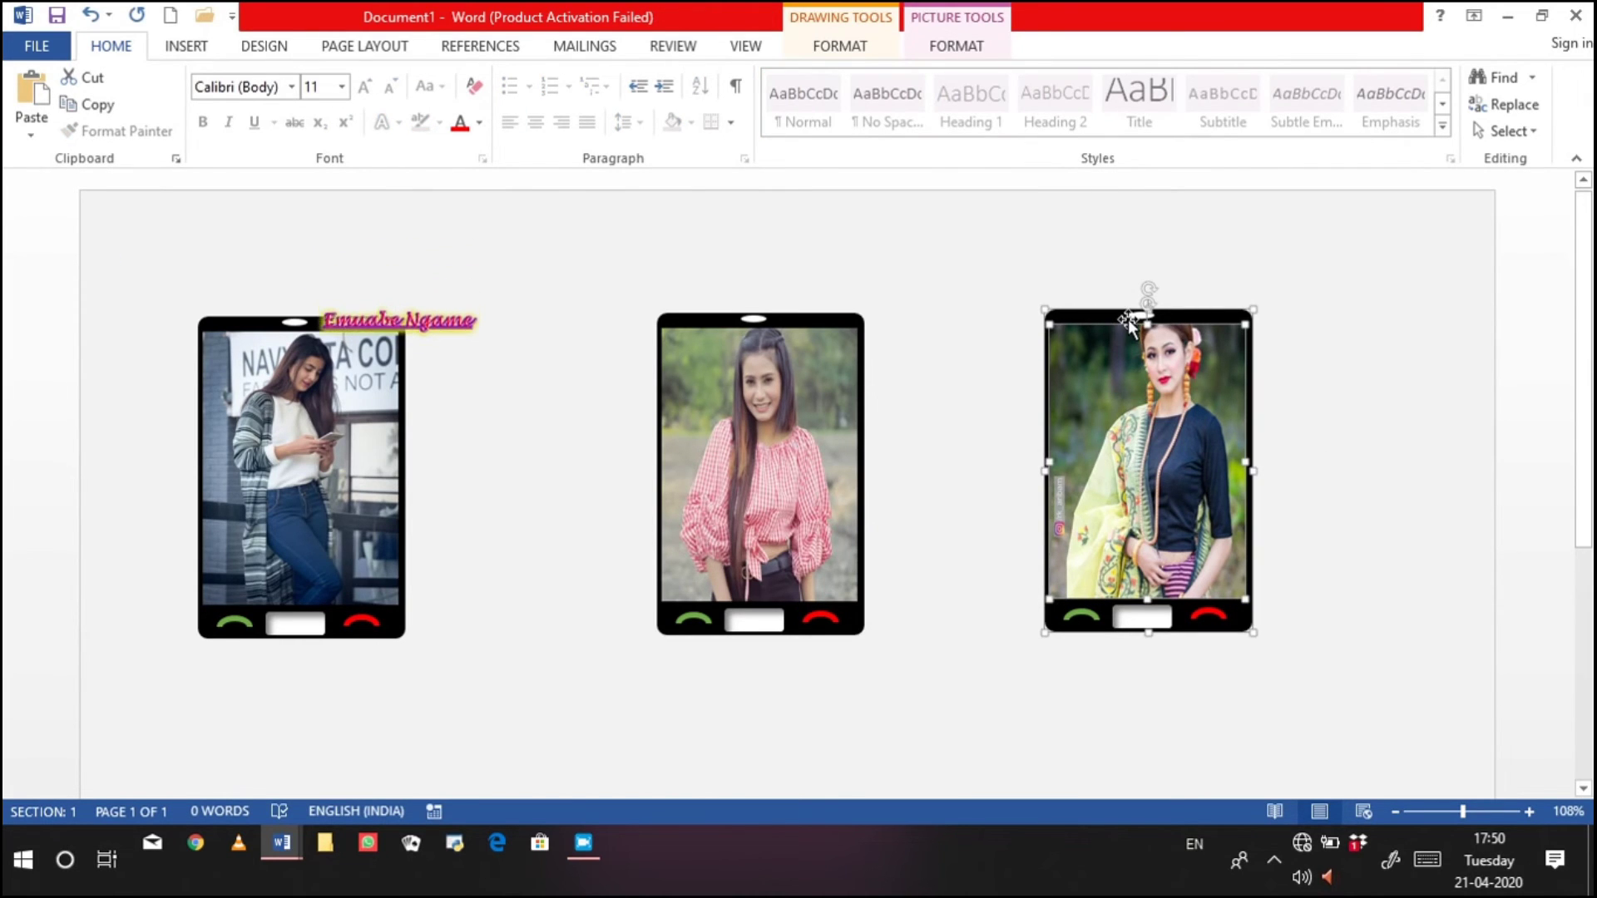
pyautogui.keyDown('shift'); pyautogui.click(1098, 618); pyautogui.keyUp('shift')
pyautogui.keyDown('shift'); pyautogui.click(1119, 618); pyautogui.keyUp('shift')
pyautogui.keyDown('shift'); pyautogui.click(1230, 618); pyautogui.keyUp('shift')
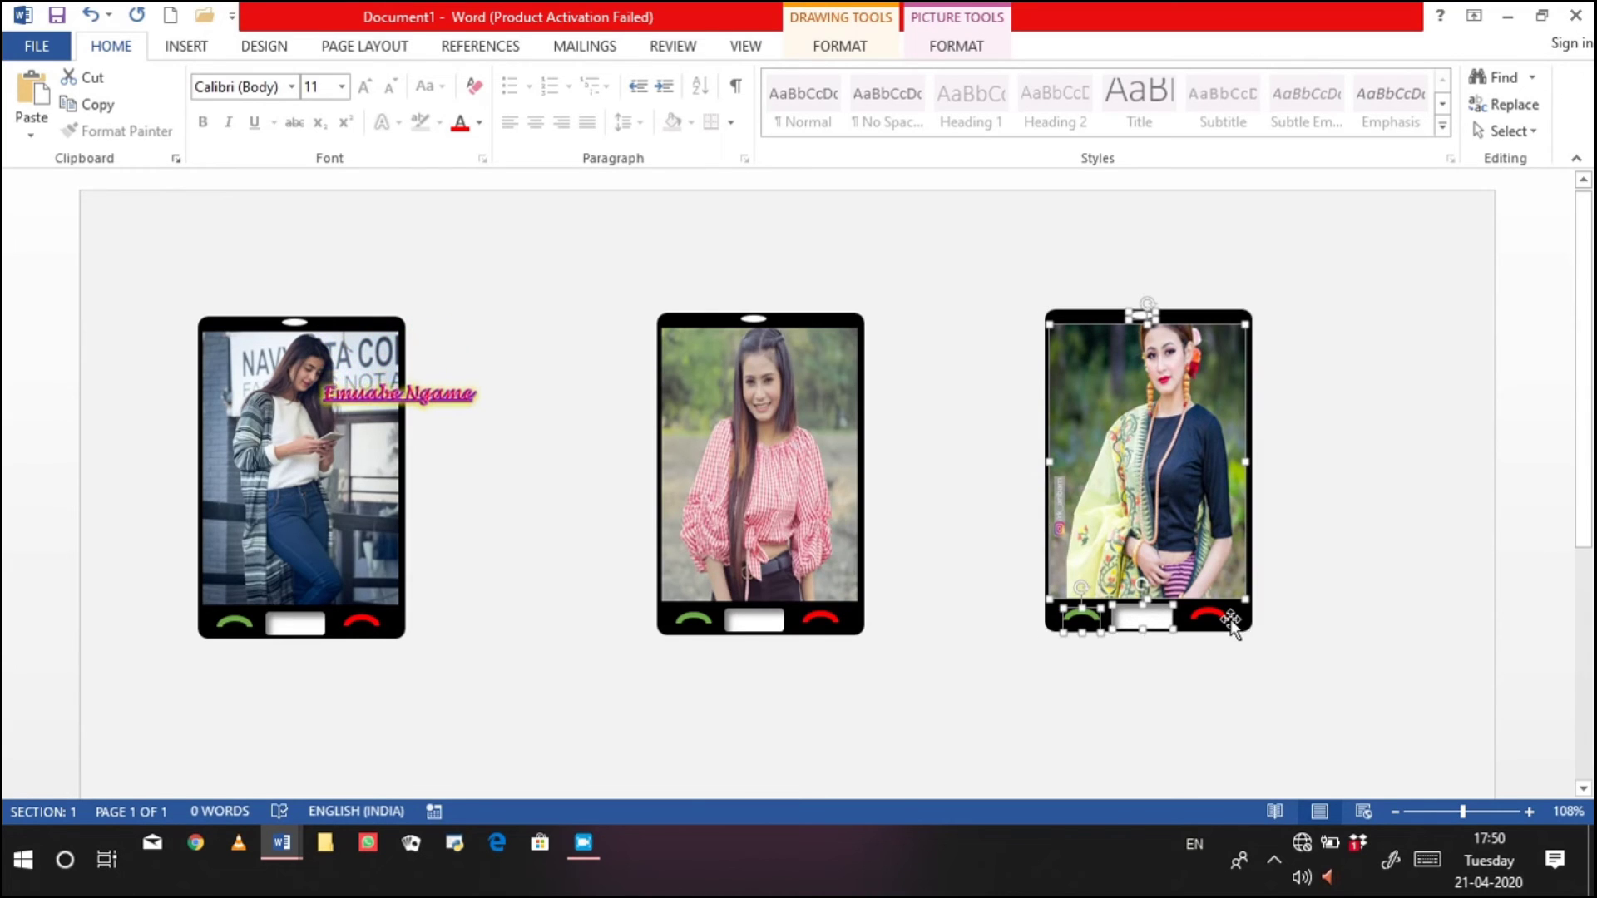
pyautogui.keyDown('shift'); pyautogui.click(1095, 316); pyautogui.keyUp('shift')
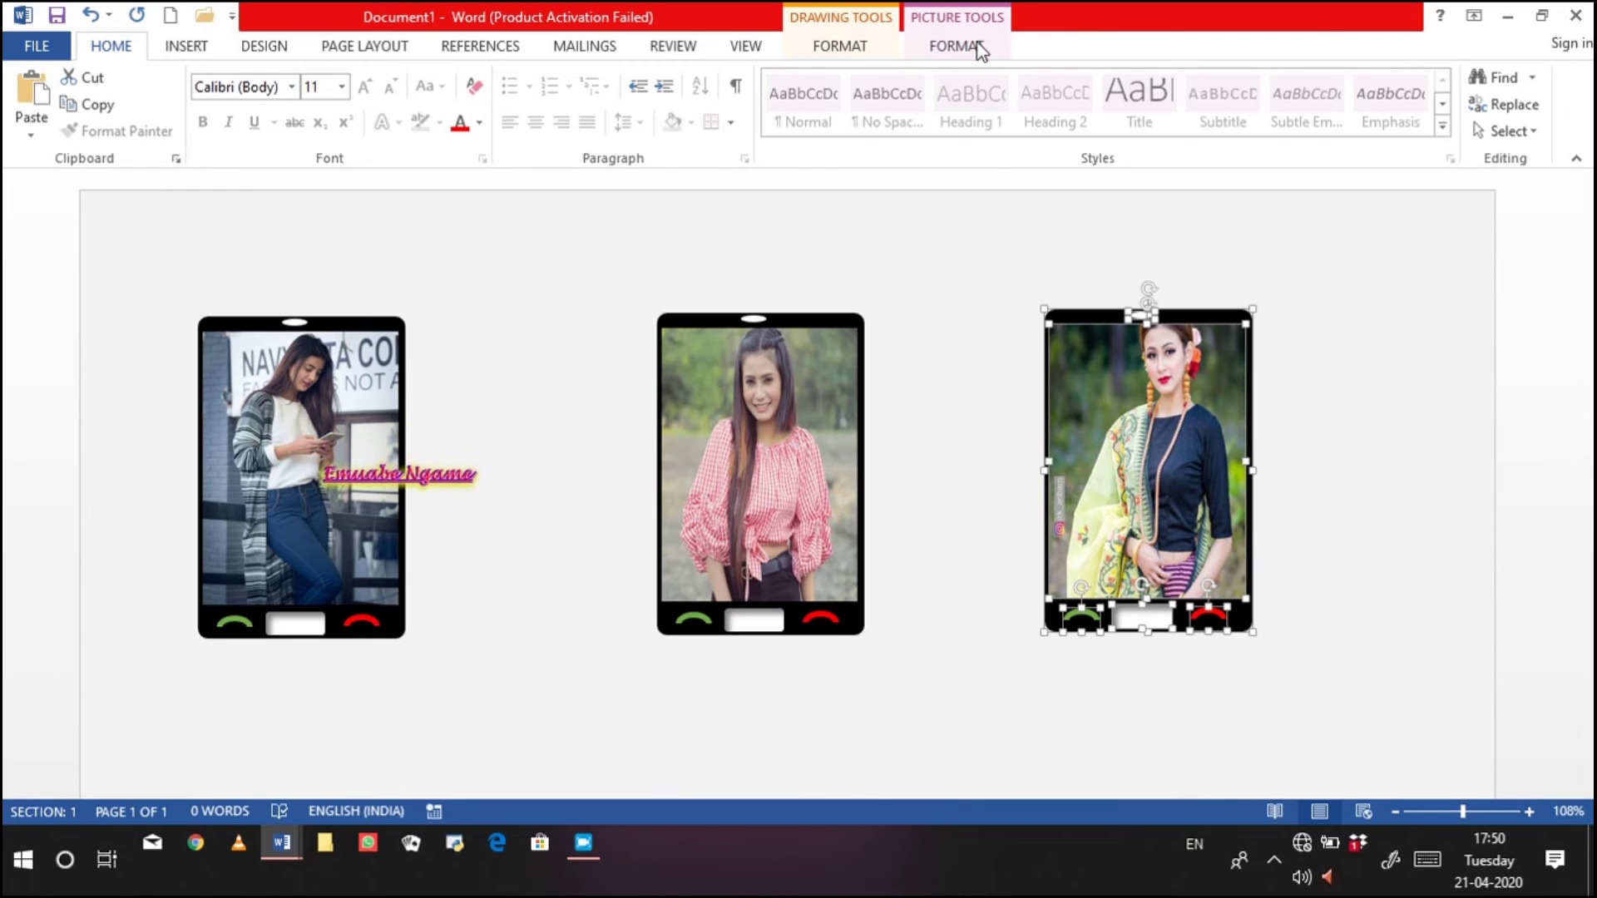
pyautogui.click(956, 46)
pyautogui.click(1298, 104)
pyautogui.click(1299, 131)
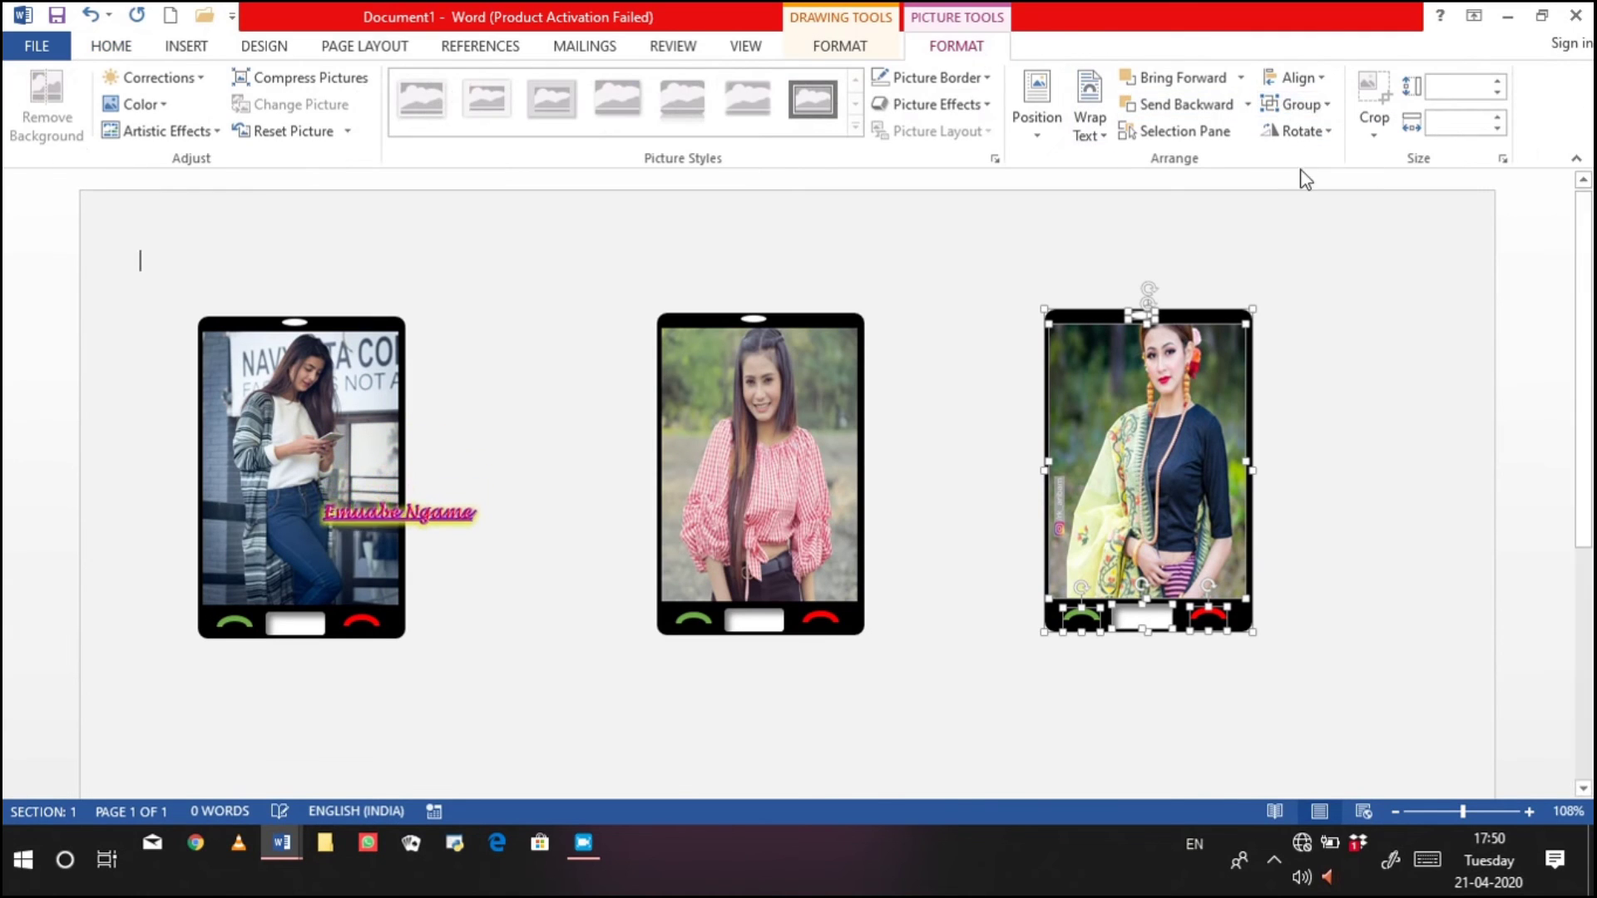
pyautogui.click(1305, 378)
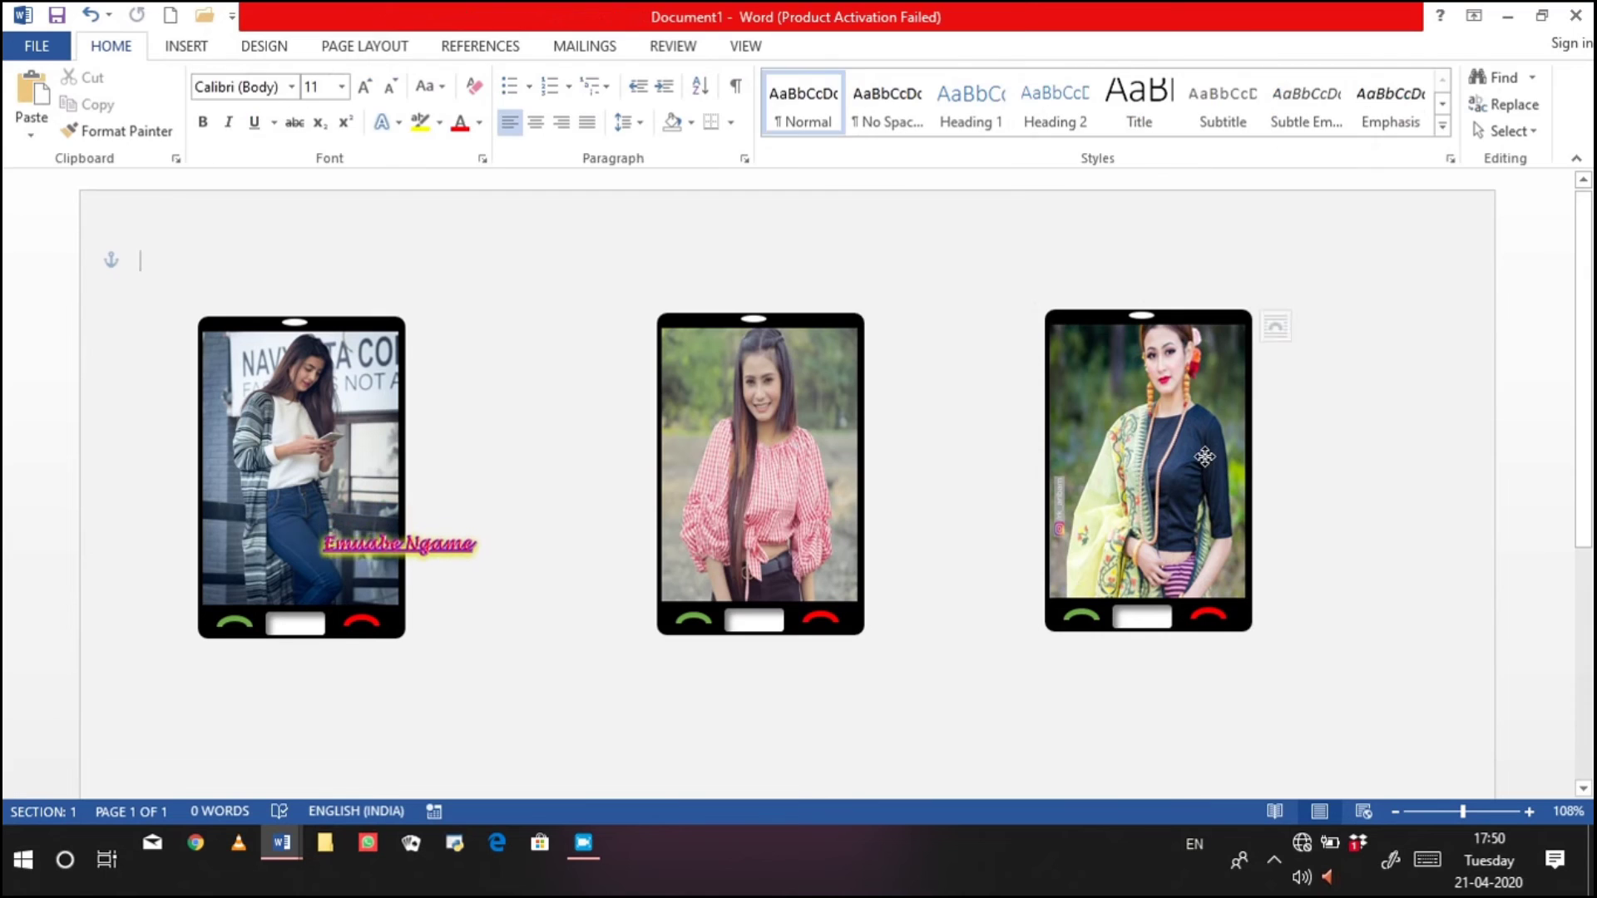
# Apply a parallel 3-D rotation effect to the right phone so it turns slightly and slants upward to the right
pyautogui.click(1205, 457)
pyautogui.click(1309, 424)
pyautogui.click(1198, 454)
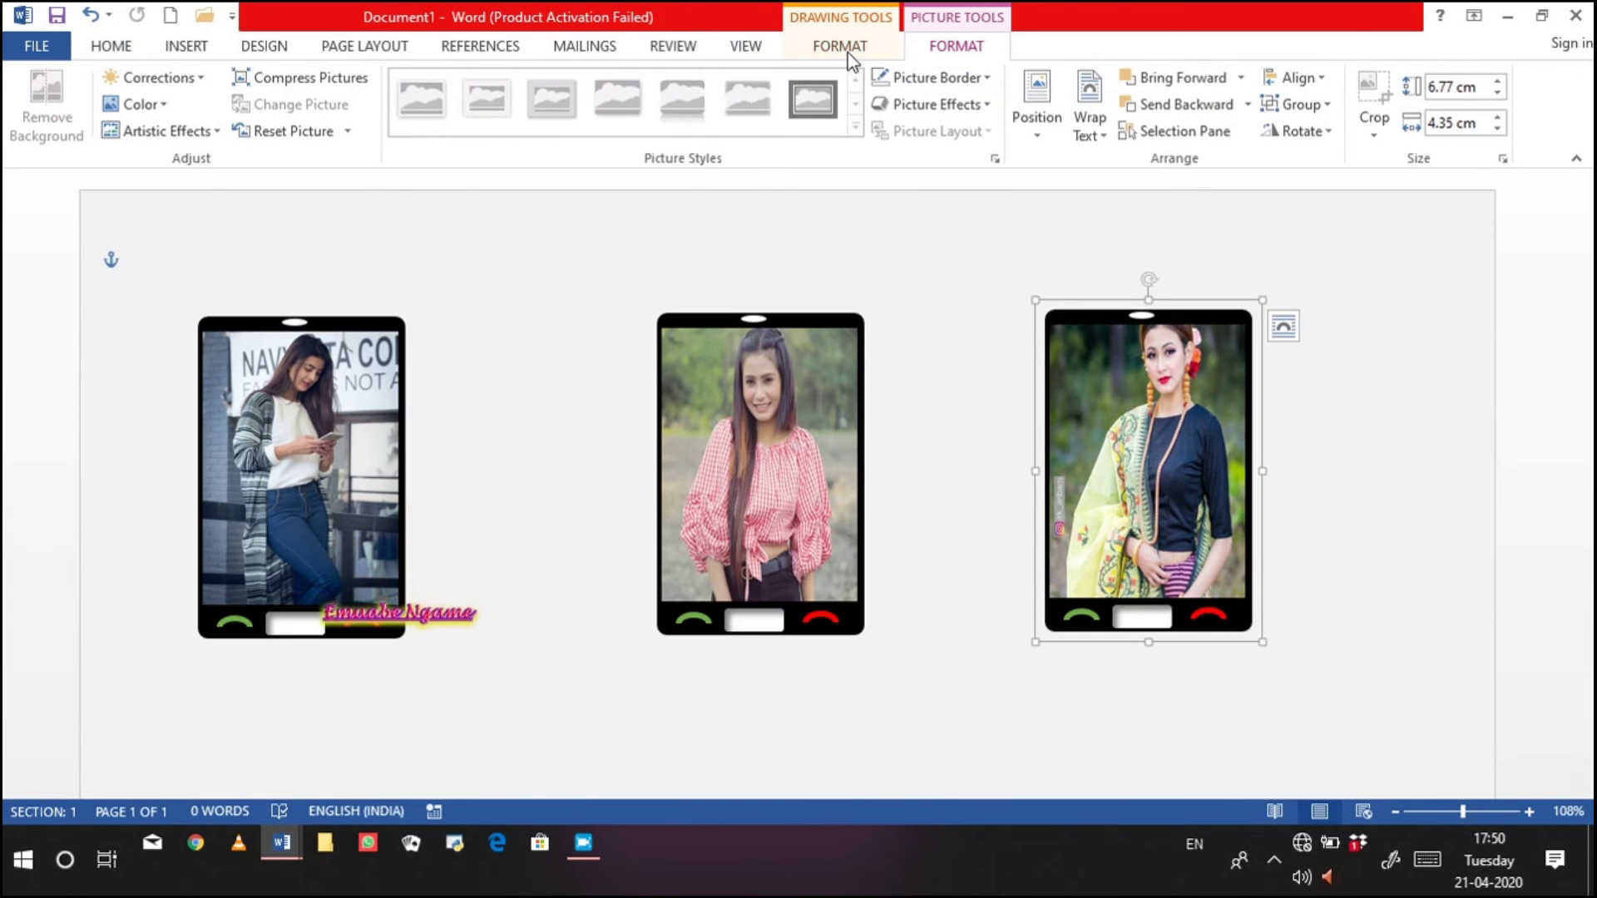
pyautogui.click(847, 52)
pyautogui.click(626, 138)
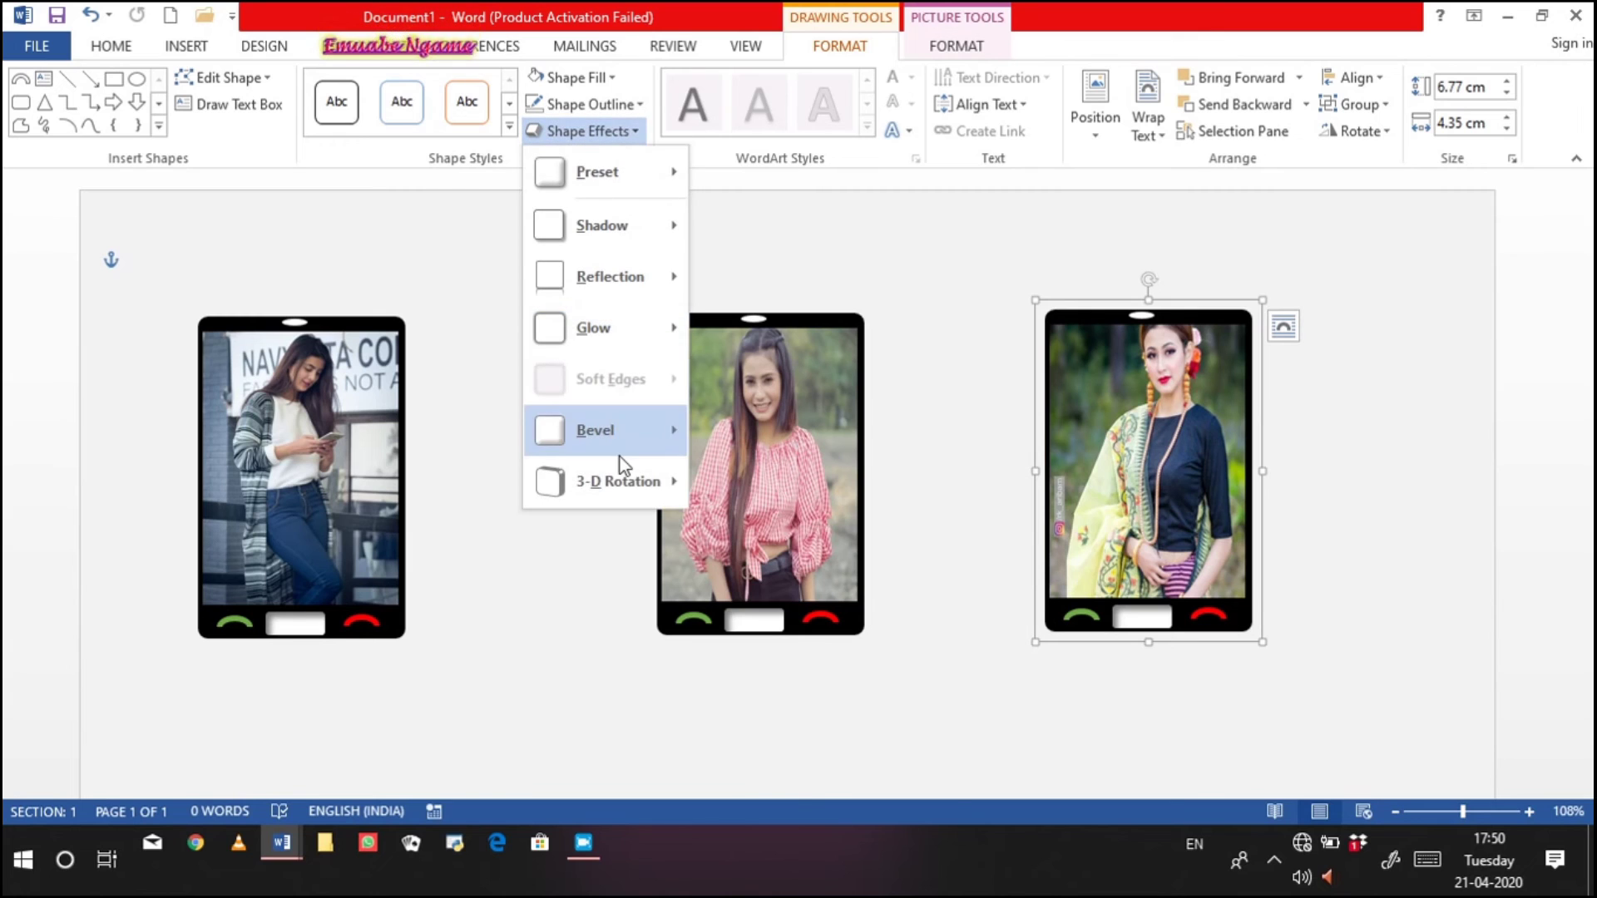
pyautogui.moveTo(665, 482)
pyautogui.click(787, 370)
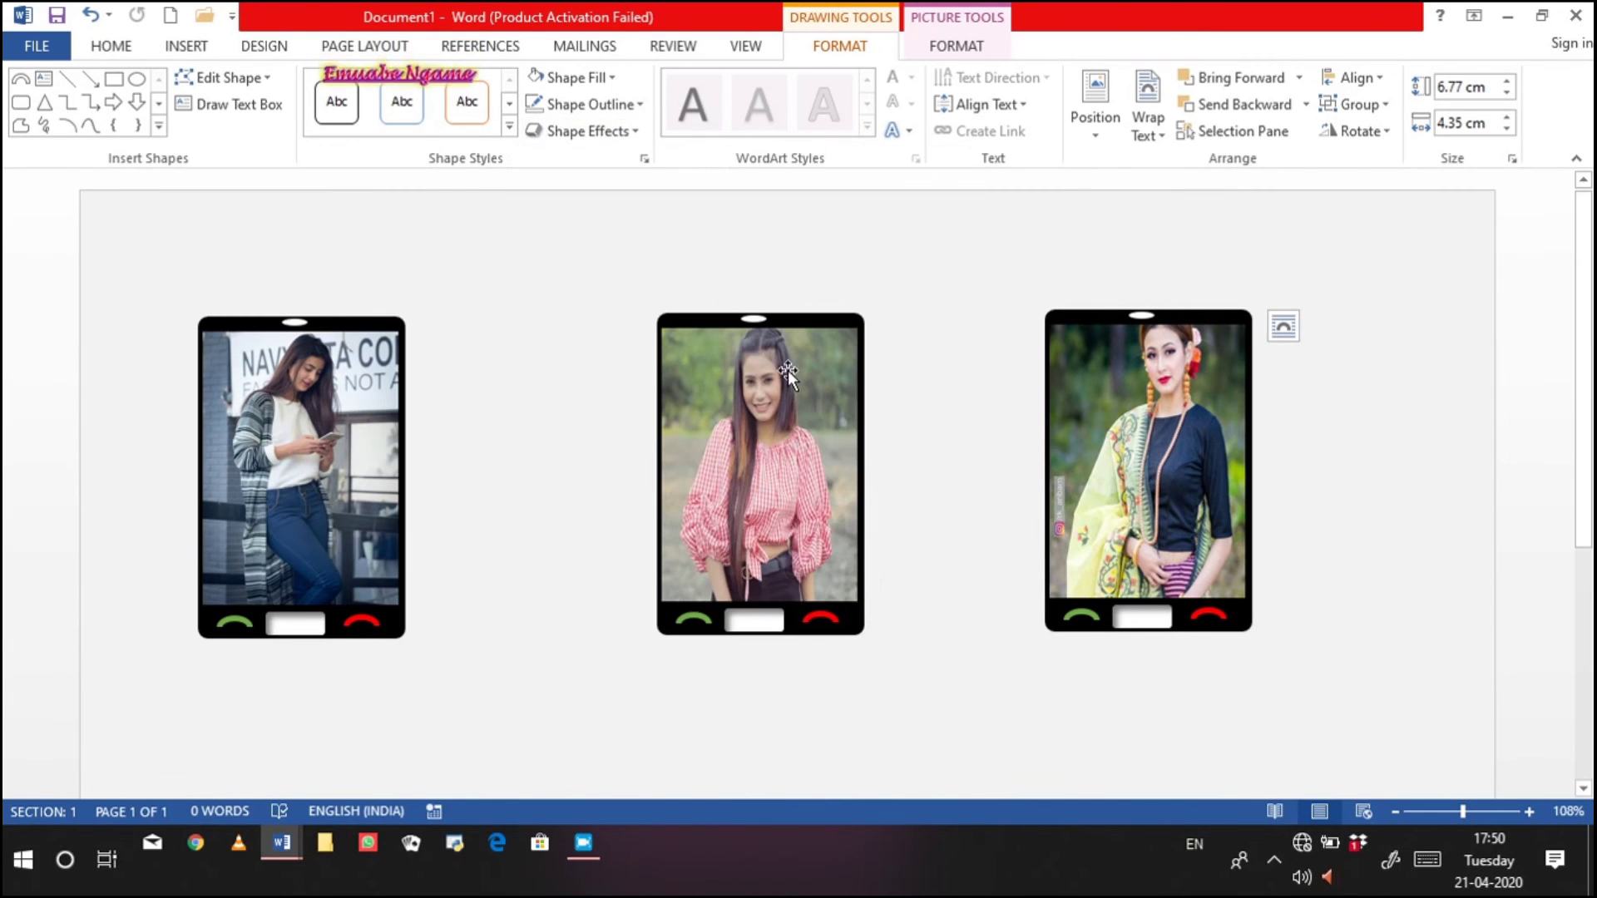
# Apply a parallel 3-D rotation effect to the middle phone so it turns strongly sideways and slants downward to the right
pyautogui.click(836, 441)
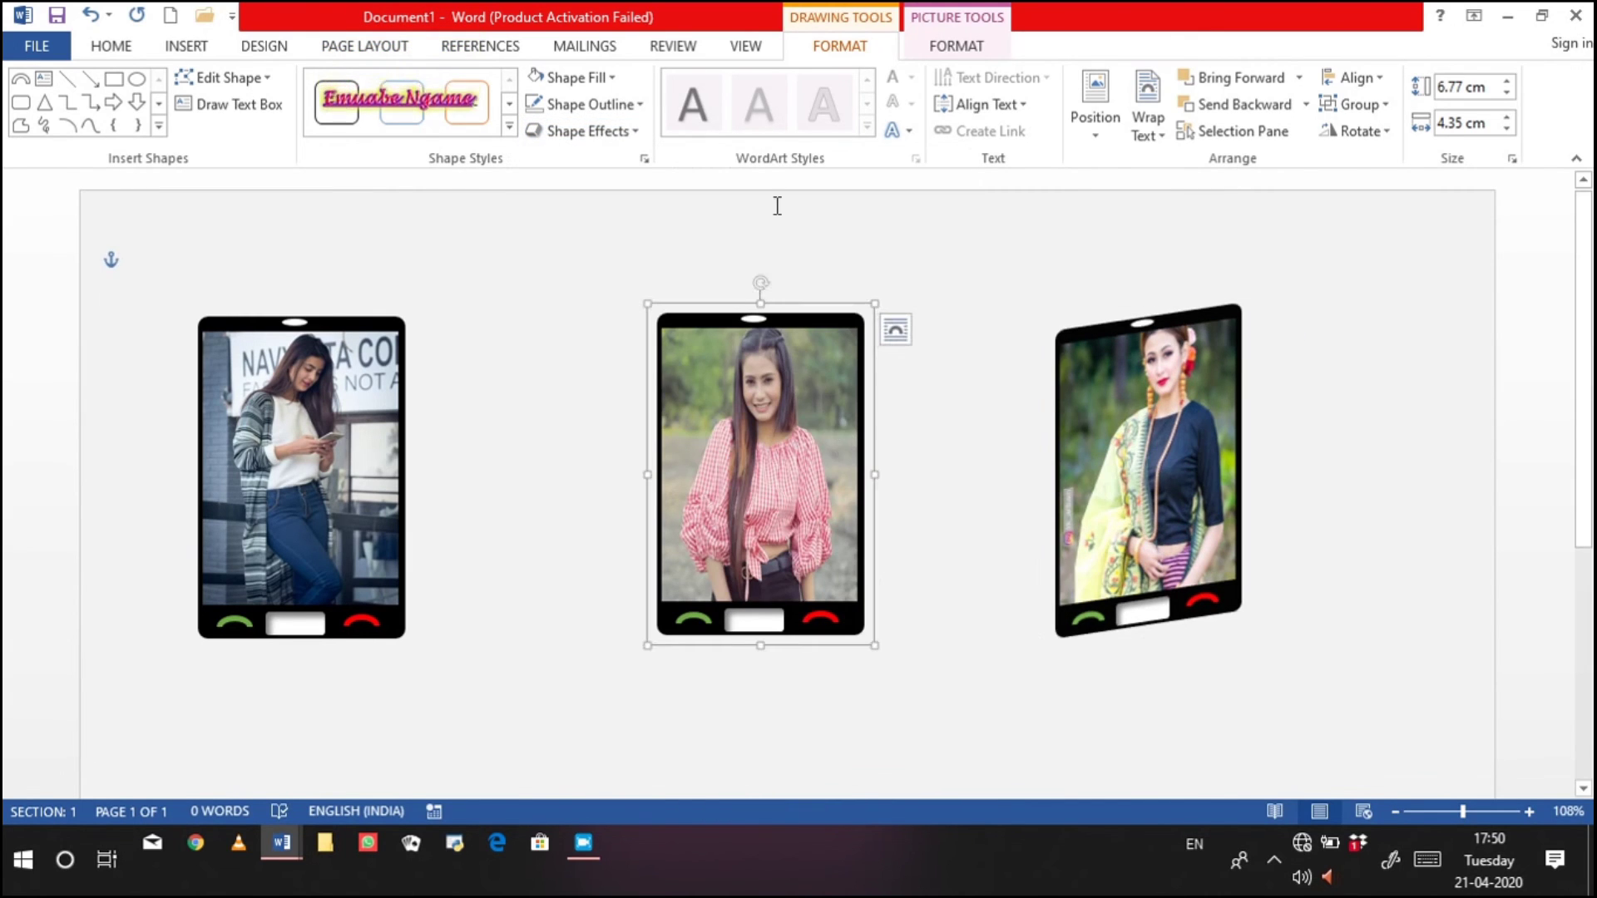
pyautogui.click(602, 131)
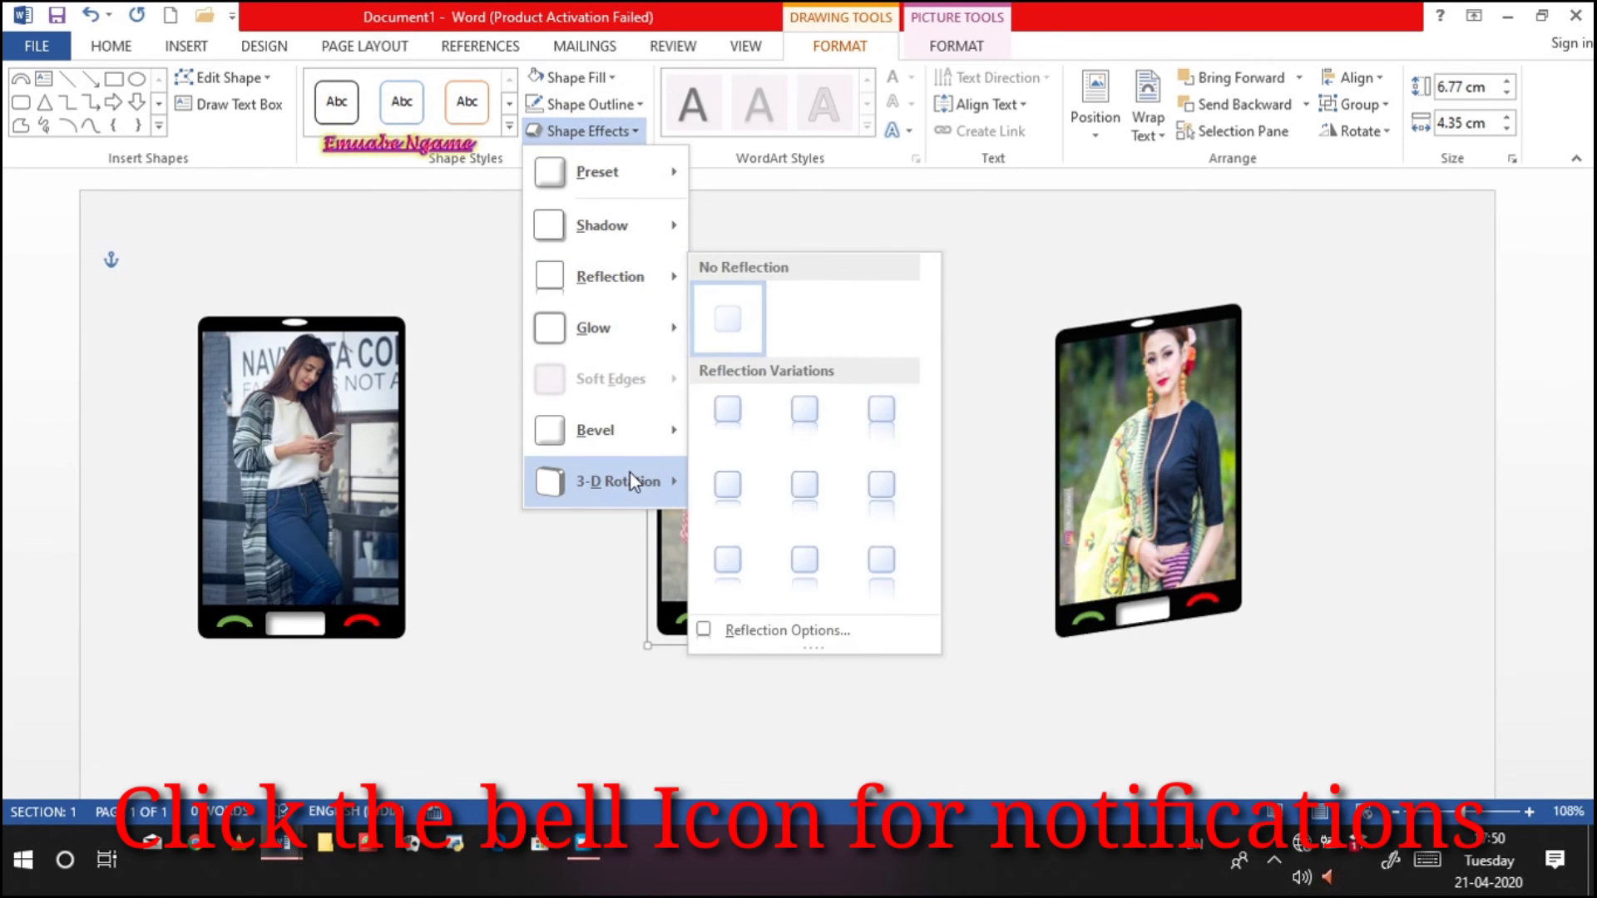
pyautogui.moveTo(630, 472)
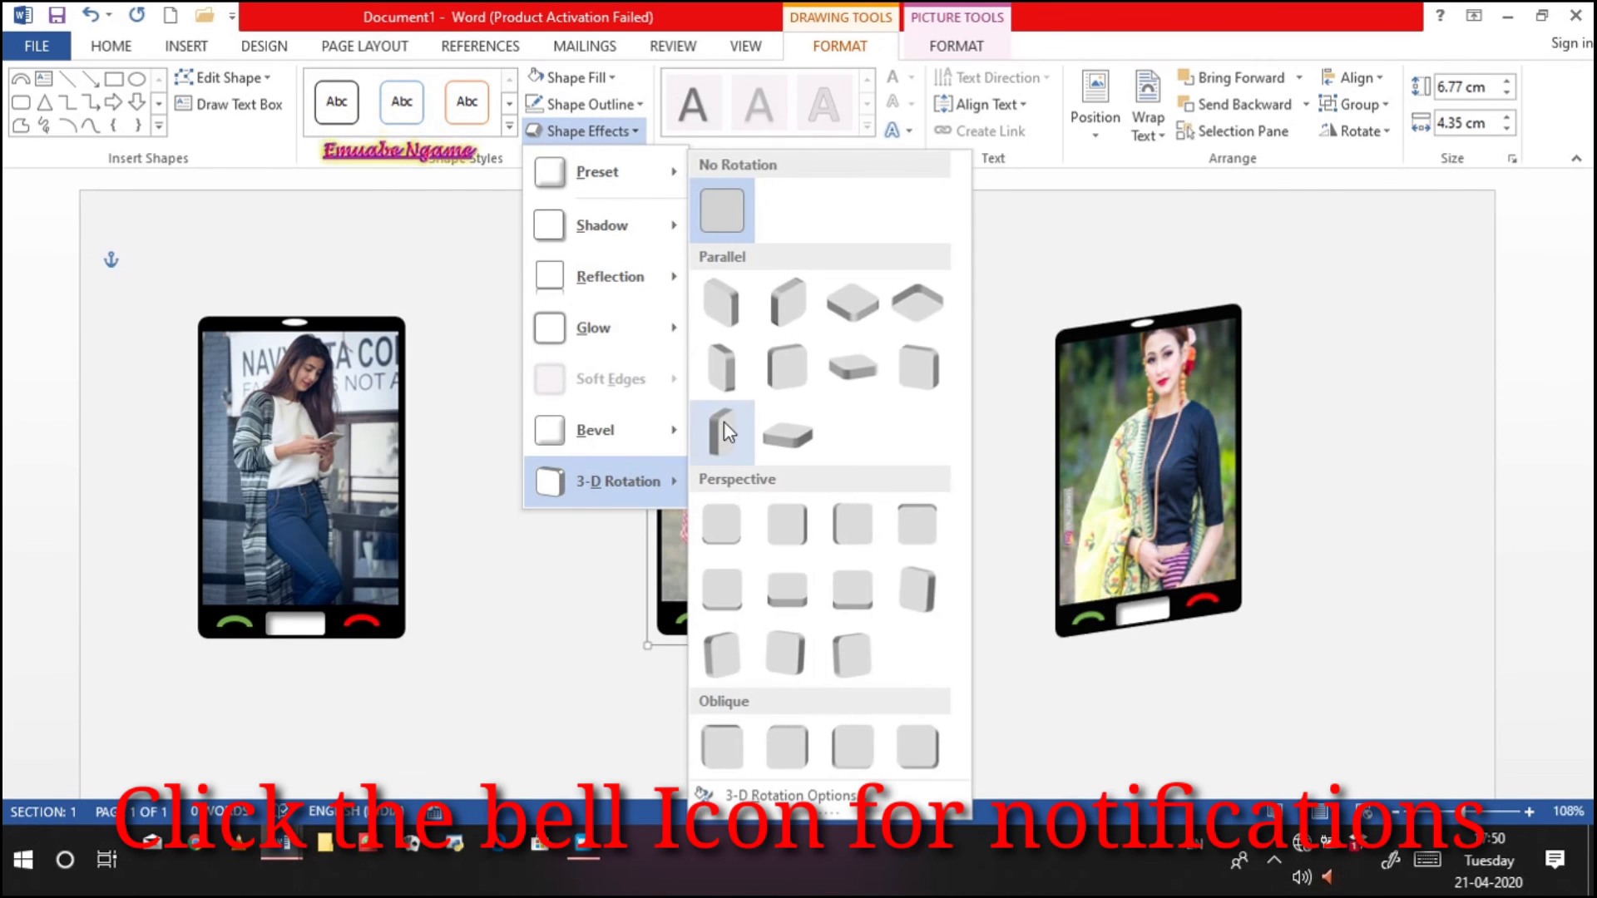
pyautogui.click(725, 376)
# Apply a parallel 3-D rotation effect to the left phone so it appears to lie flat, then deselect it
pyautogui.click(338, 395)
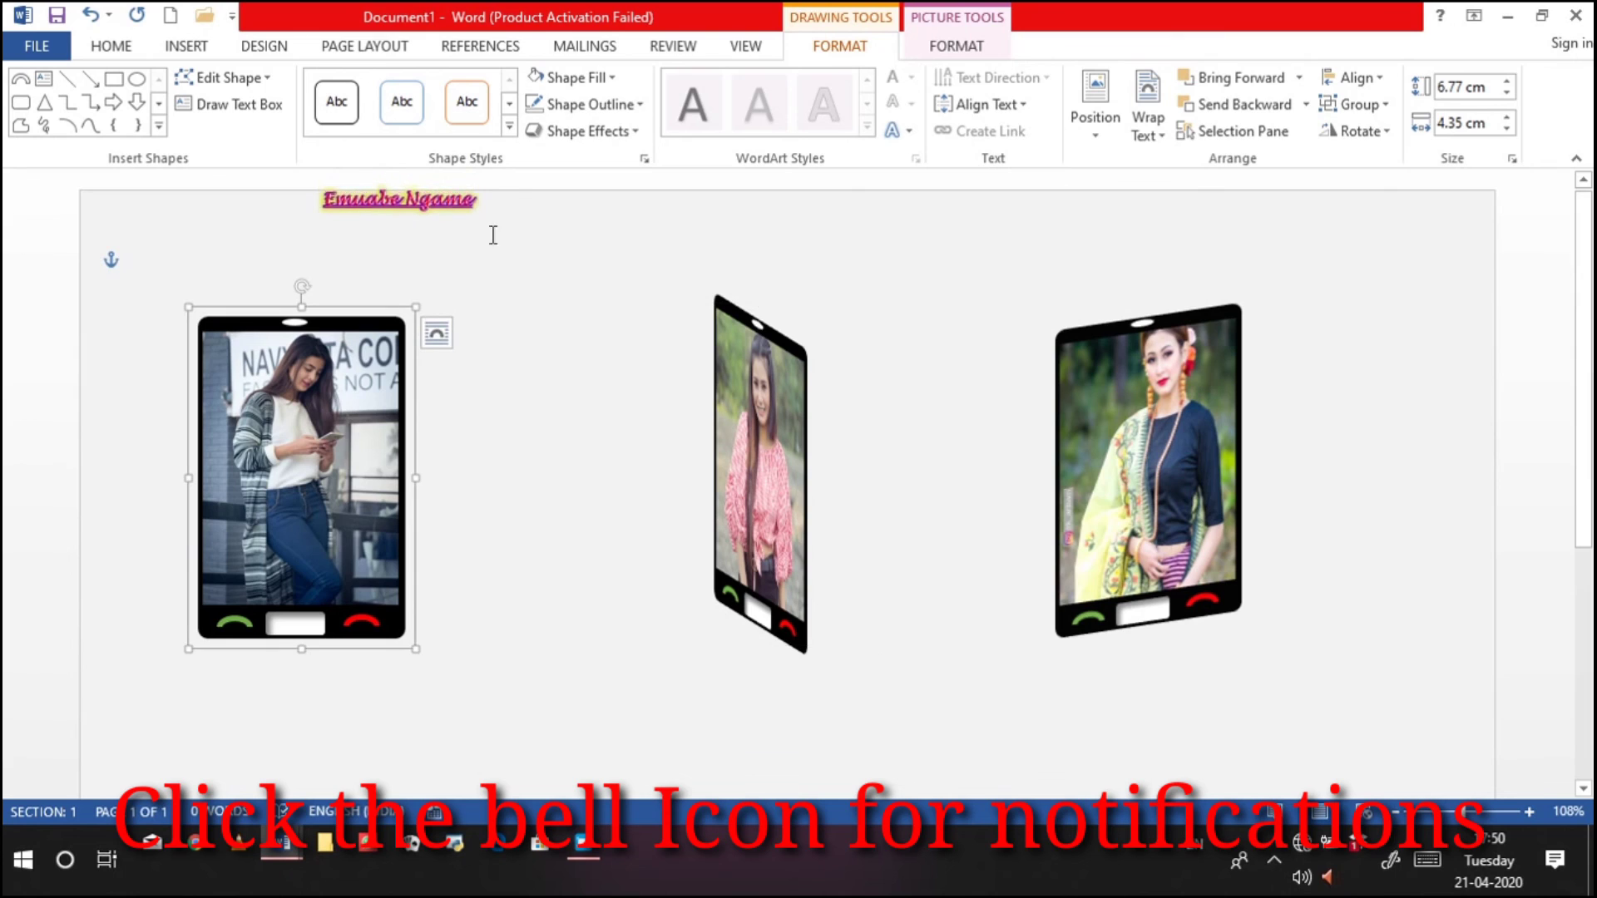
pyautogui.click(588, 131)
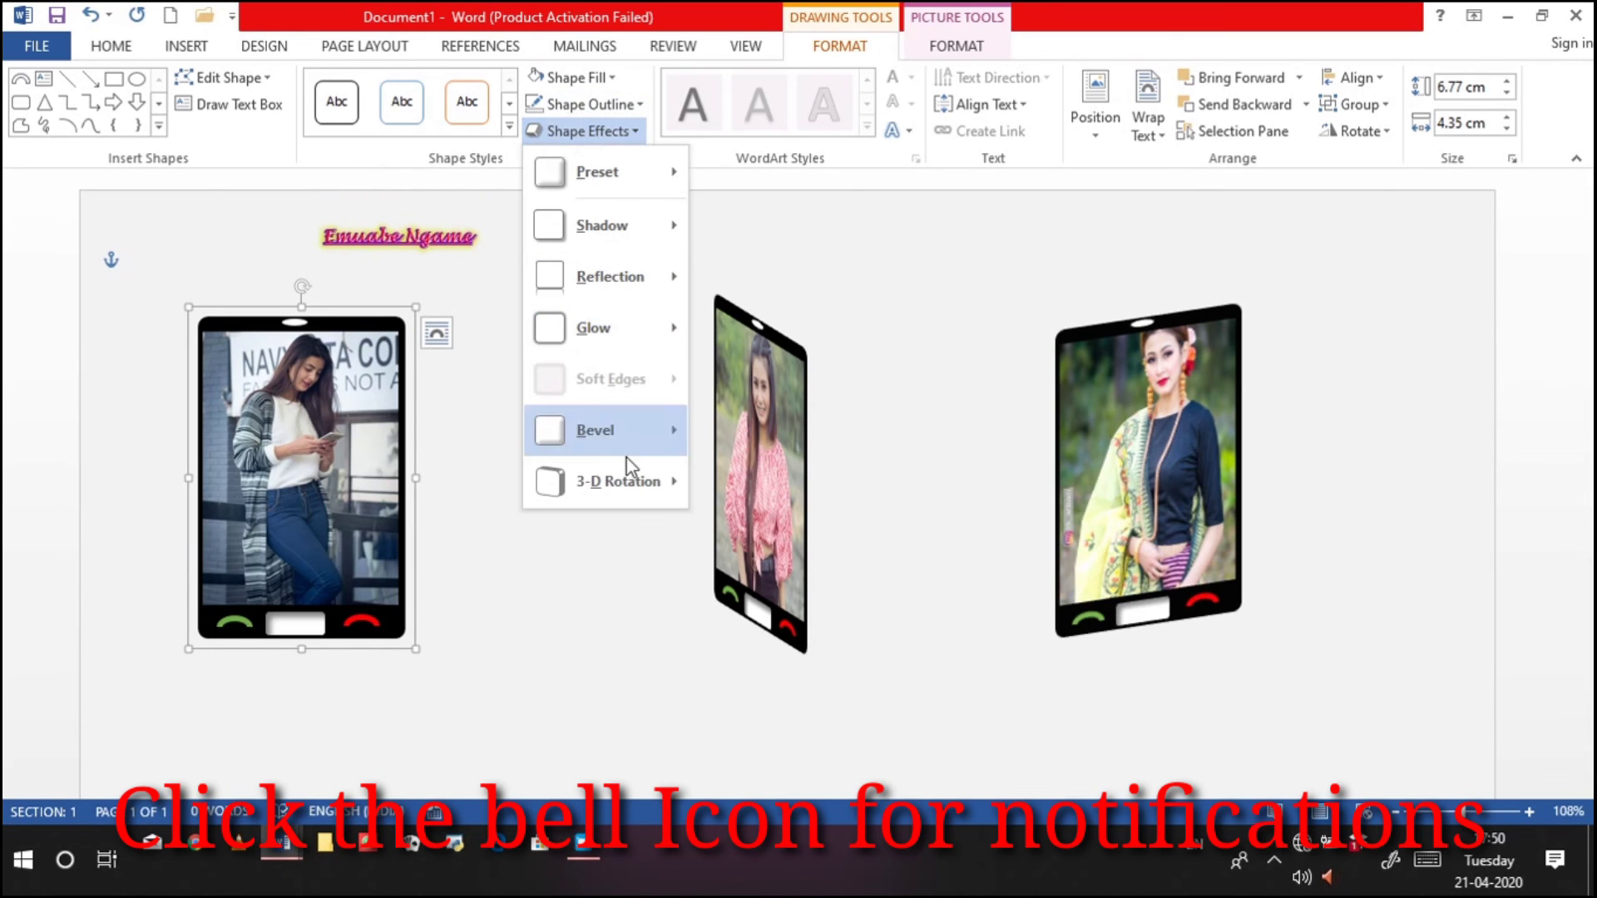
pyautogui.moveTo(624, 492)
pyautogui.click(856, 357)
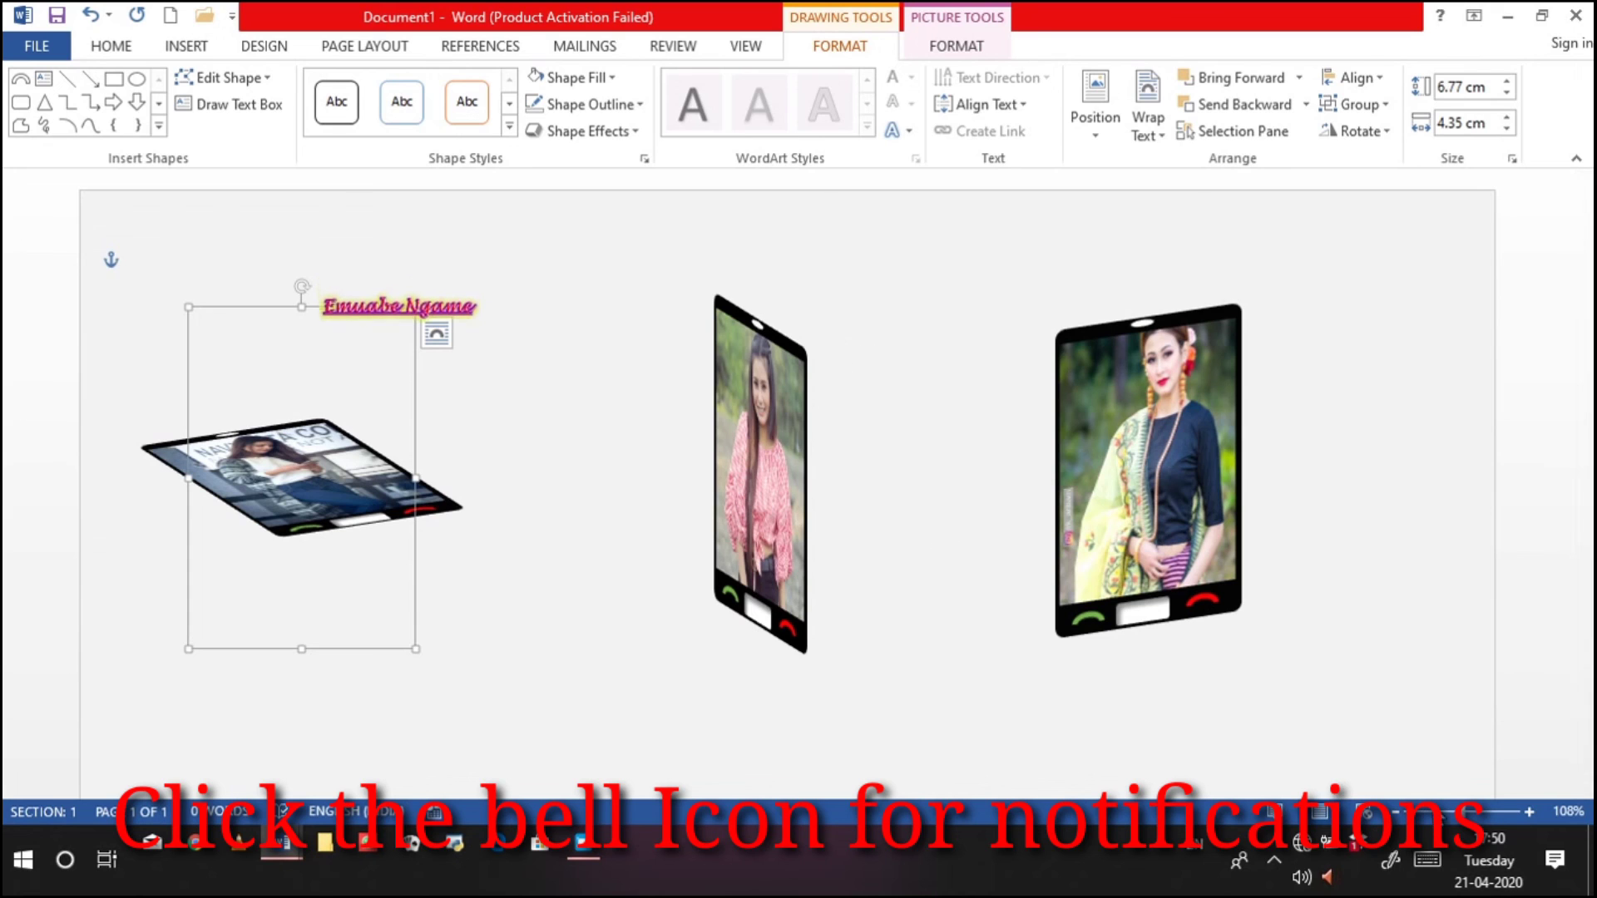
pyautogui.click(916, 622)
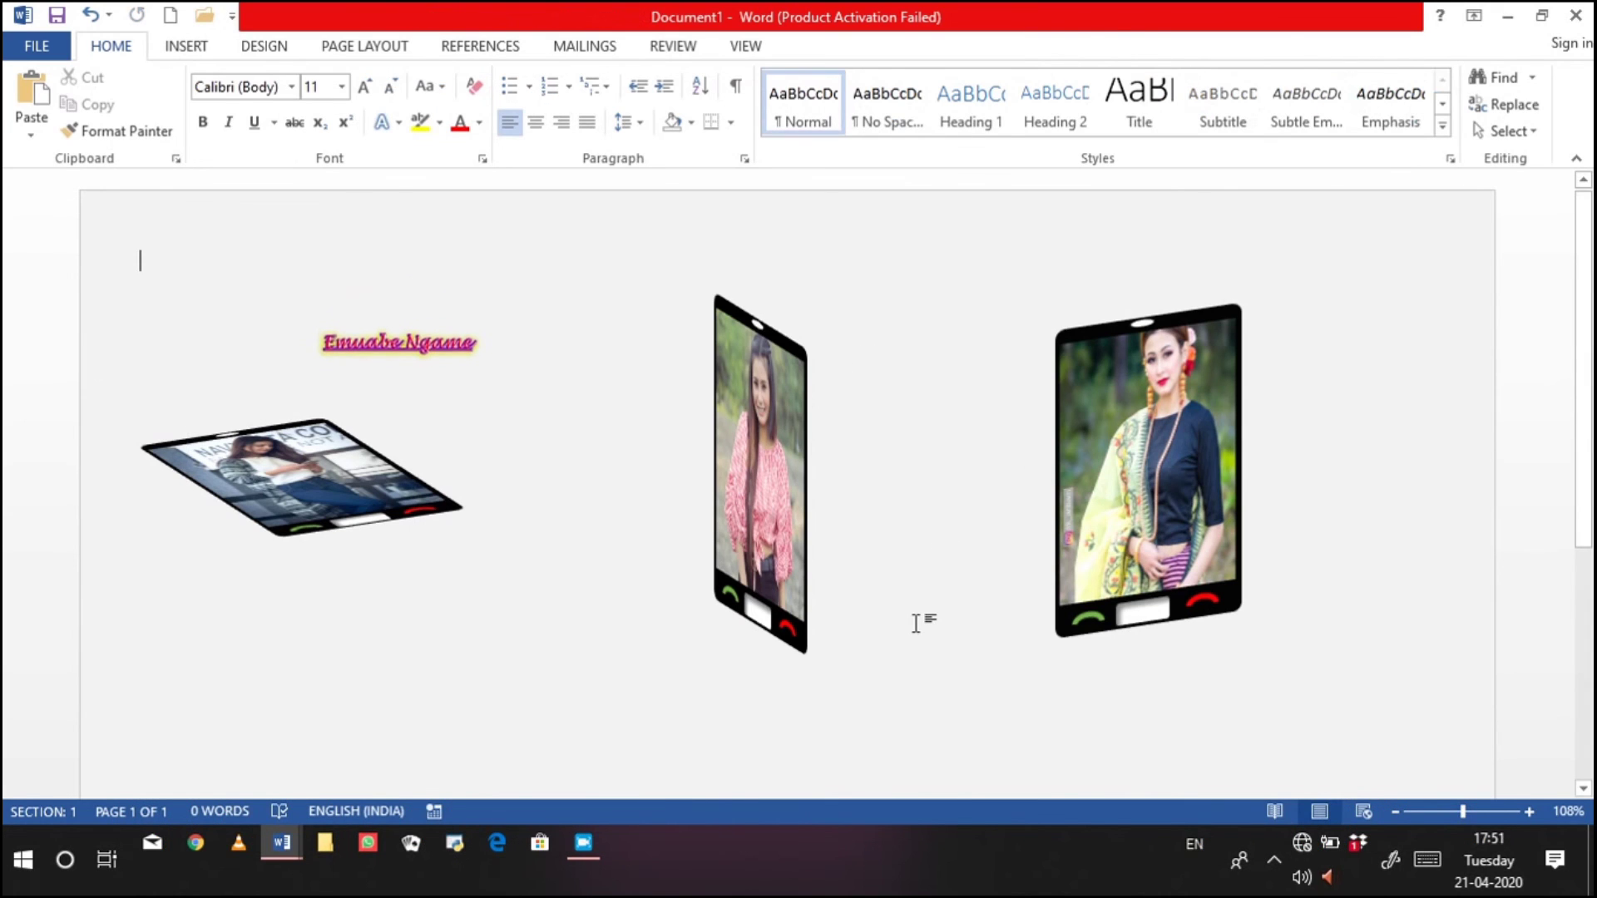